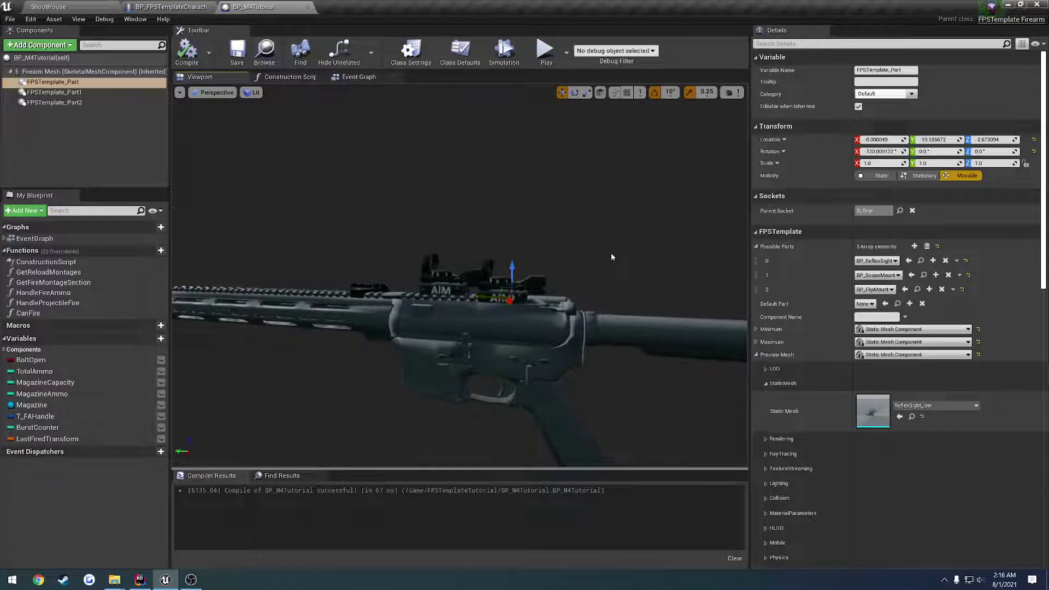
Open BP_Magnifier_3x from the FirearmParts folder, inspect its 3D preview, and close the blueprint
click(918, 289)
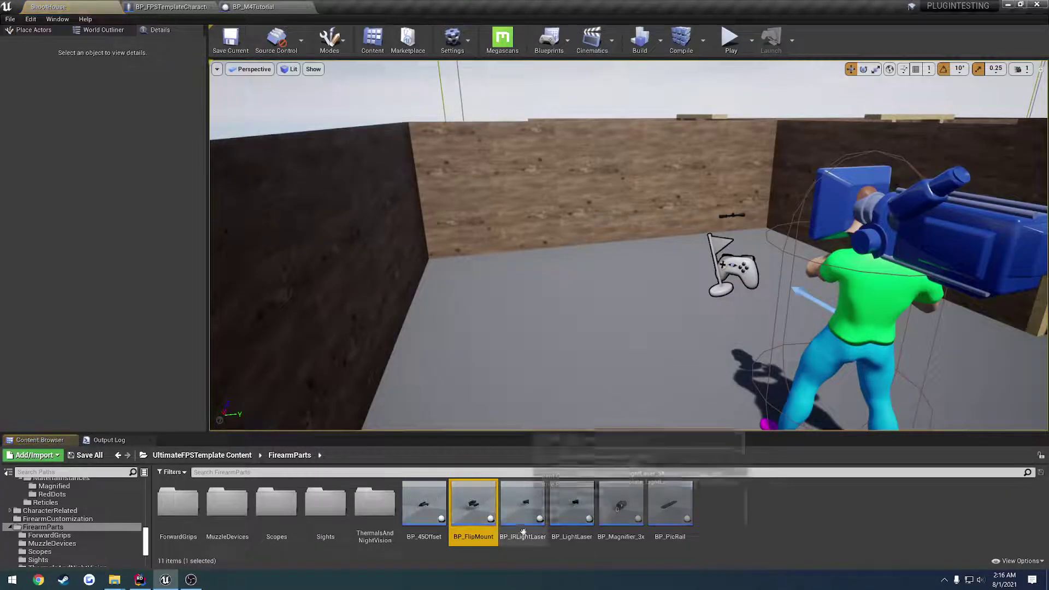
double_click(621, 505)
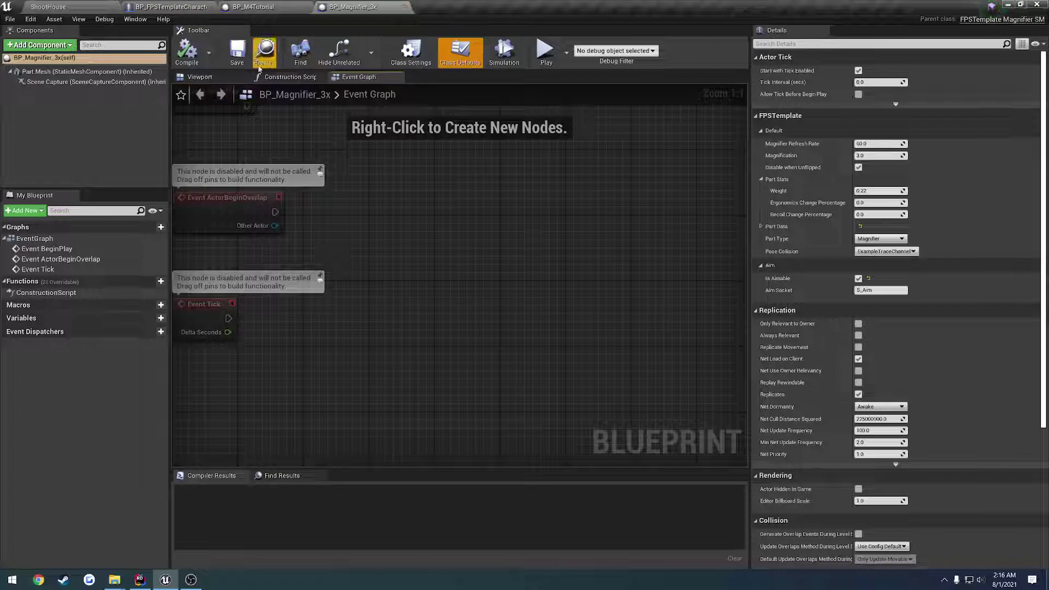
click(191, 77)
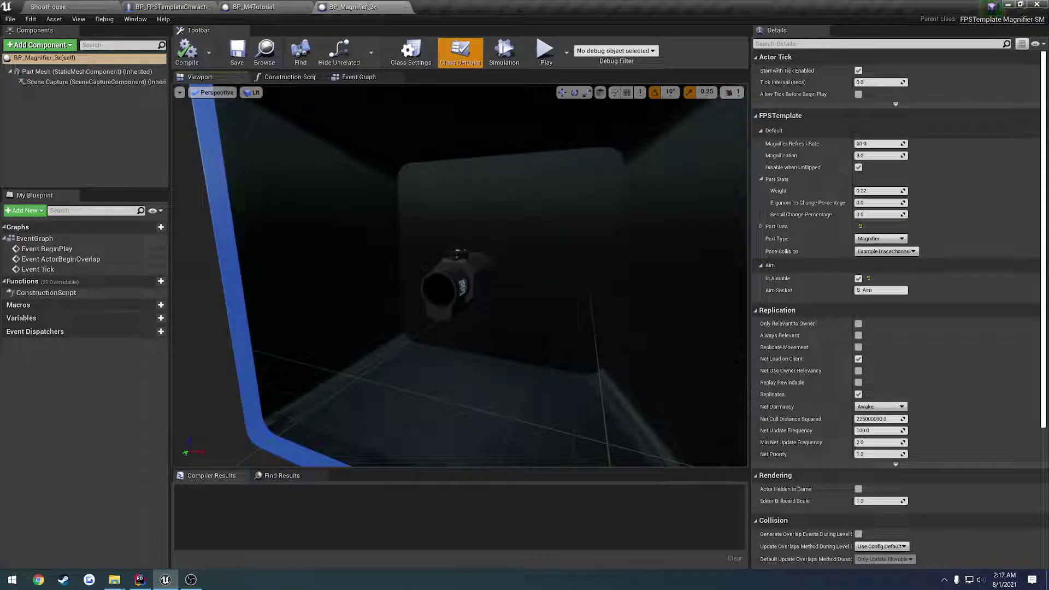
click(405, 7)
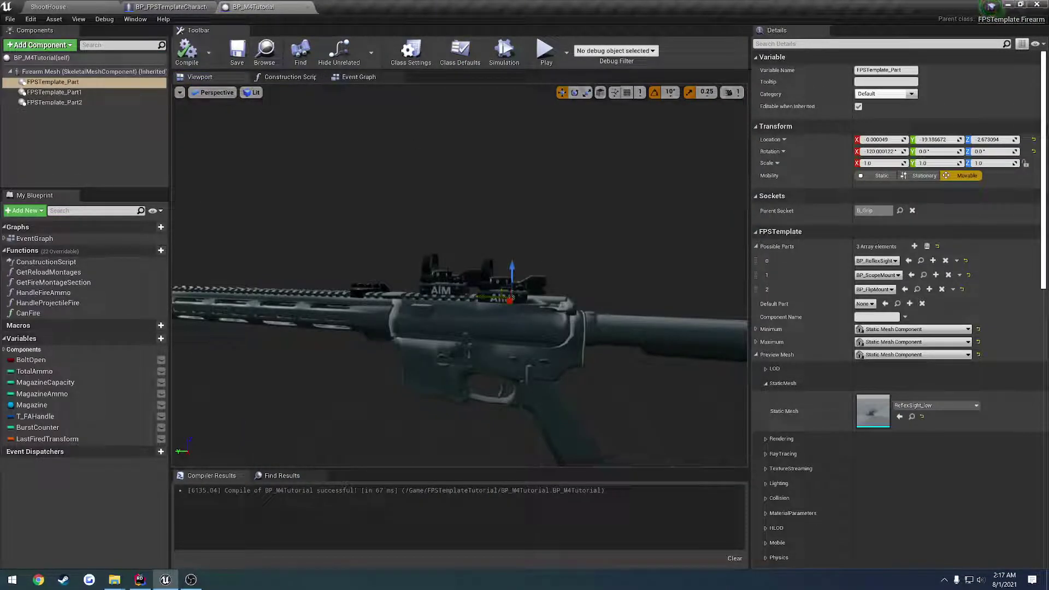
Delete FPSTemplate_Part2 from the rifle and slide FPSTemplate_Part forward along the receiver's top rail
click(446, 278)
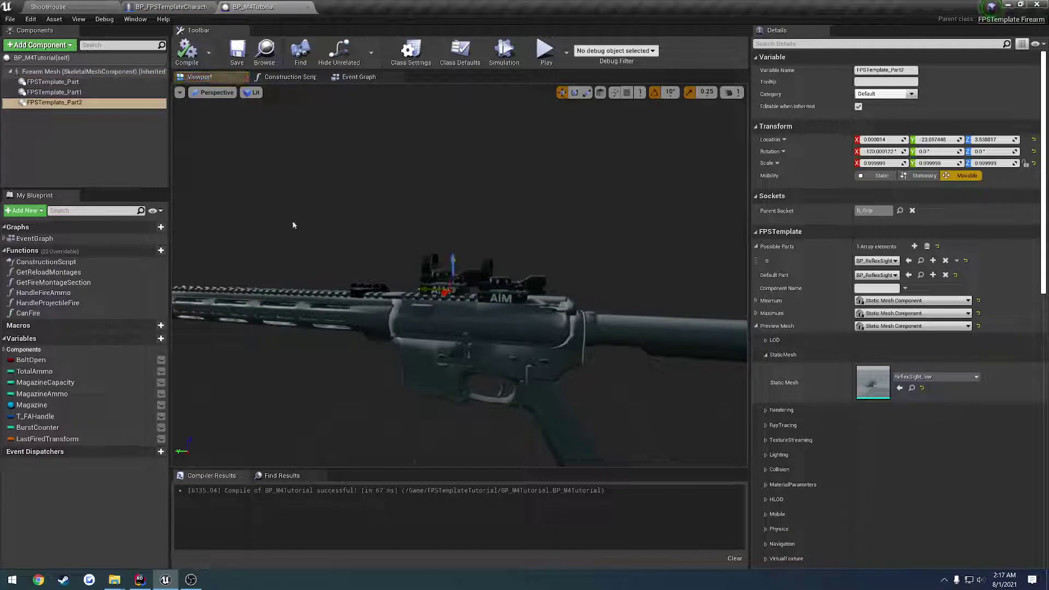
key(Delete)
click(501, 293)
drag(484, 296, 453, 297)
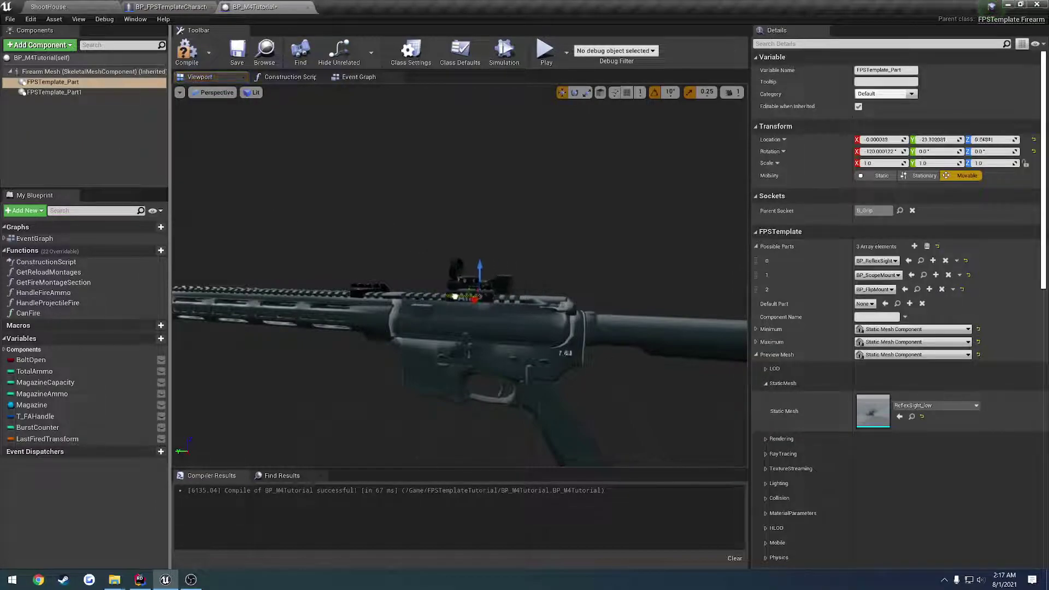
Slide FPSTemplate_Part1, the 45-degree offset mount, forward to the muzzle end of the handguard rail
click(369, 288)
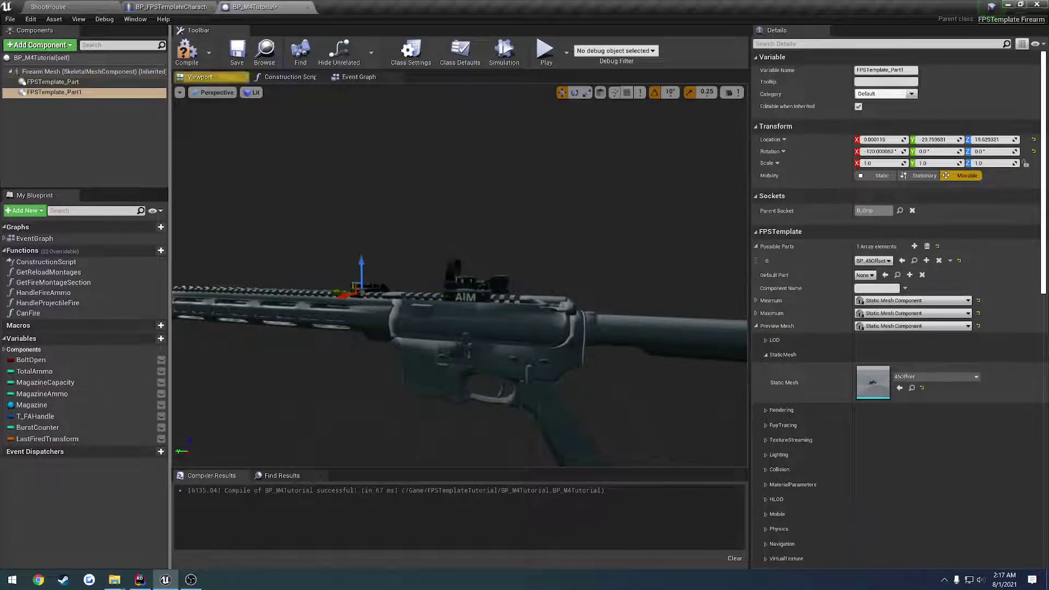
middle_drag(369, 288, 442, 287)
scroll(443, 287, up, 2)
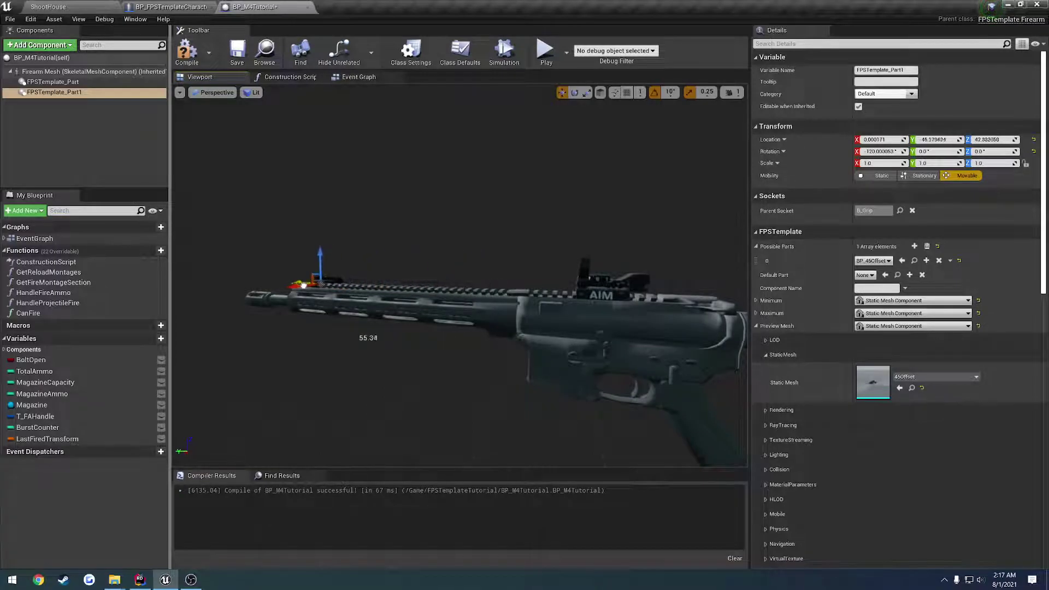
Remove BP_FlipMount and BP_ReflexSight from FPSTemplate_Part's possible parts, and compile and save BP_M4Tutorial
click(53, 82)
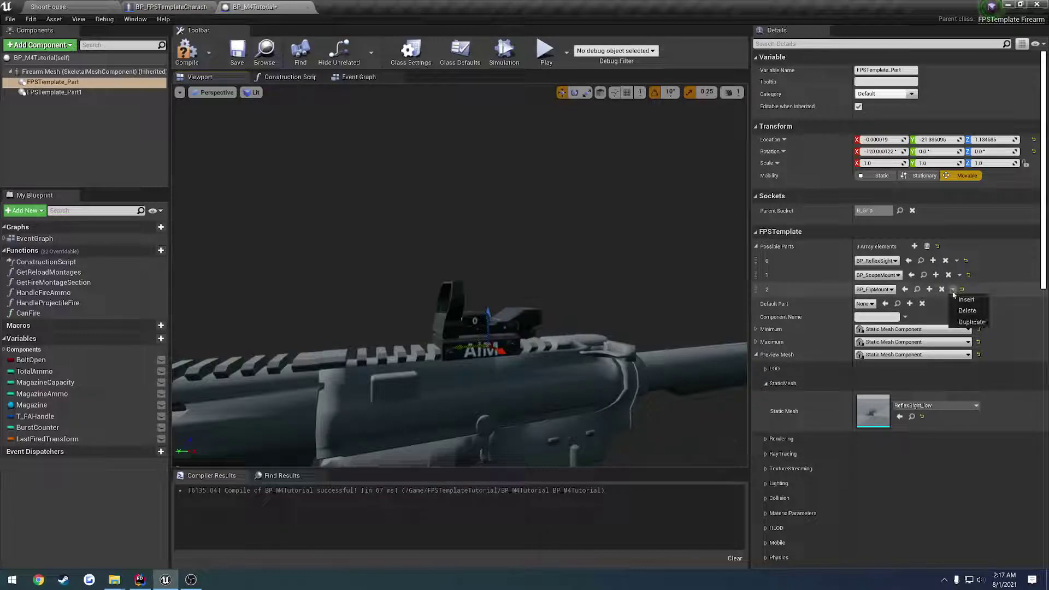
click(967, 310)
click(957, 260)
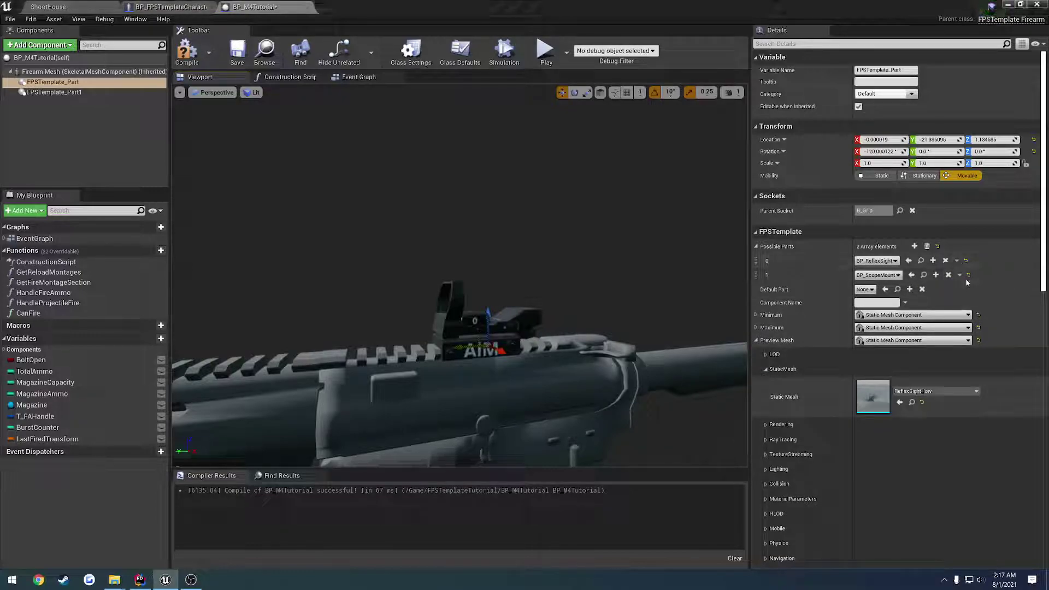
click(963, 283)
click(866, 275)
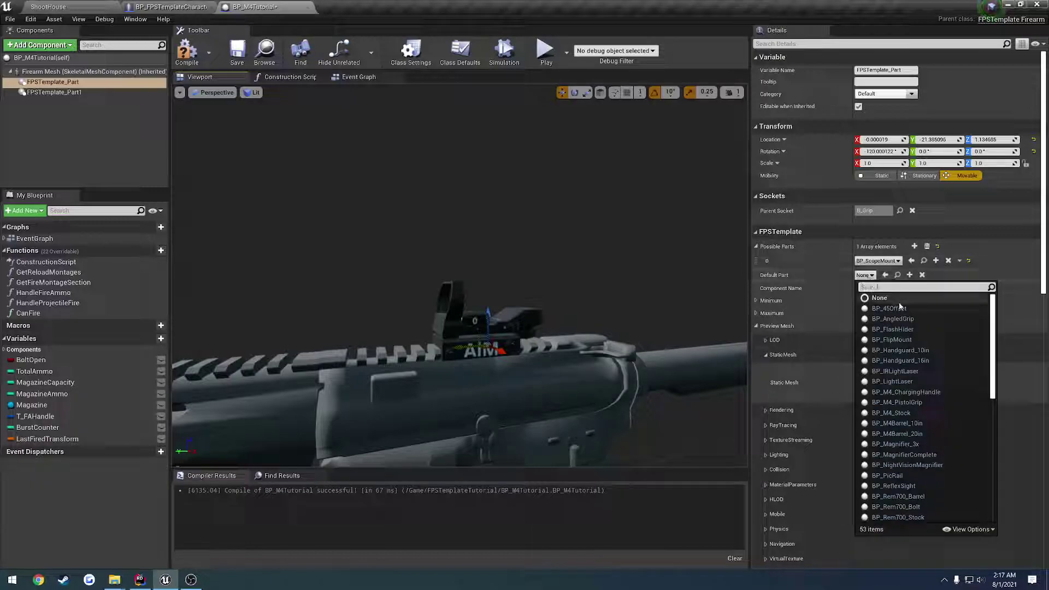
click(870, 274)
alt+drag(675, 304, 612, 304)
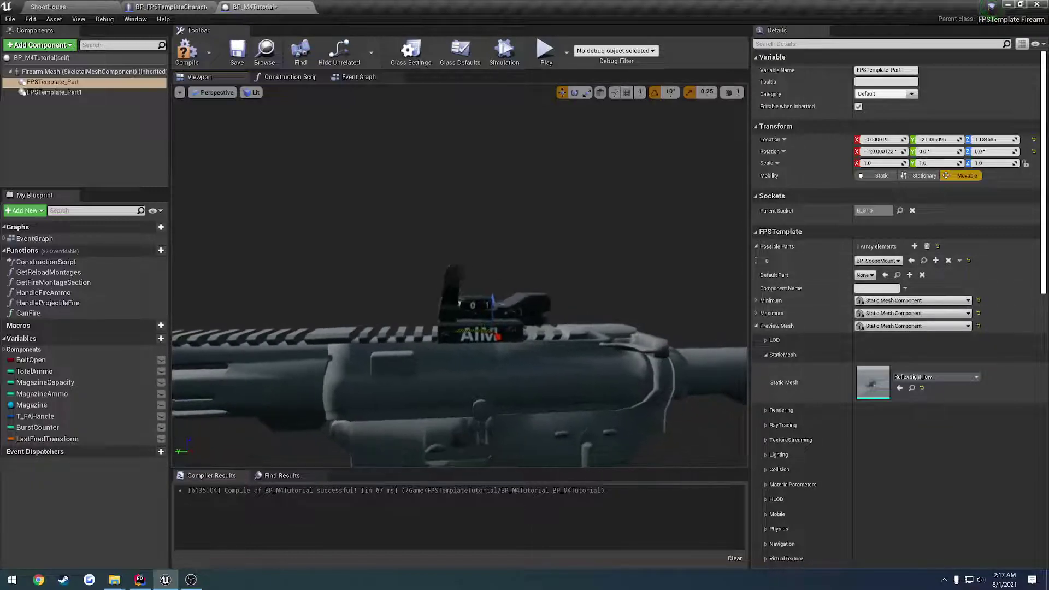
click(187, 52)
click(237, 52)
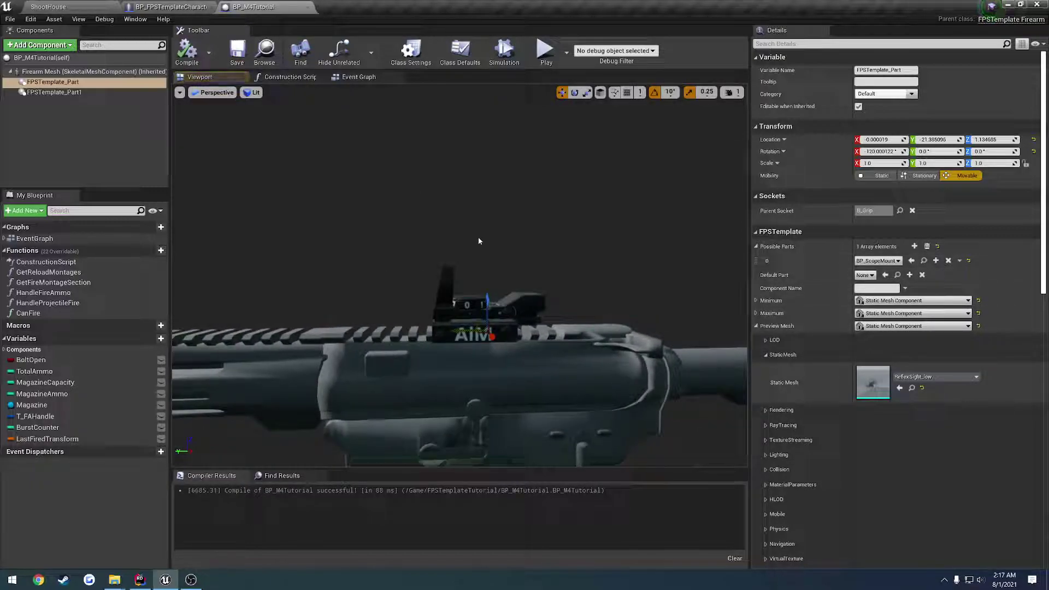
Open the ShootingRange level from the Map folder in the UltimateFPSTemplate assets
click(89, 6)
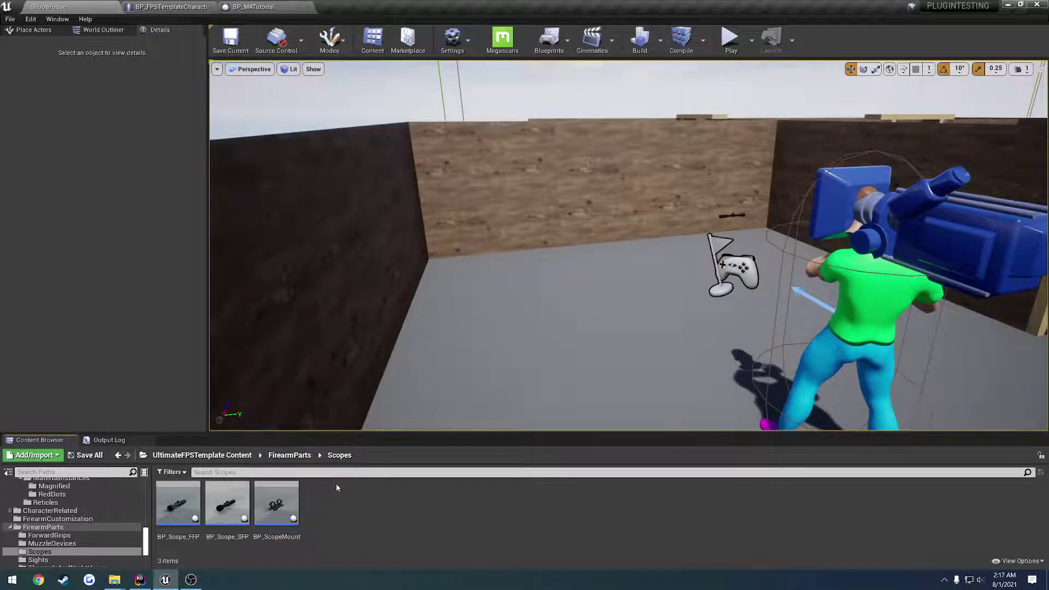
click(233, 460)
double_click(187, 515)
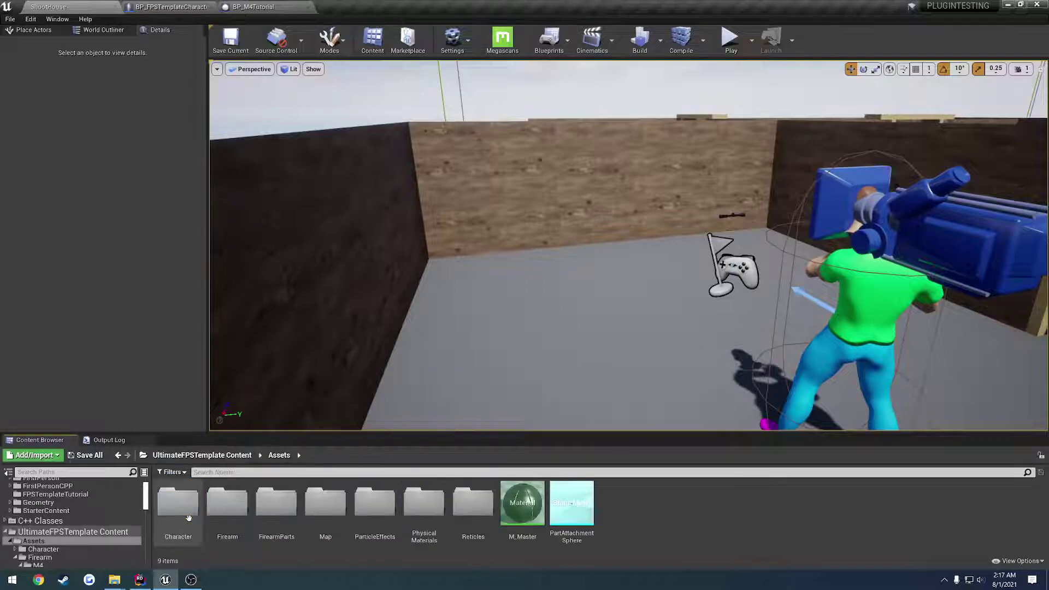
double_click(337, 519)
double_click(279, 515)
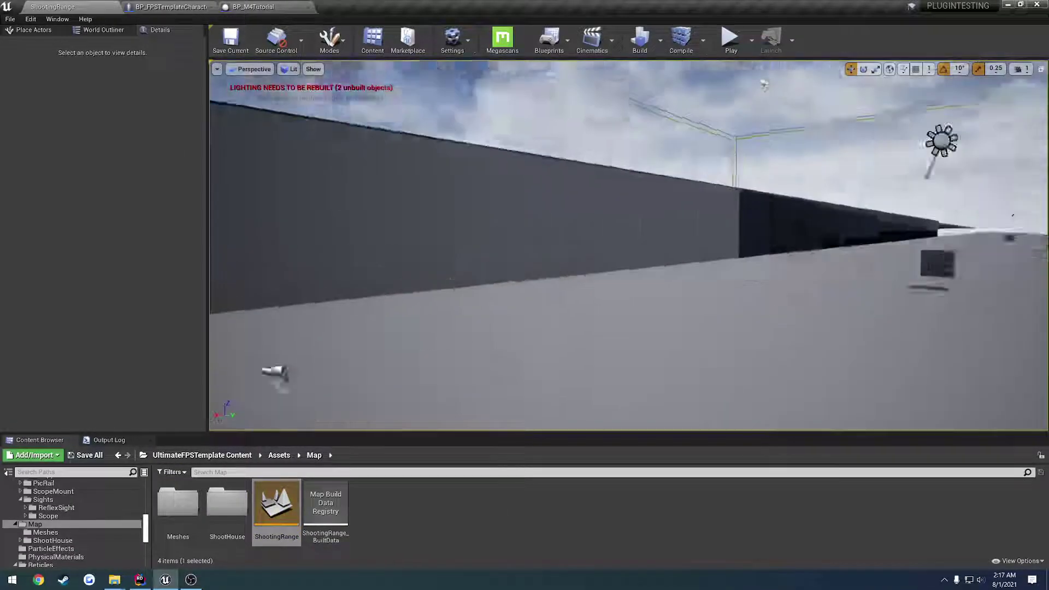
right_drag(628, 246, 842, 229)
right_drag(579, 246, 539, 303)
right_drag(555, 263, 590, 261)
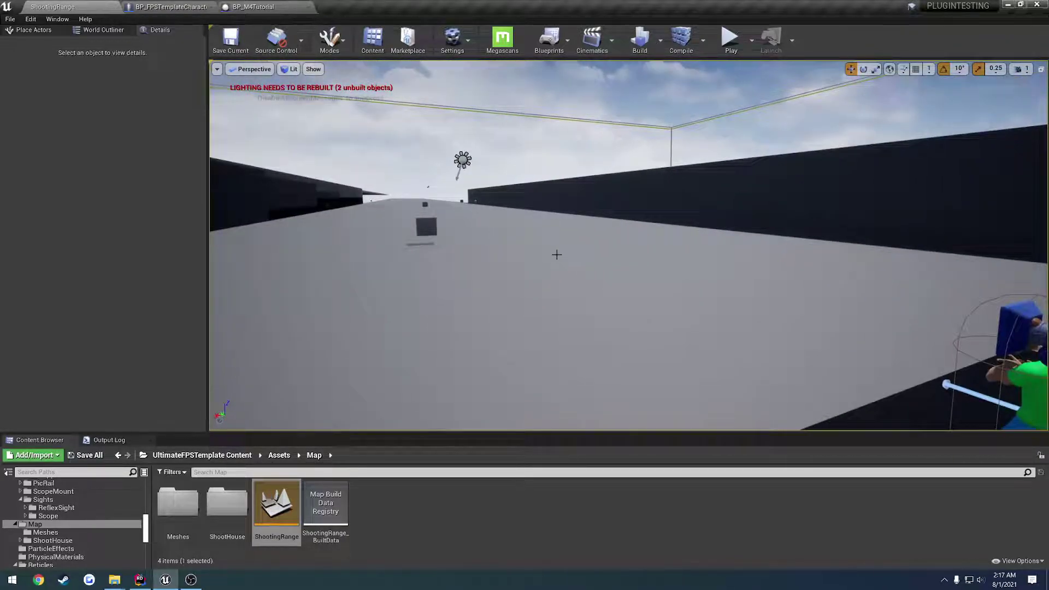
mouse_move(519, 228)
right_down()
mouse_move(568, 227)
mouse_move(519, 227)
right_up()
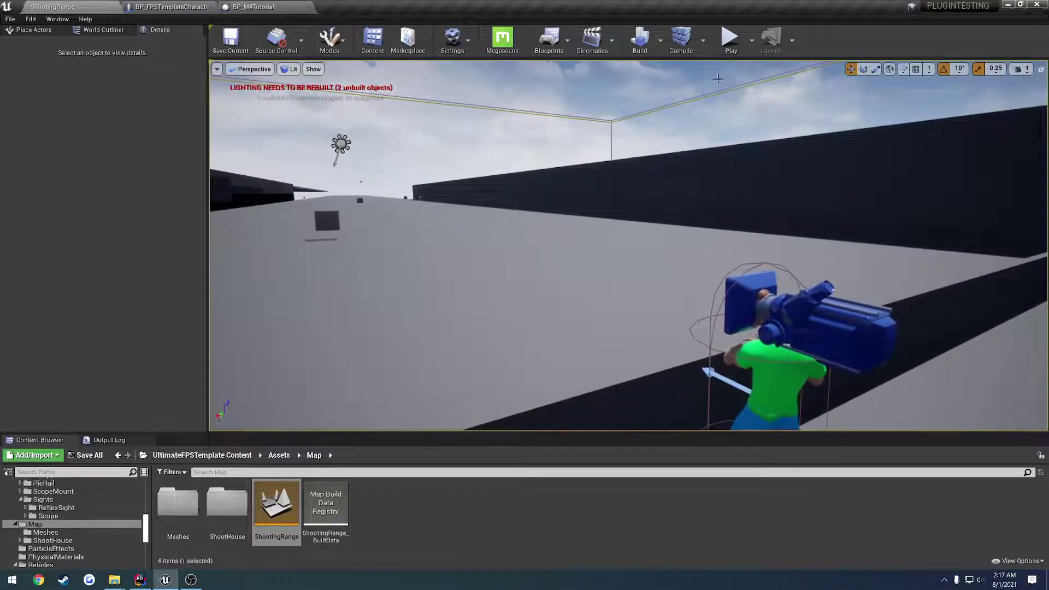
Play the level, attach the scope mount in the rifle customization screen, check the offered scopes, and stop playing
click(731, 38)
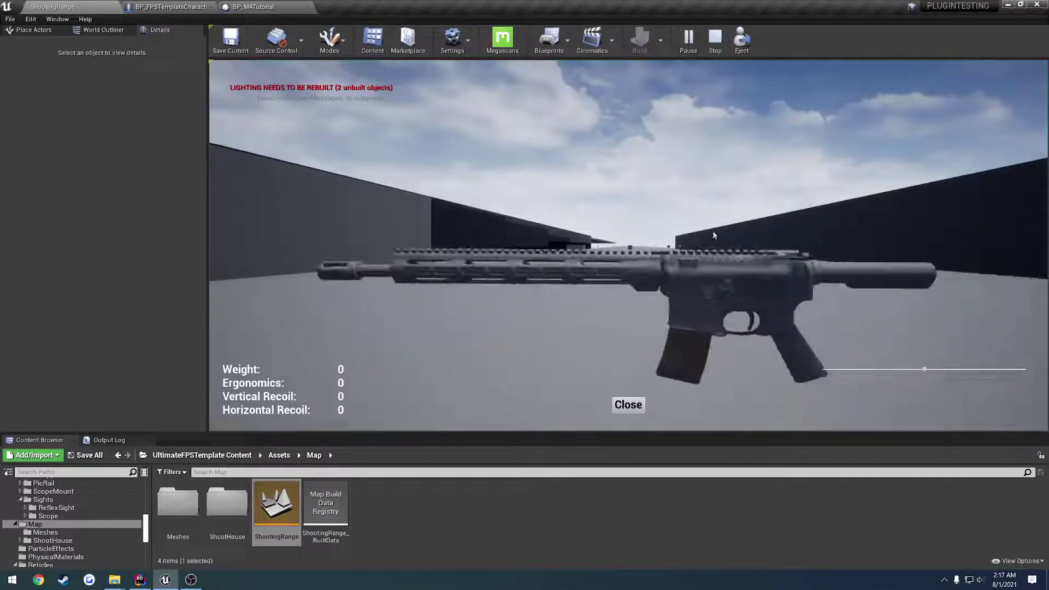
click(750, 286)
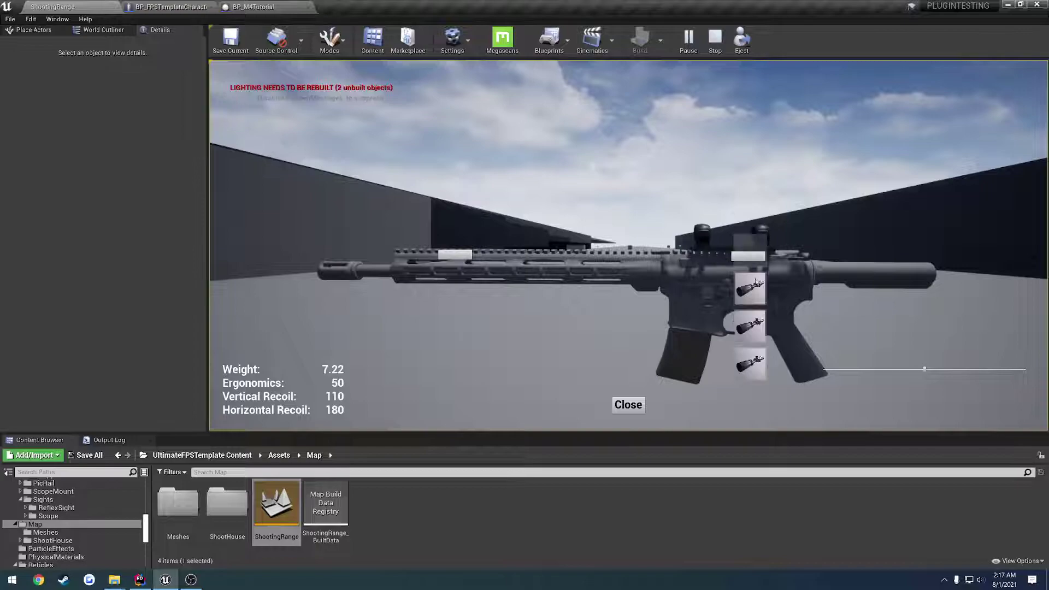
key(Escape)
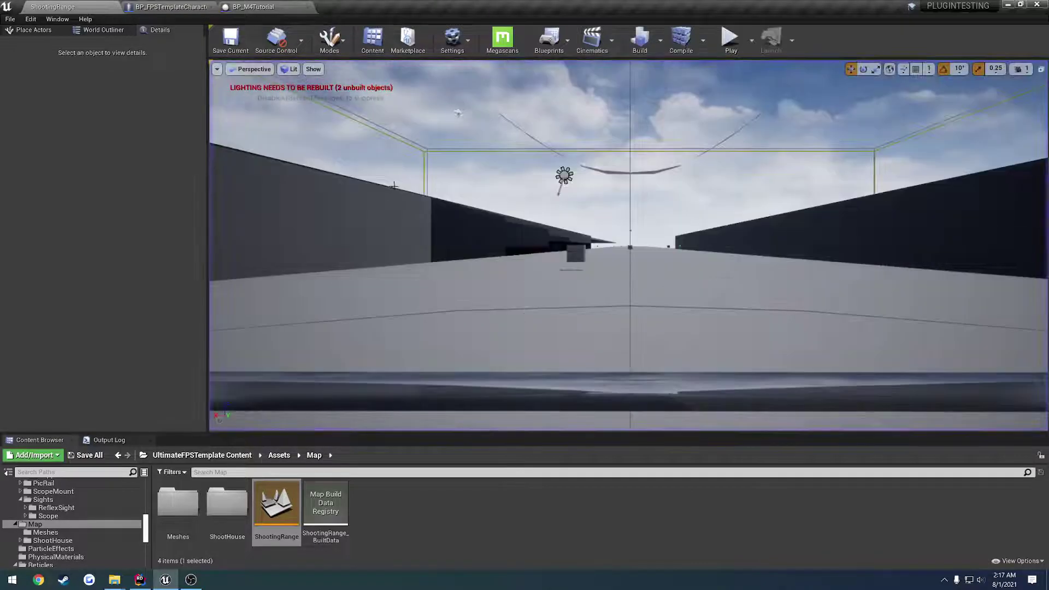
Open BP_ScopeMount from the rifle's possible parts and frame its FPSTemplate_Scope component in the 3D preview
click(257, 6)
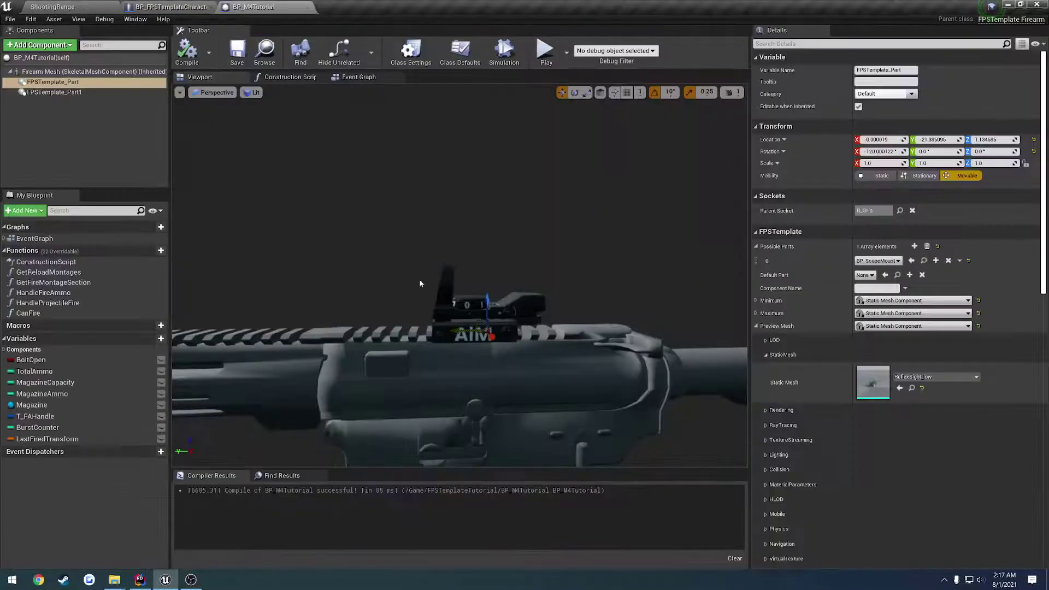
click(924, 261)
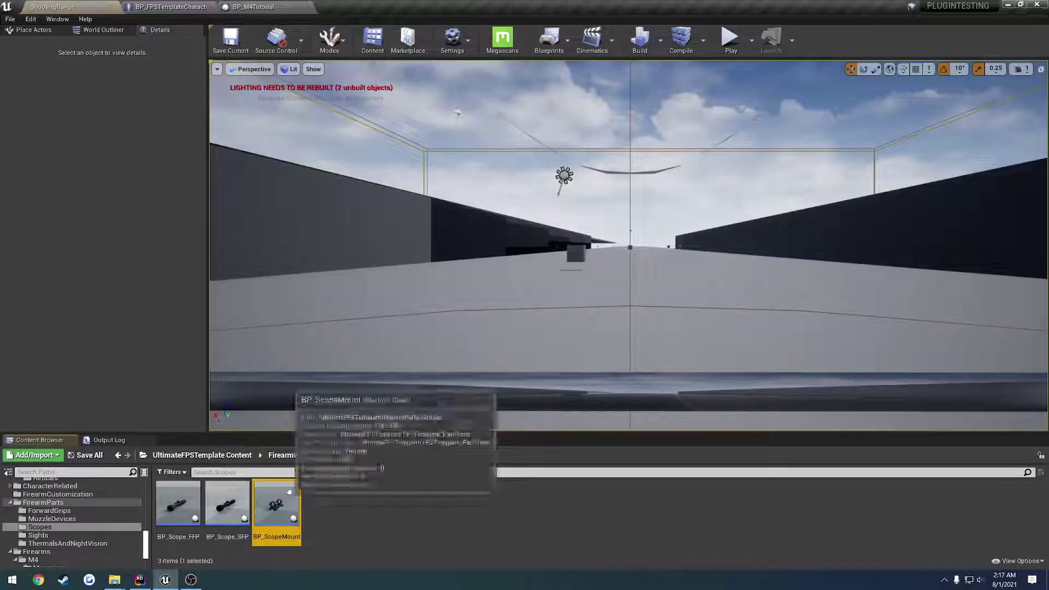
double_click(277, 503)
click(200, 77)
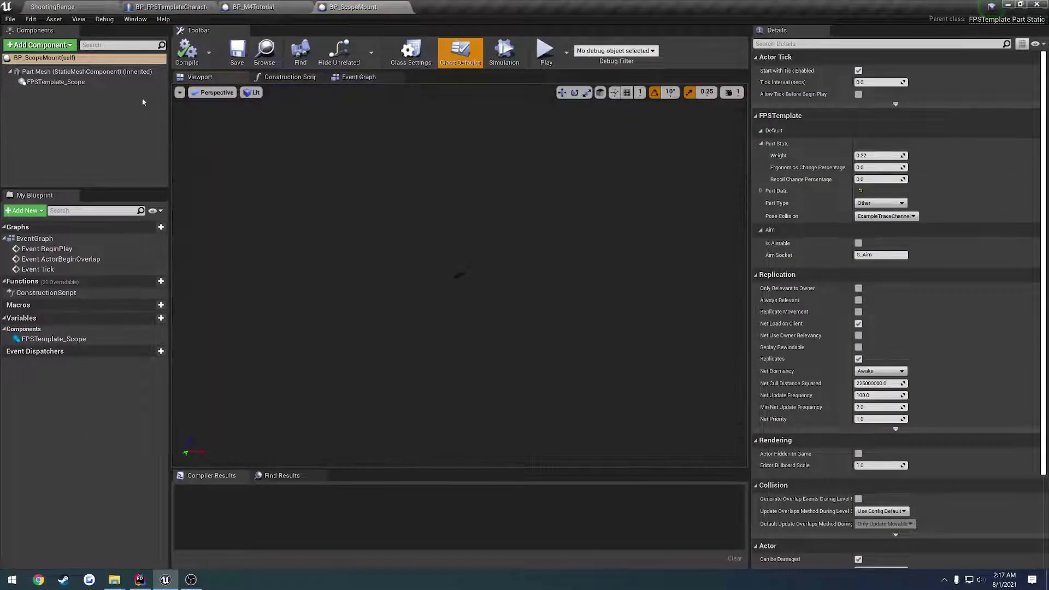
click(99, 82)
key(f)
alt+drag(491, 294, 566, 261)
Add BP_Scope_SFP as a fourth possible part of FPSTemplate_Scope and compile BP_ScopeMount
click(915, 247)
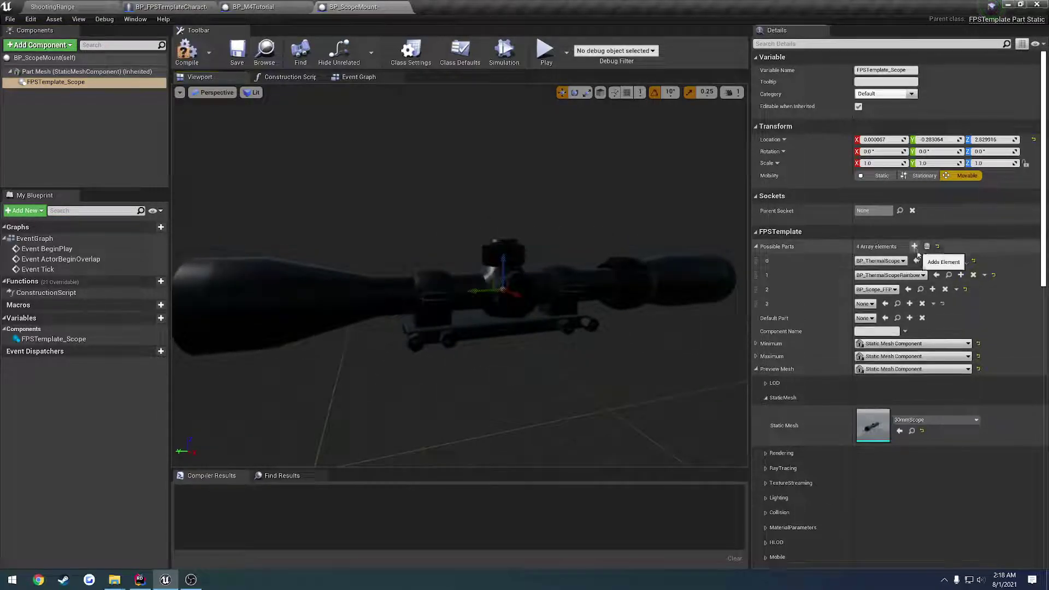
click(867, 306)
text(sf)
click(898, 337)
click(186, 52)
Play the ShootingRange level and fit the rifle with the scope mount and the fourth scope in the customization screen
click(93, 8)
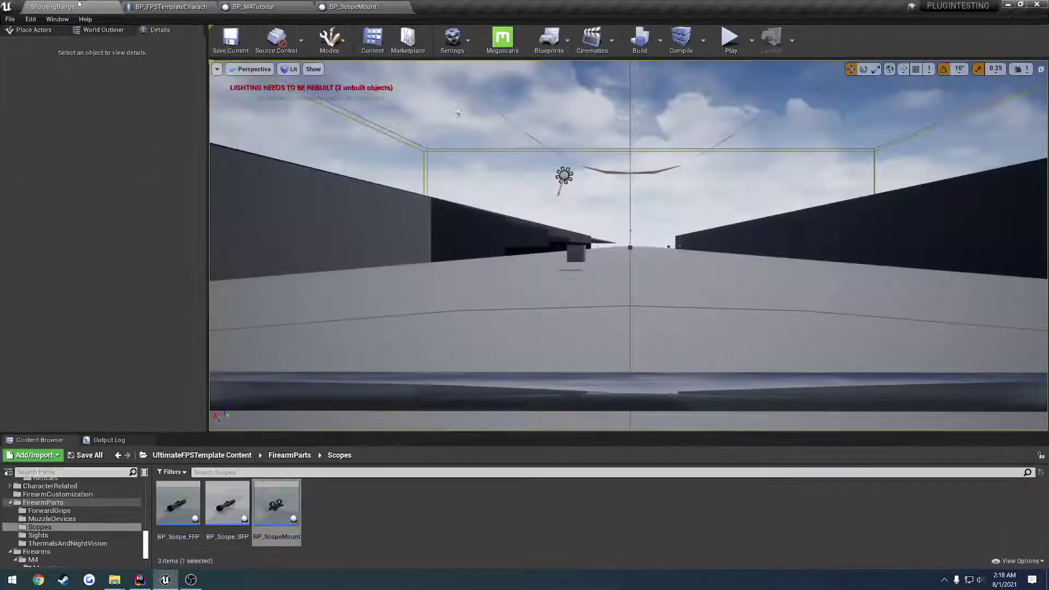
click(733, 39)
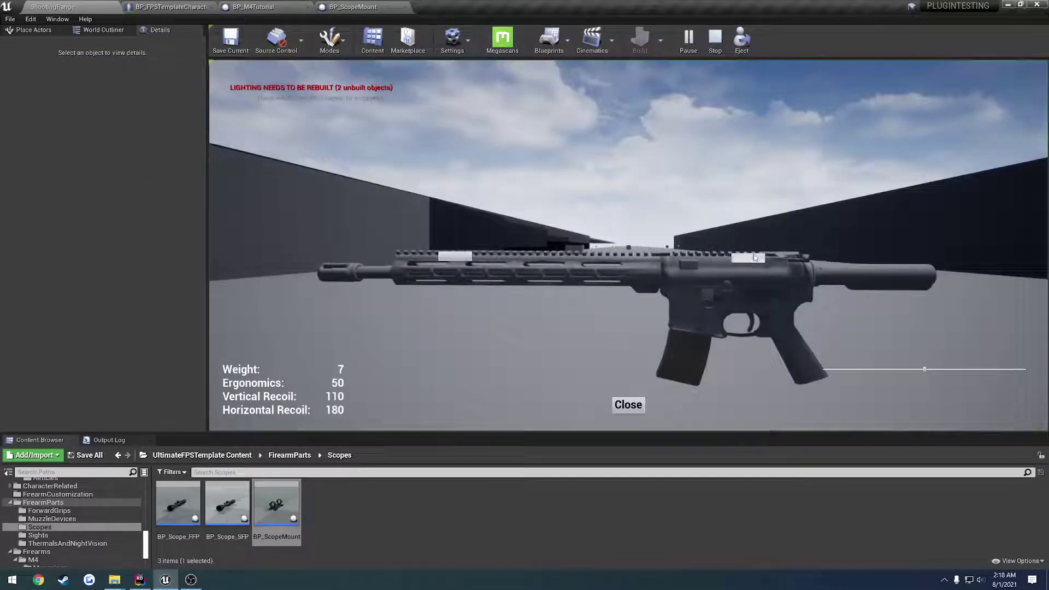
click(745, 321)
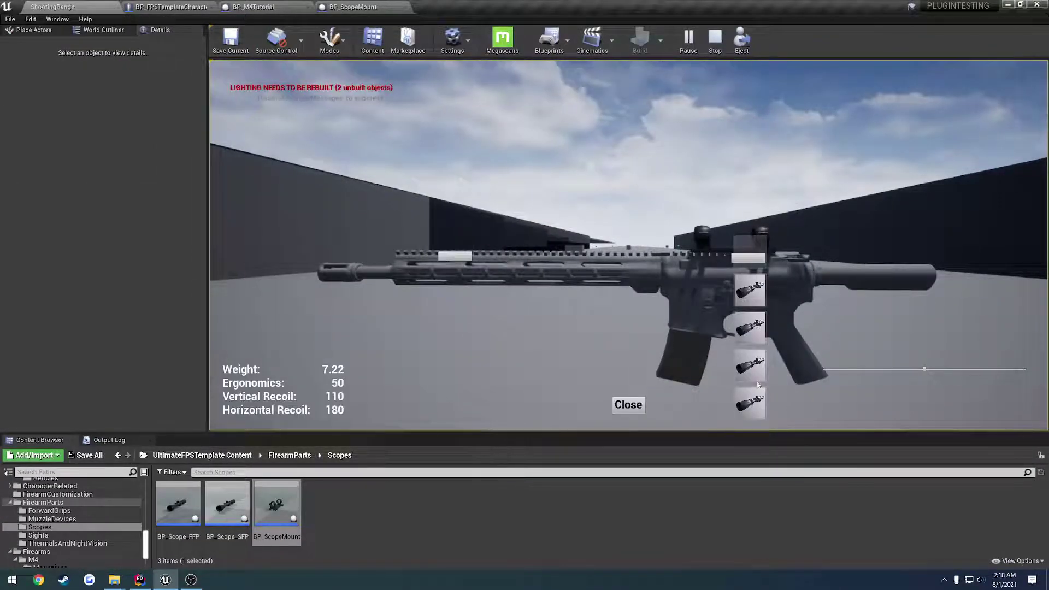
click(756, 403)
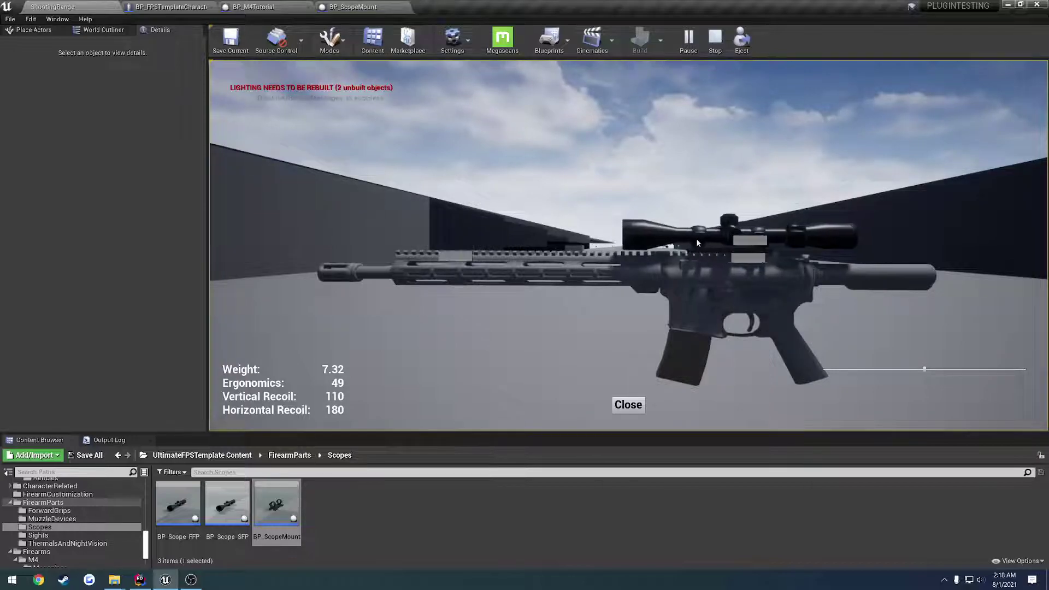
click(628, 404)
Aim through the mounted scope at the range targets, adjusting magnification and revisiting the customization screen to compare scope reticles
right_click(628, 404)
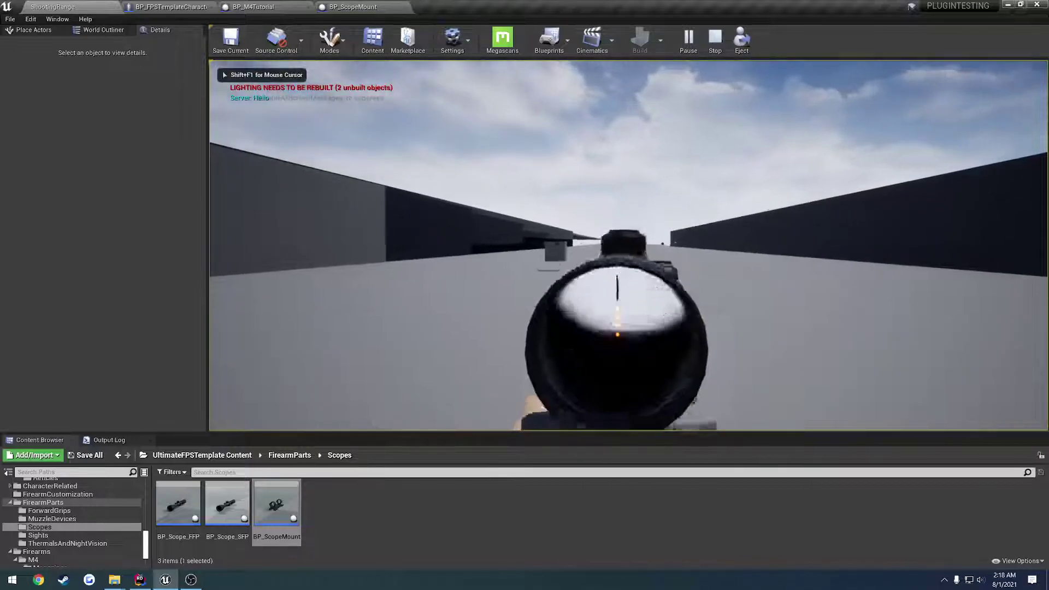
right_click(629, 404)
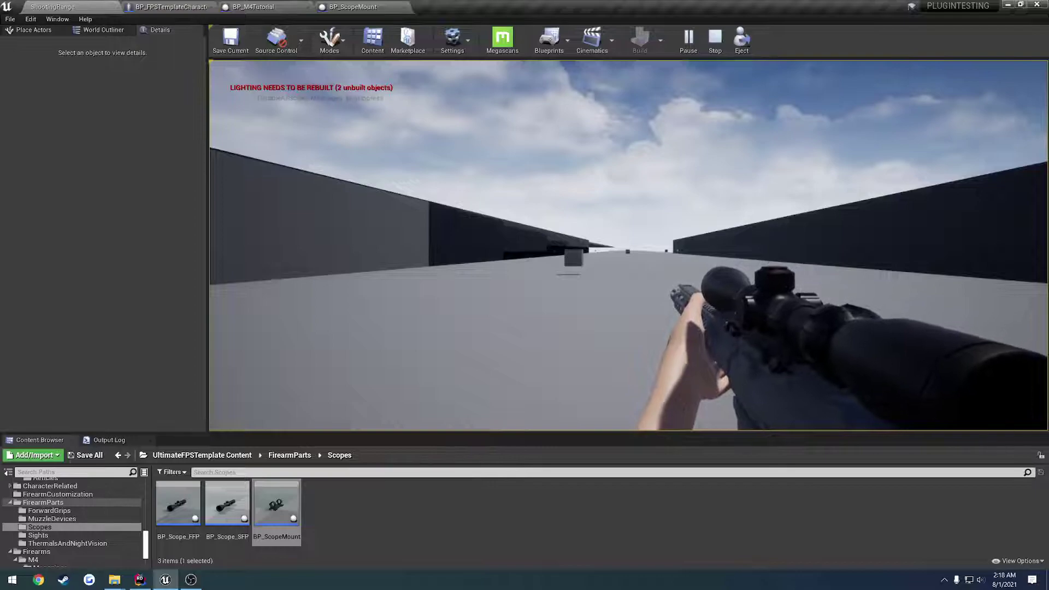
right_click(628, 246)
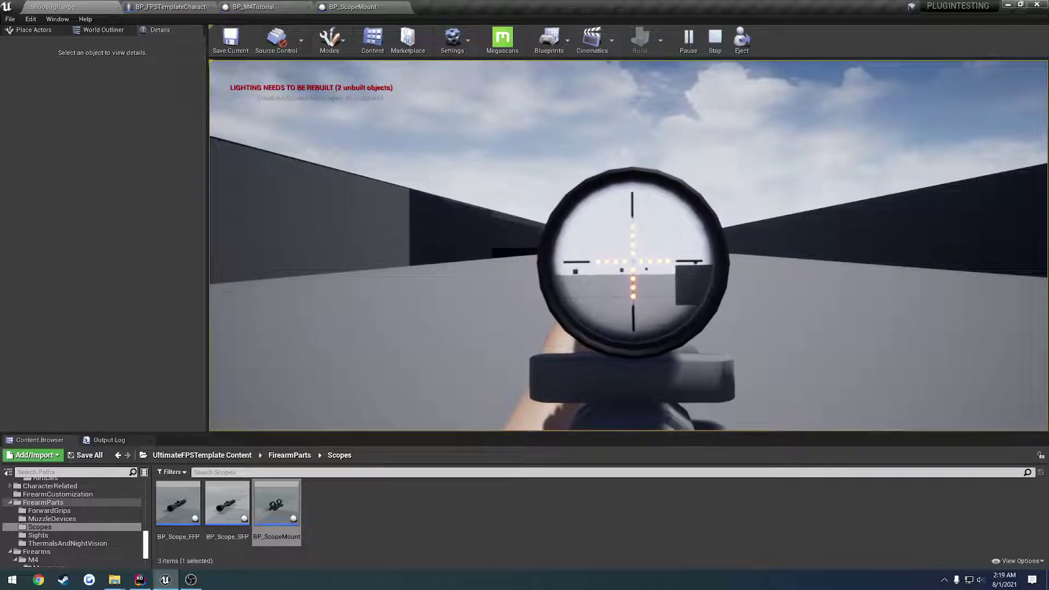
scroll(623, 261, up, 3)
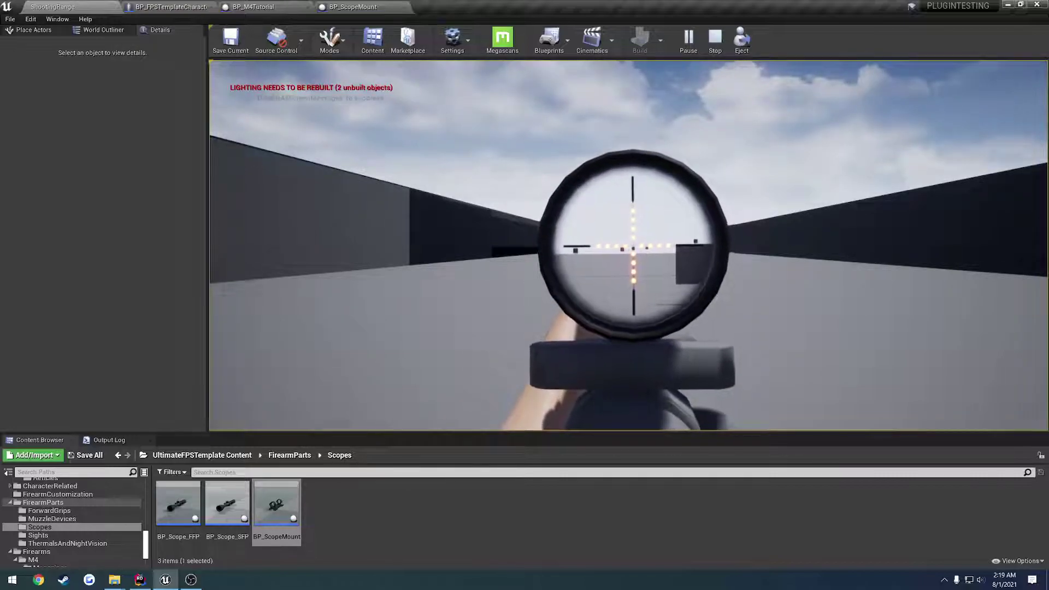
key(Tab)
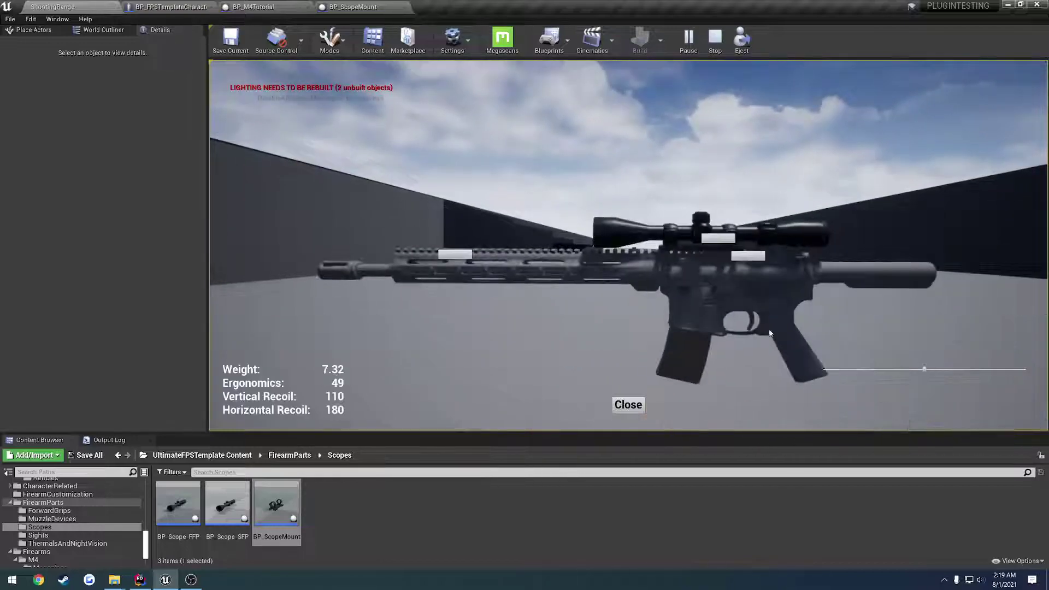
click(620, 413)
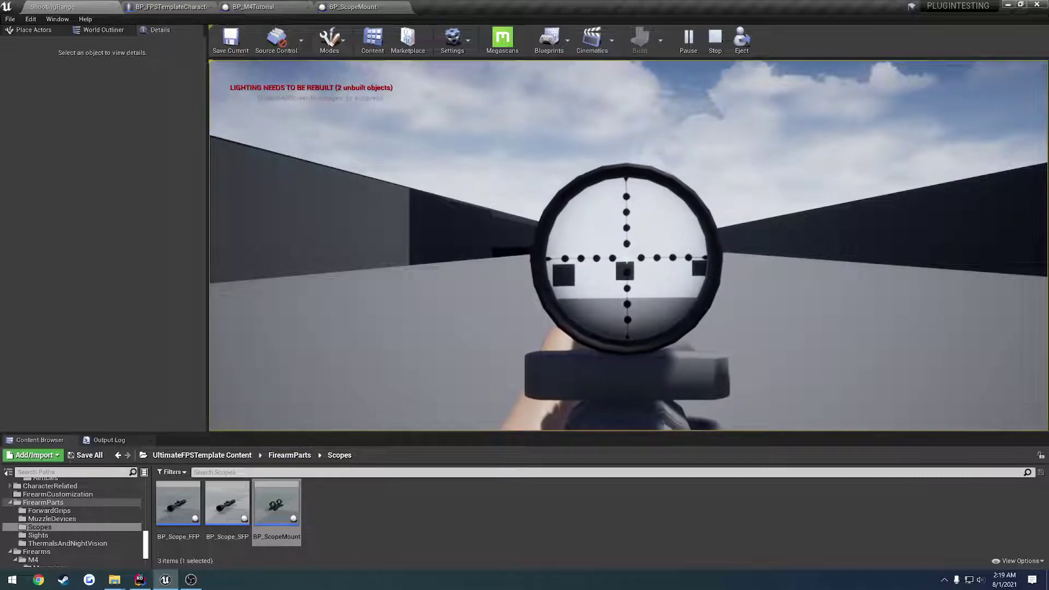
Aim through the mounted scope, detach from the player to inspect the scope view, and repossess the character
key(shift+F1)
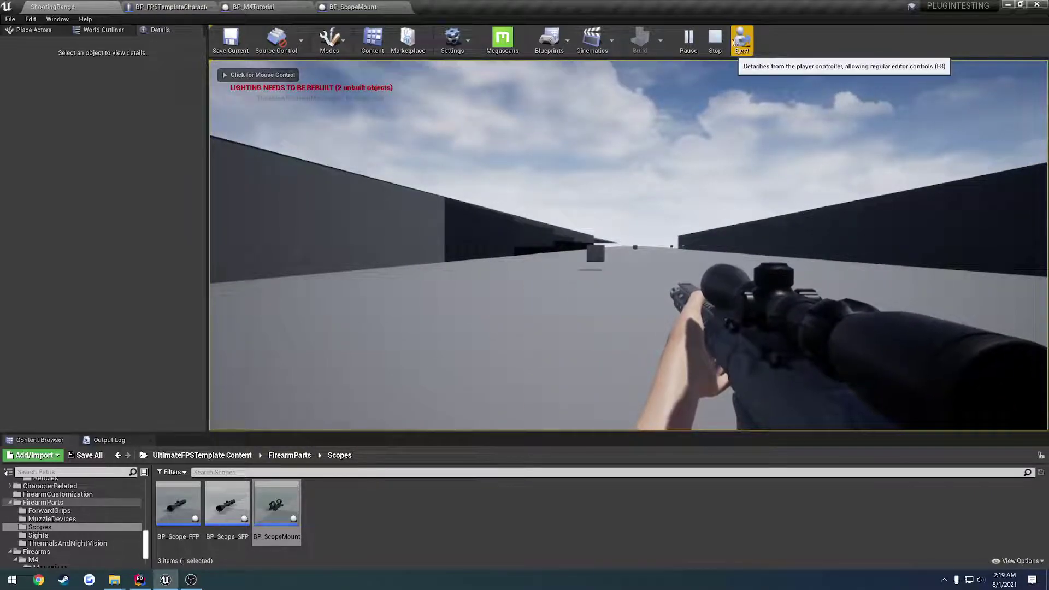
click(710, 137)
right_click(628, 245)
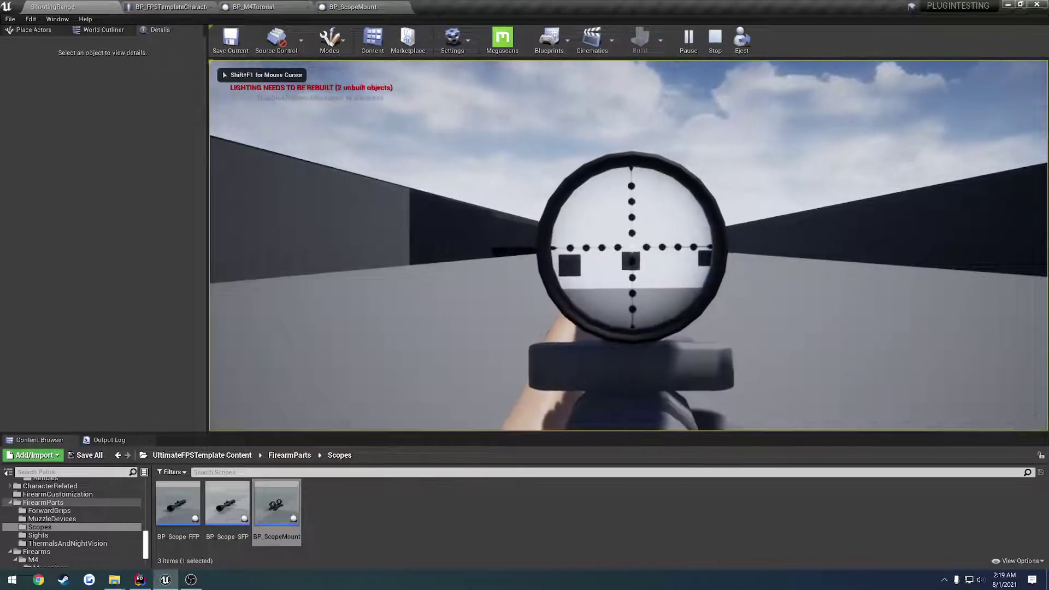
key(F8)
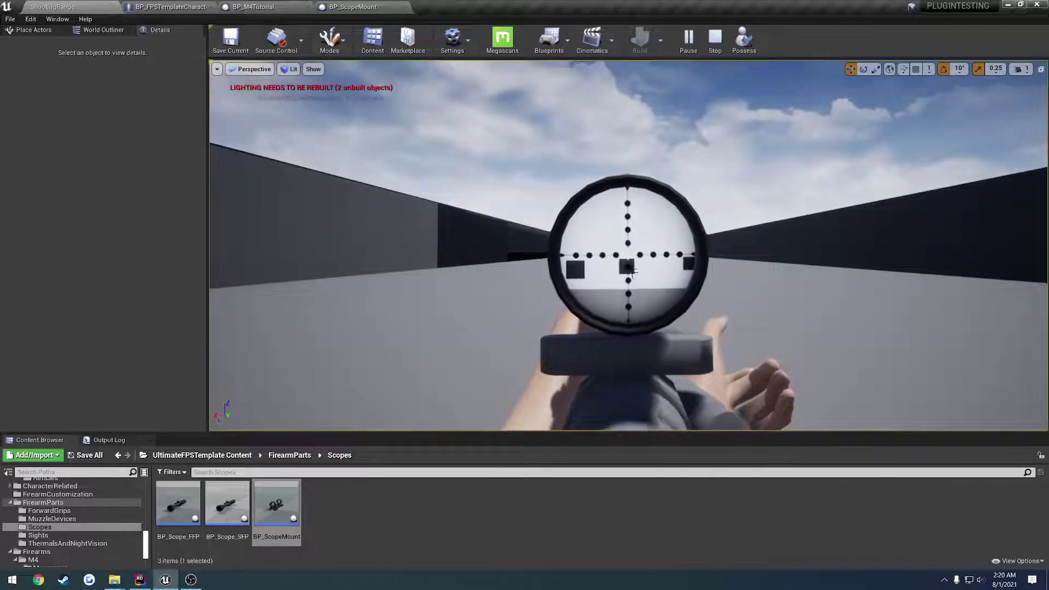
click(745, 39)
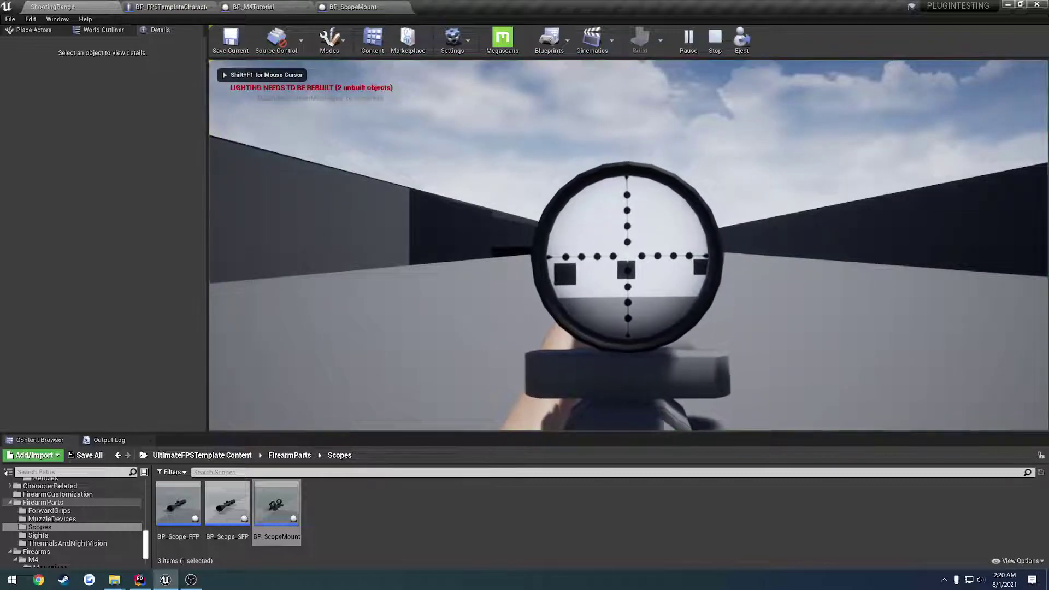
View the running game full screen, end the play session and restore the normal editor layout
key(F11)
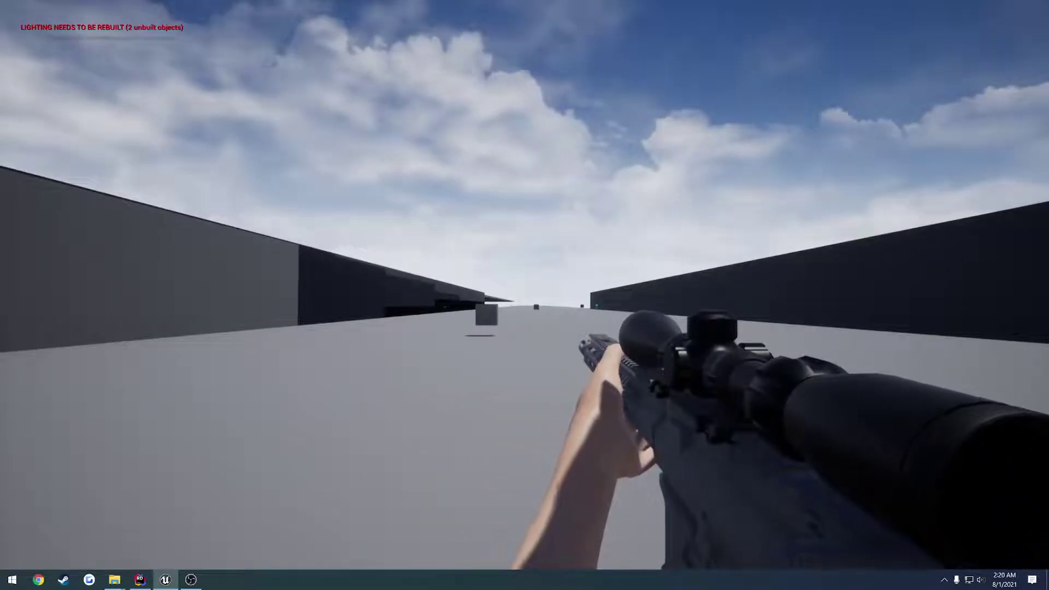
key(Escape)
right_drag(753, 96, 716, 77)
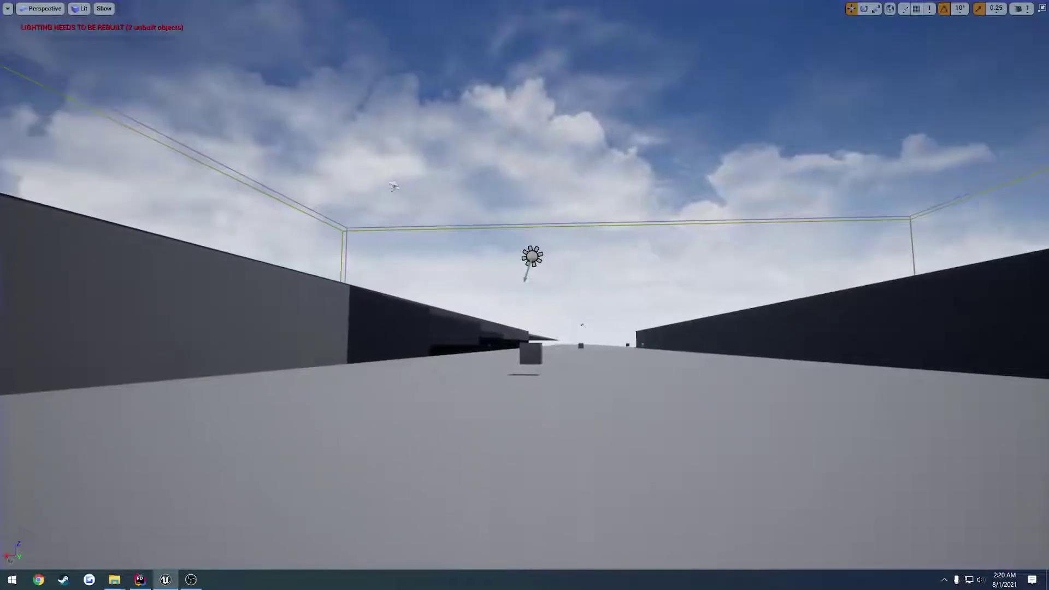
right_drag(499, 271, 519, 283)
key(F11)
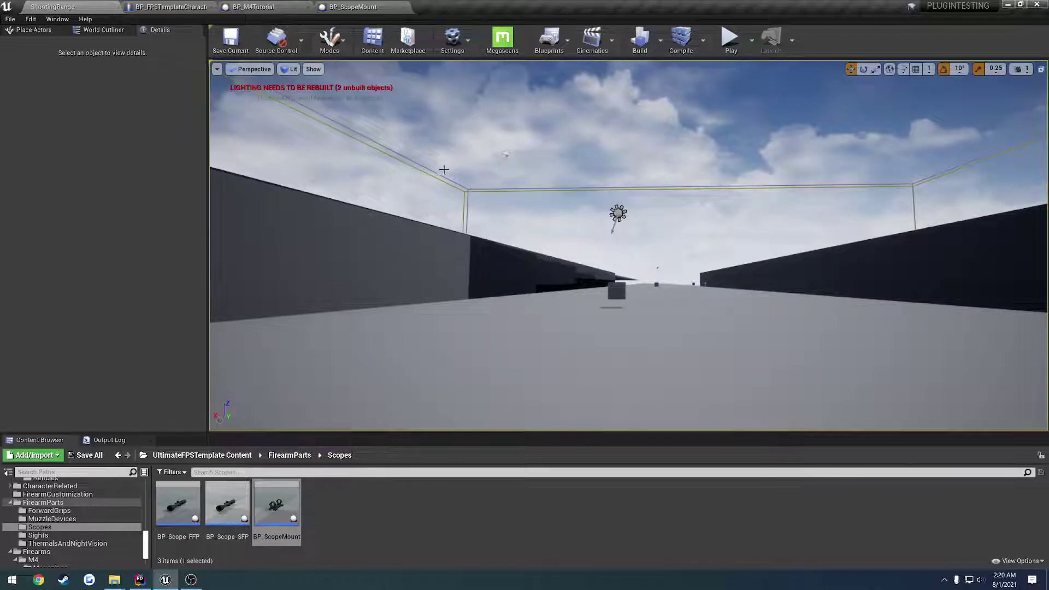
Close BP_ScopeMount and open BP_Scope_FFP in the full blueprint editor, showing its class defaults and 3D preview
click(377, 7)
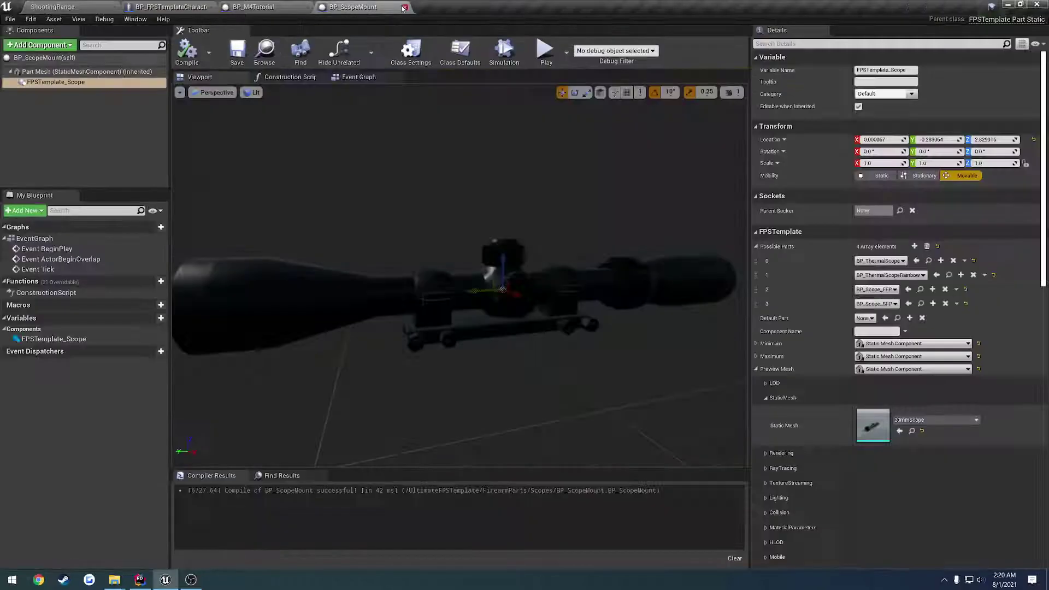
click(404, 7)
click(80, 4)
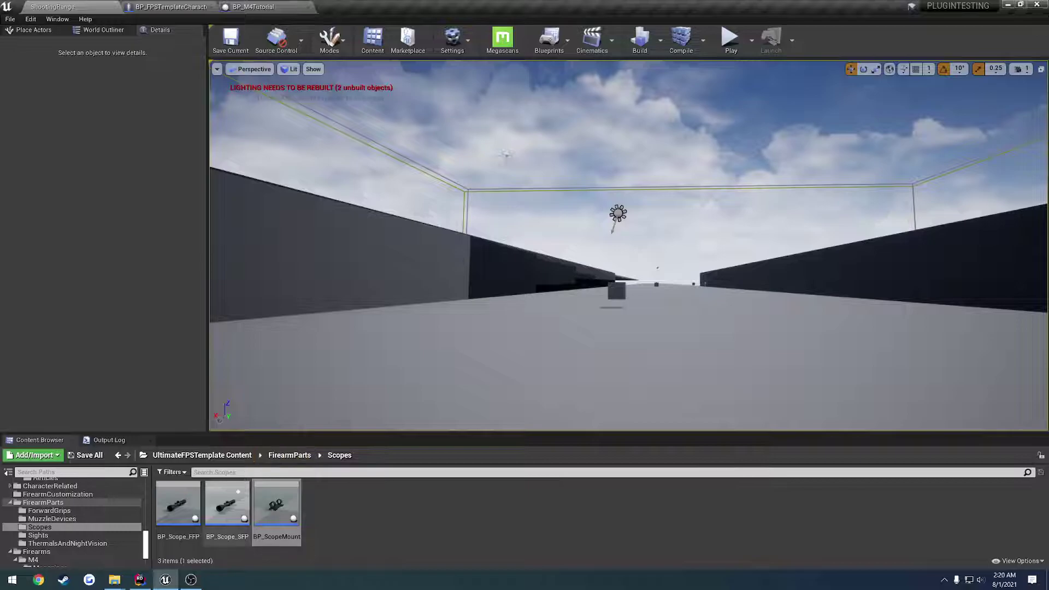
double_click(178, 503)
click(425, 79)
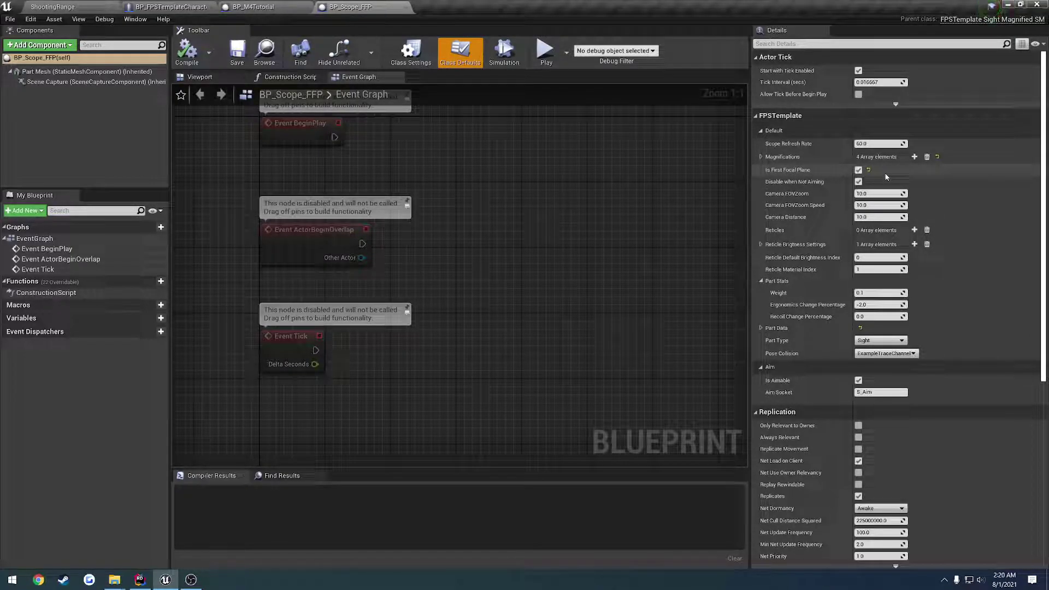
click(197, 77)
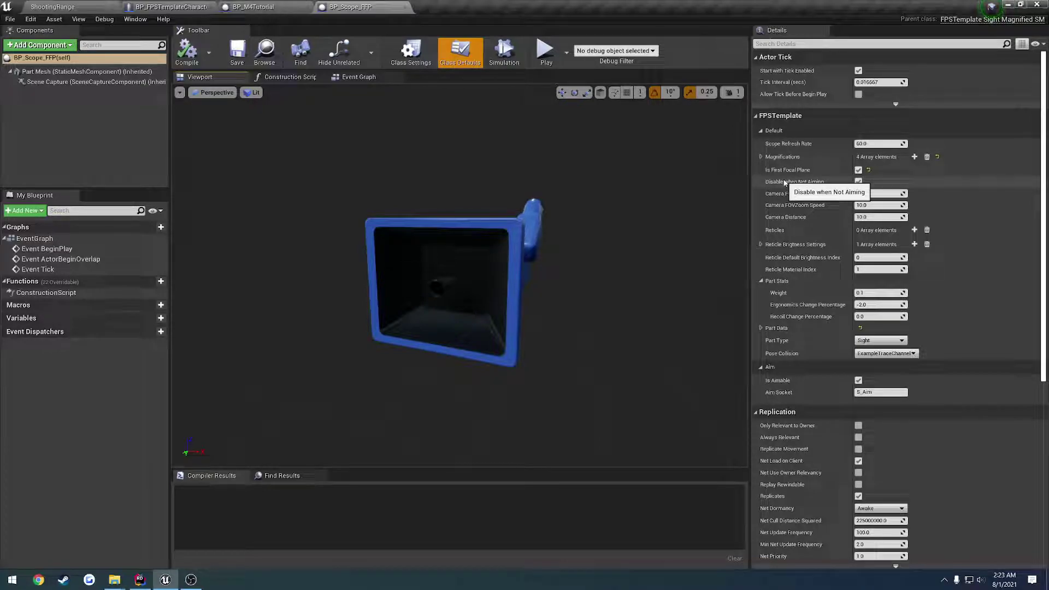
Play the ShootingRange level and fit the rifle with the scope mount and the third scope in the customization screen
click(64, 7)
click(728, 41)
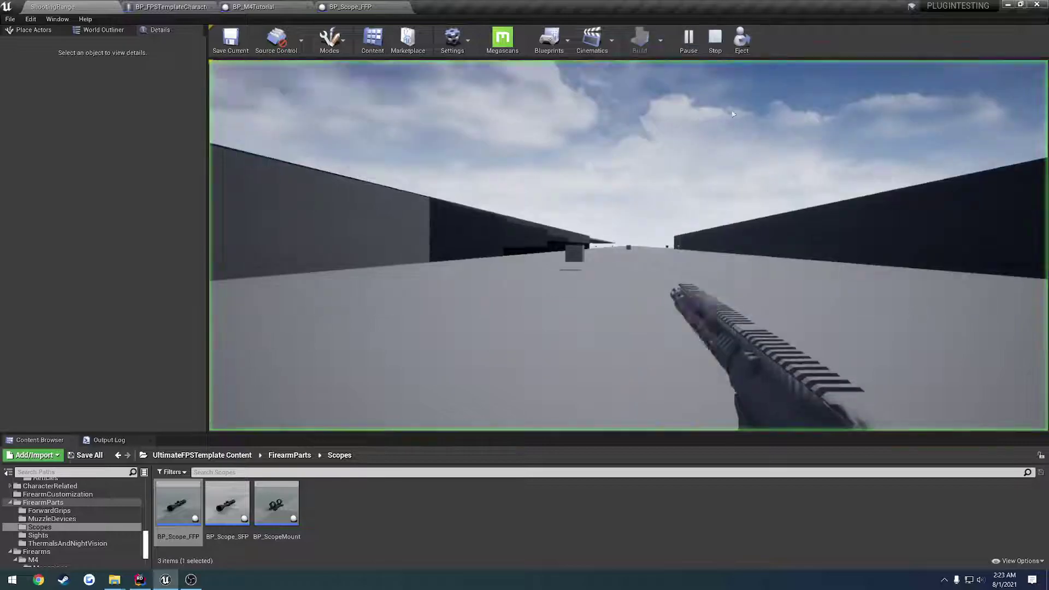
key(c)
click(748, 255)
click(758, 324)
click(749, 252)
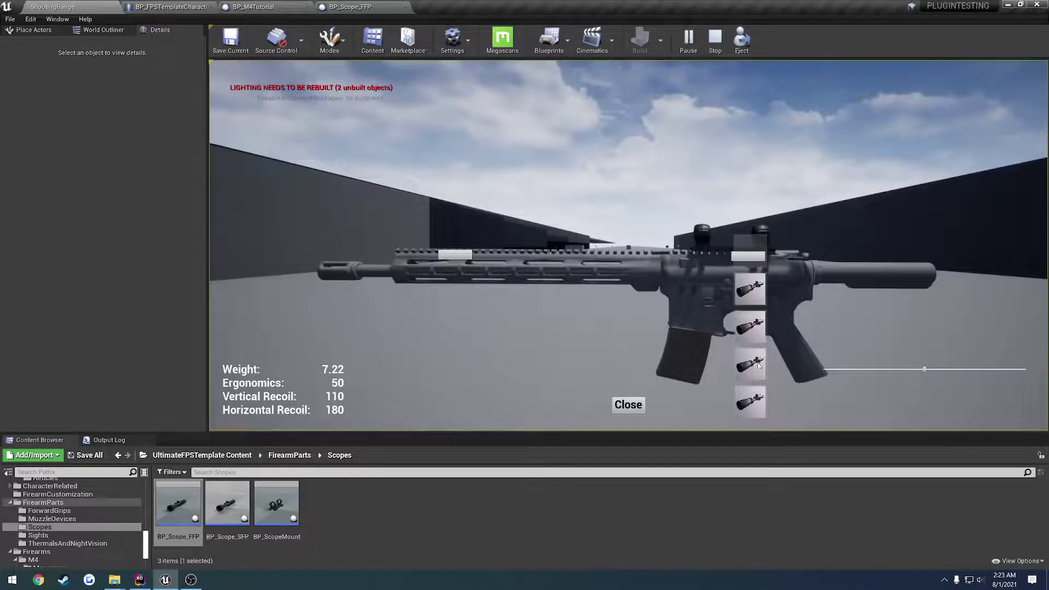
click(756, 363)
click(629, 404)
Aim the scope at the green-shirted mannequin at higher magnification, then detach from the player to inspect the lens and repossess
right_click(628, 405)
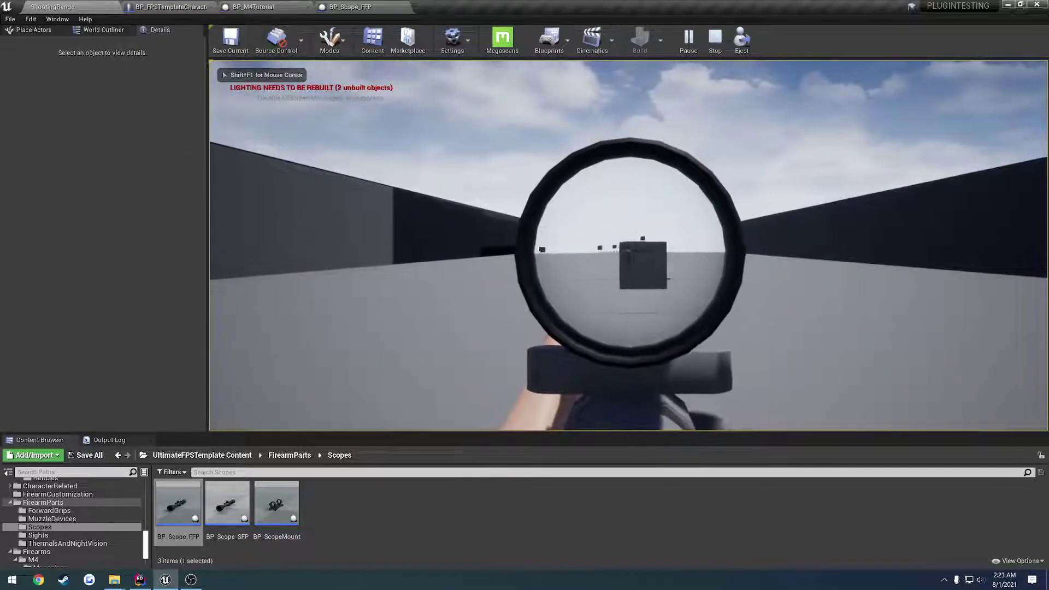
scroll(624, 265, up, 8)
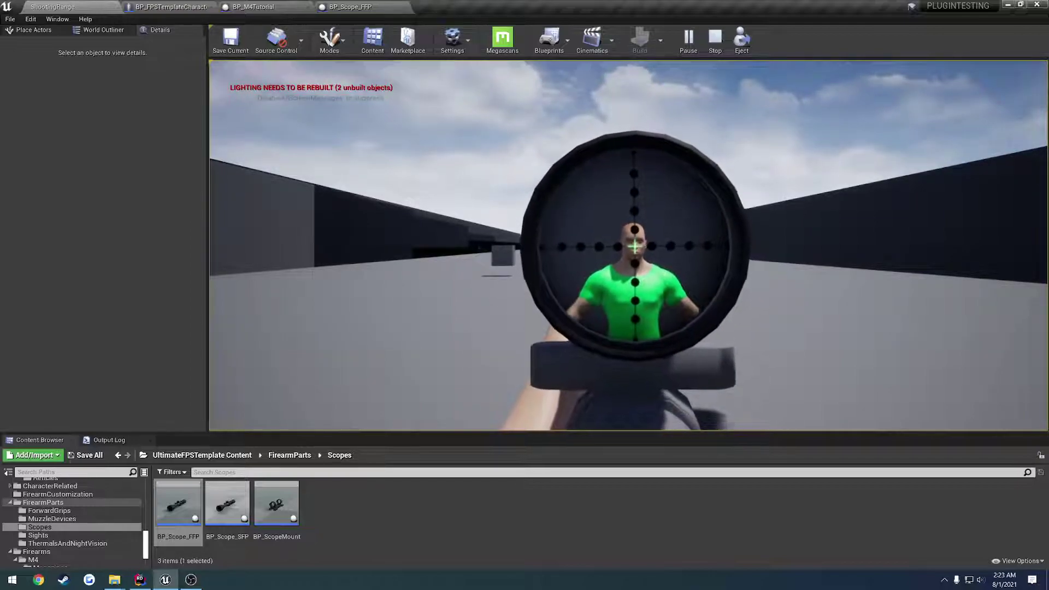
right_click(628, 254)
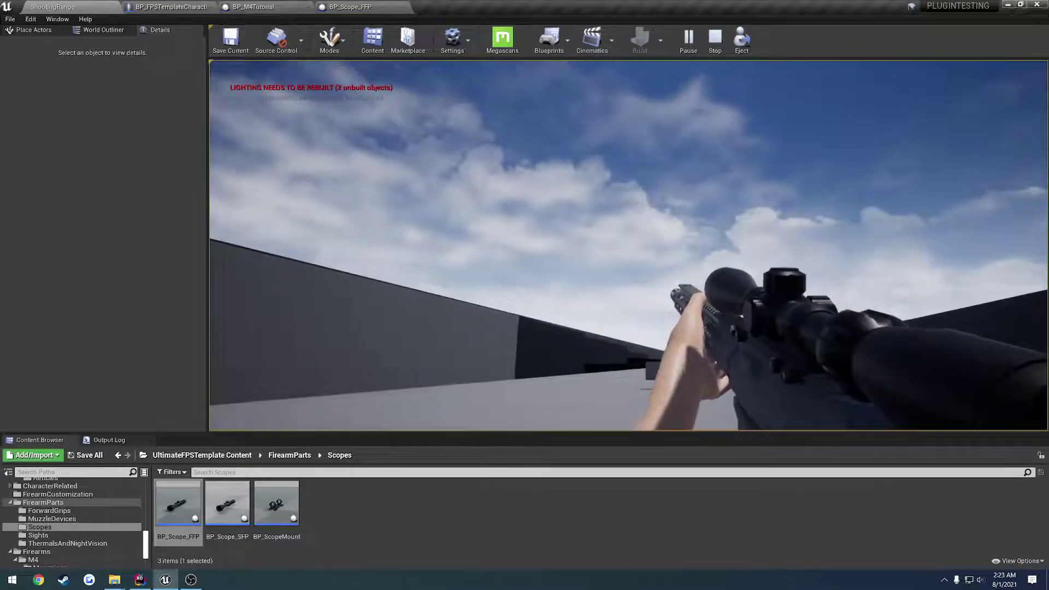
key(F8)
middle_drag(908, 280, 1000, 323)
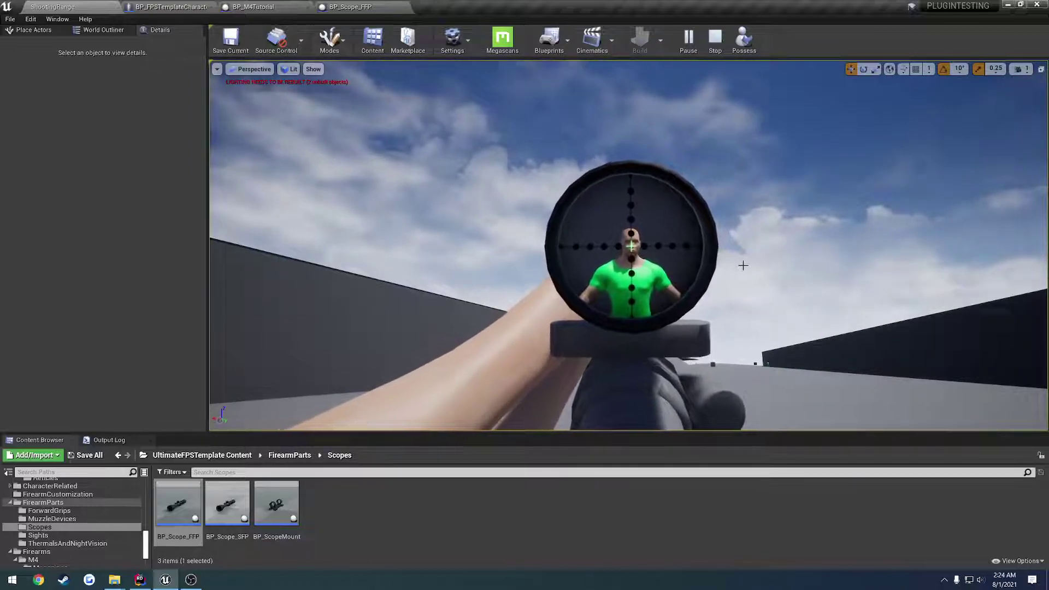
click(744, 39)
Aim the scope at the sky, detach from the player to compare the lens image, and repossess the character
click(739, 90)
right_click(739, 90)
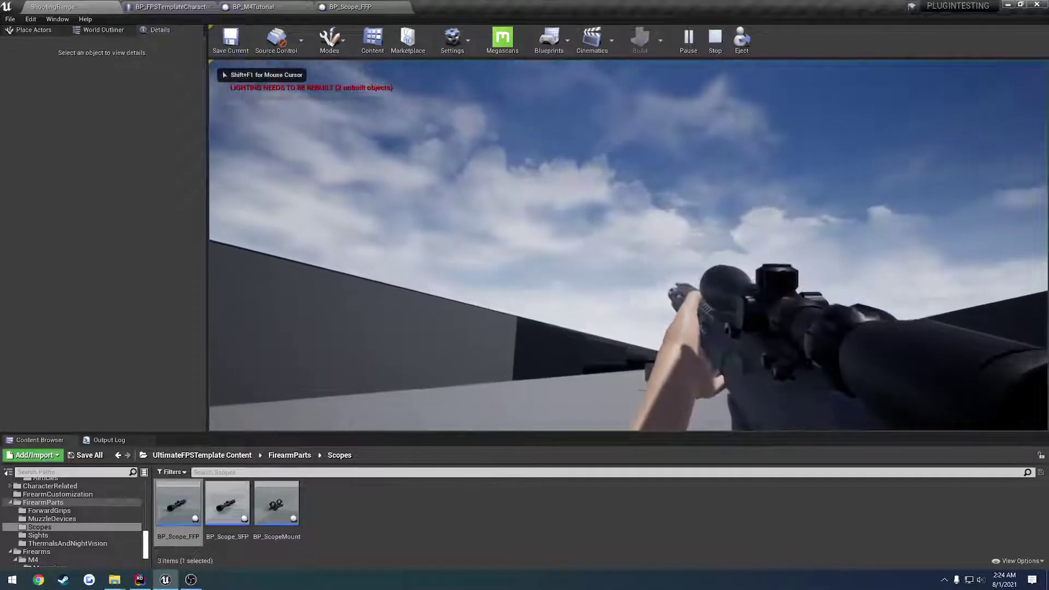
key(F8)
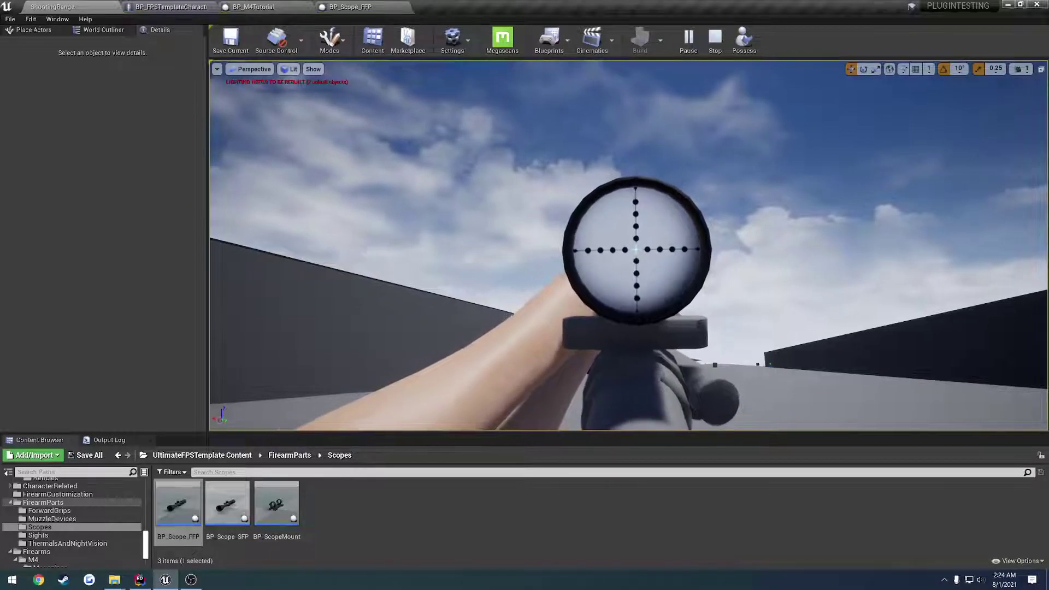
click(744, 39)
click(739, 97)
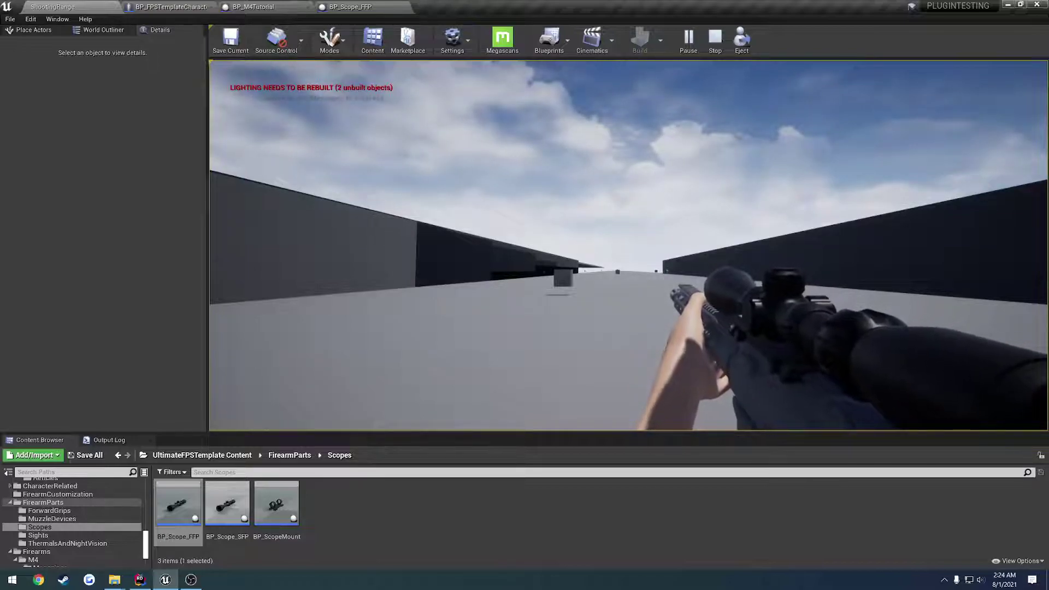
Aim at the range targets while decreasing and increasing the scope's magnification, then end the play session
right_click(631, 251)
scroll(632, 251, down, 5)
scroll(631, 264, up, 5)
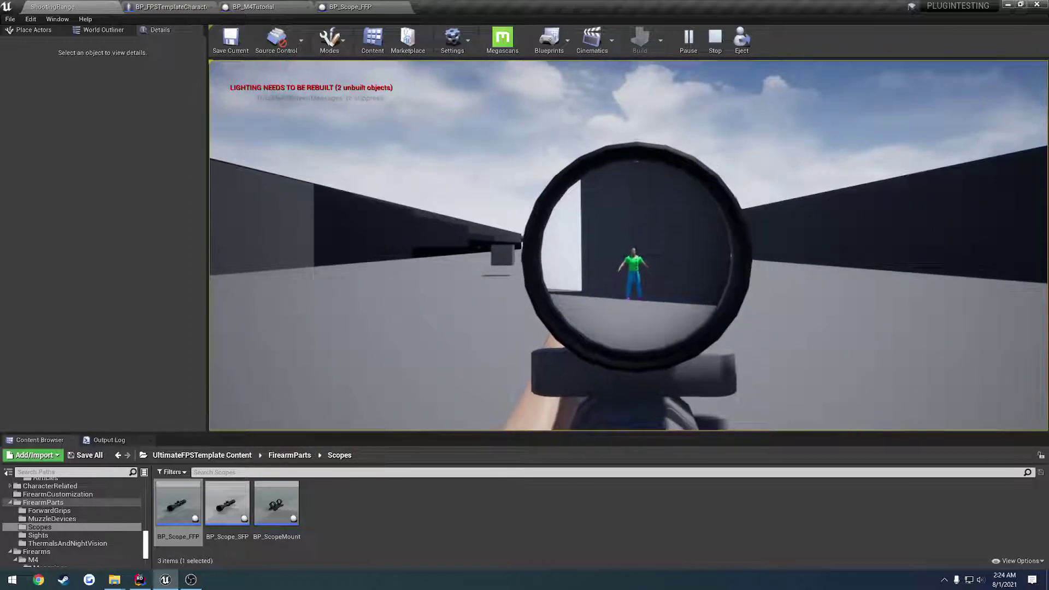
right_click(628, 246)
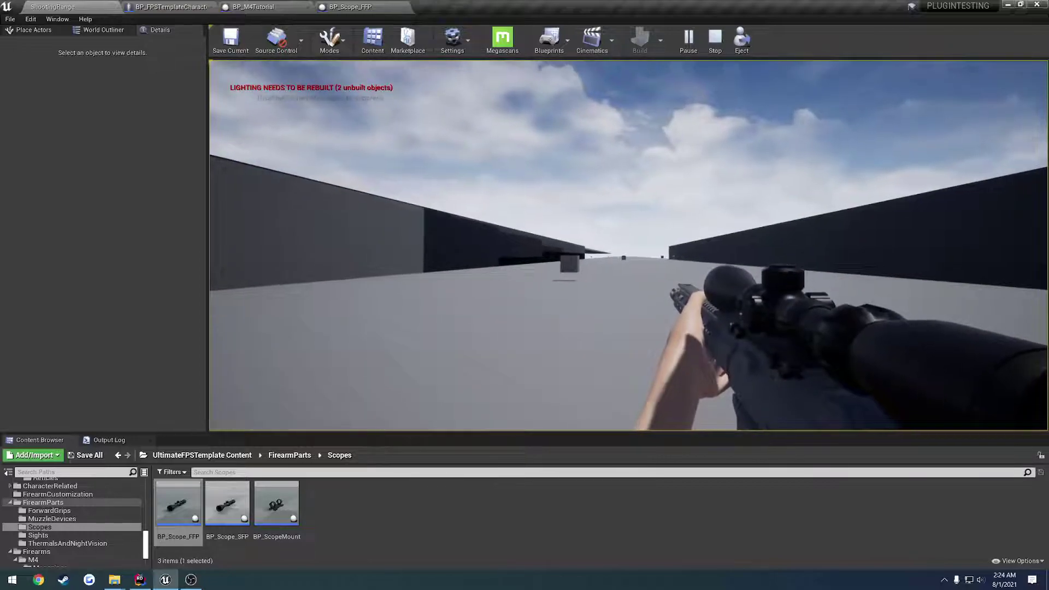
key(Escape)
Set a much lower Scope Refresh Rate in BP_Scope_FFP's defaults and compile the blueprint
click(361, 6)
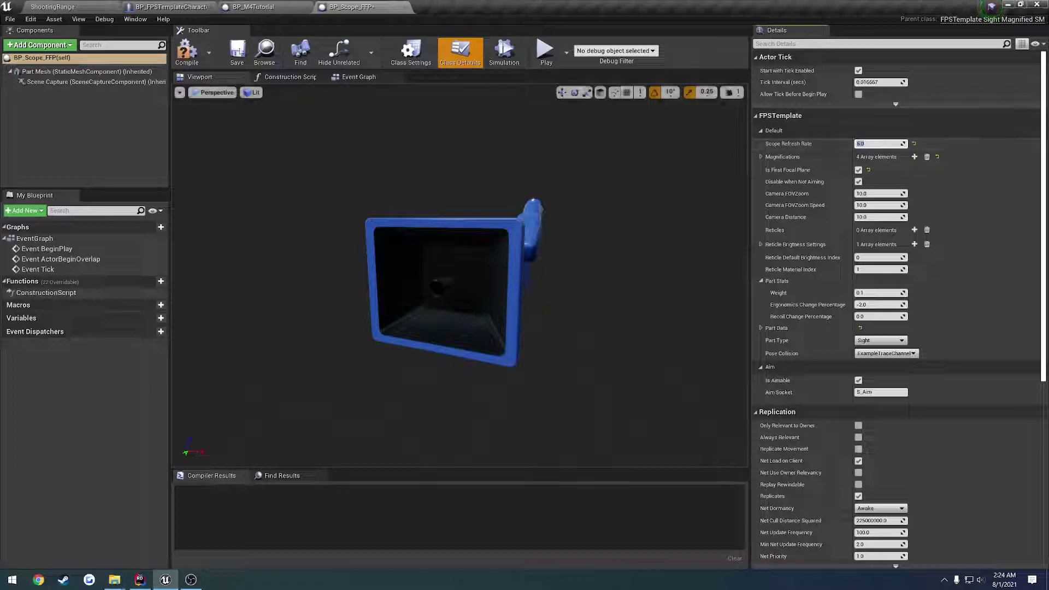
click(187, 51)
click(52, 6)
Play ShootingRange with a mounted scope fitted and aim at the mannequin to check how the scope image refreshes
click(732, 41)
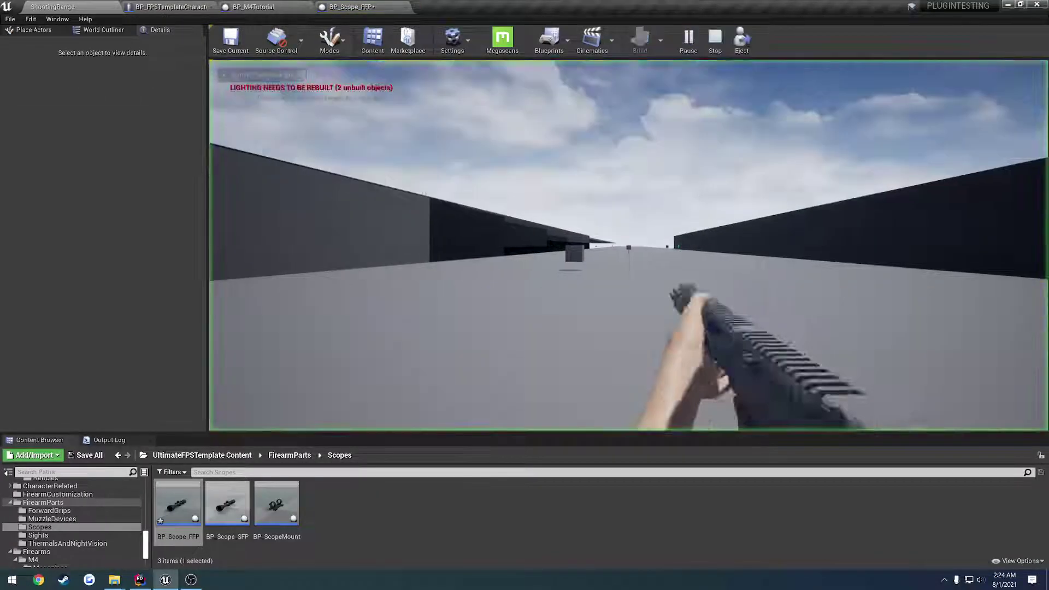
click(744, 266)
click(754, 290)
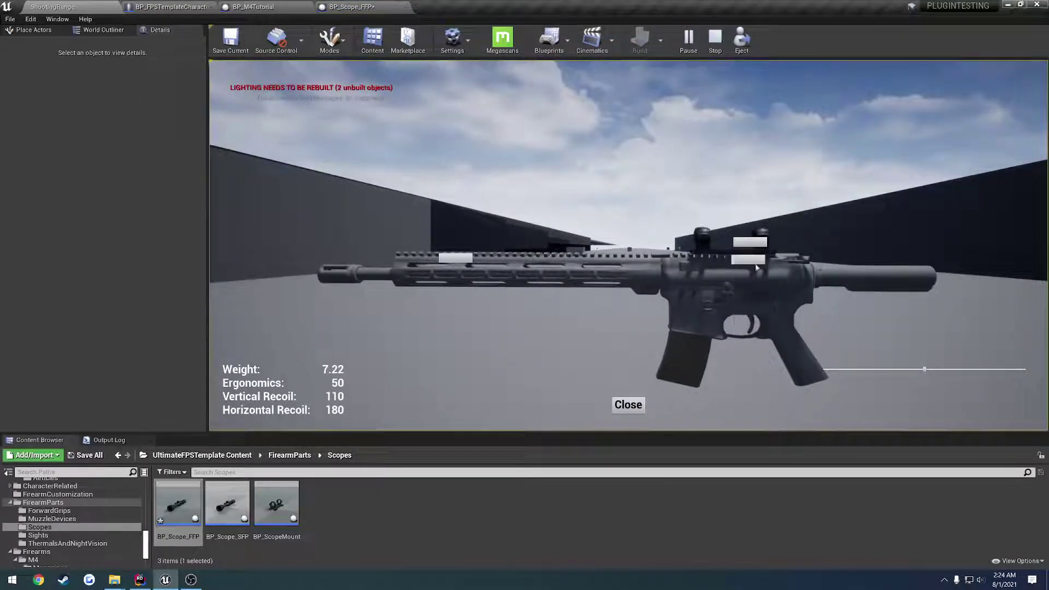
click(750, 408)
click(628, 404)
right_click(628, 246)
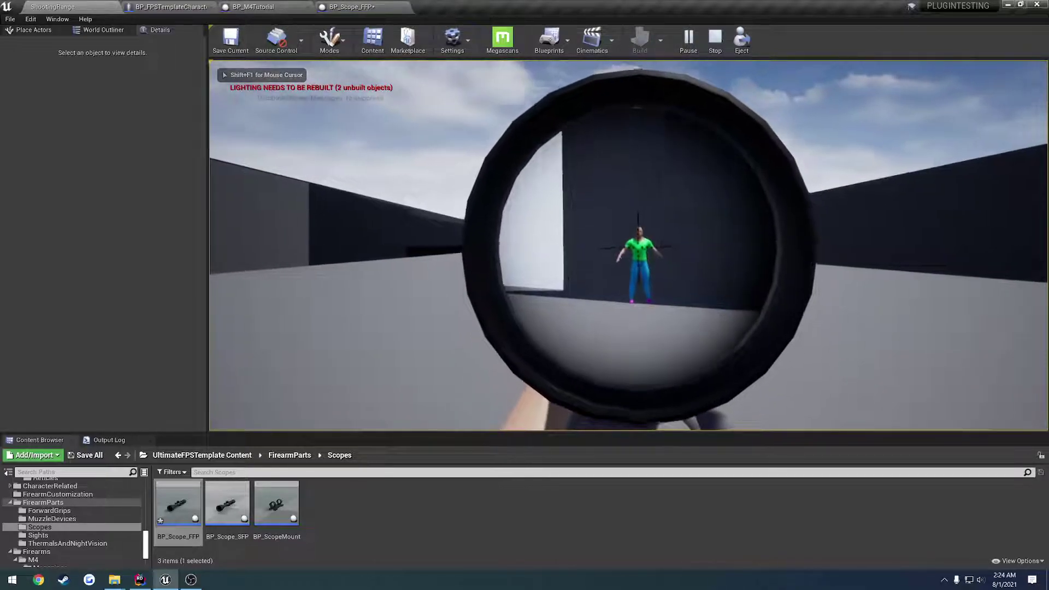
key(Escape)
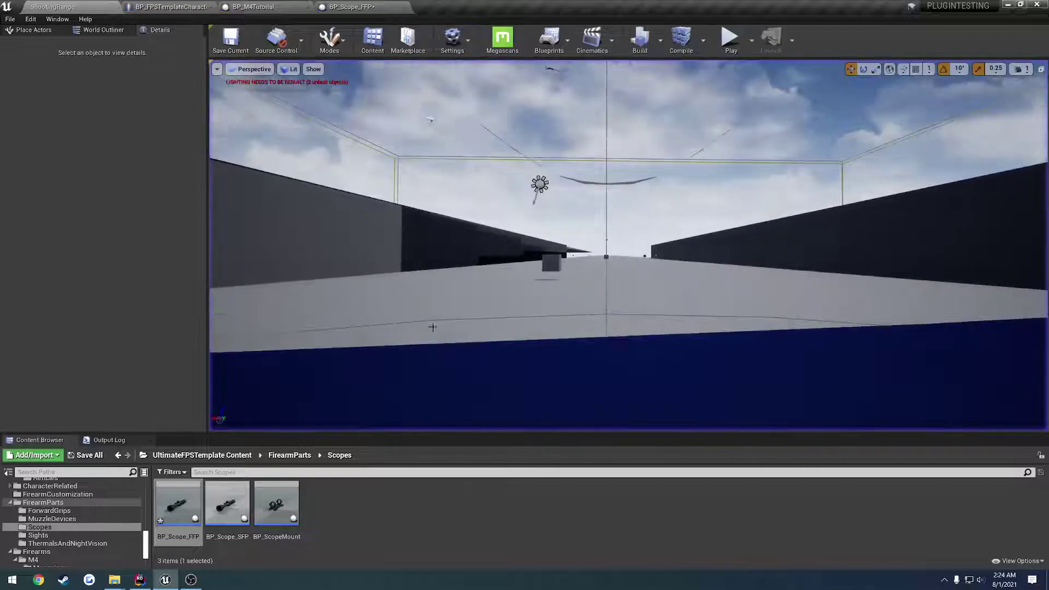
Reset BP_Scope_FFP's Scope Refresh Rate to its default, then compile and save the blueprint
click(376, 7)
click(913, 144)
click(183, 51)
click(231, 52)
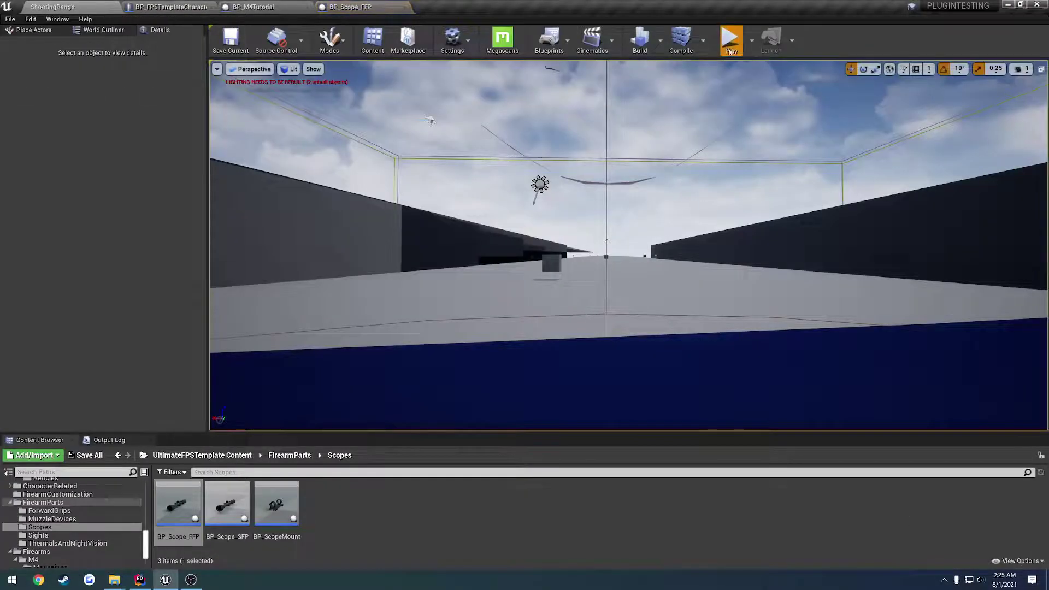
Start a new play session and fit the rifle's scope mount with the third scope
click(730, 48)
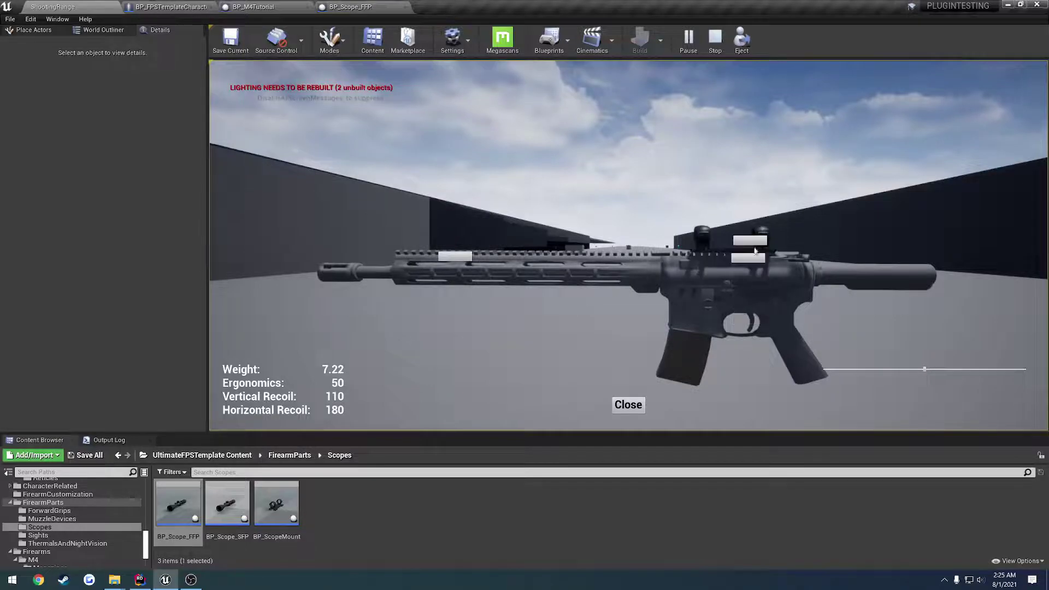
click(753, 244)
click(750, 365)
click(628, 404)
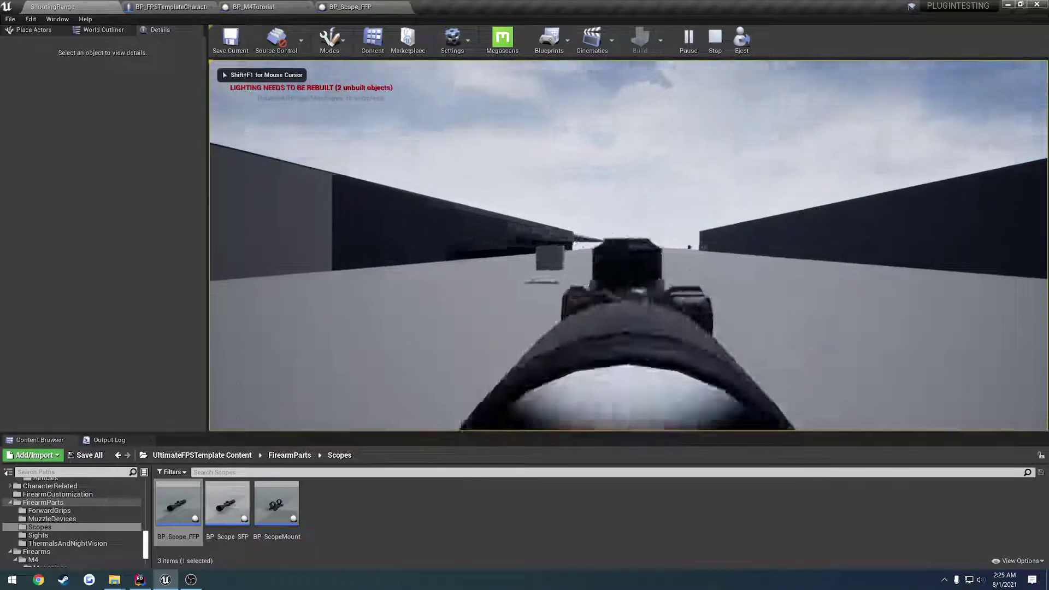
Aim through the first focal plane scope, briefly revisit the customization screen, and increase magnification on the distant targets
right_click(628, 404)
right_click(629, 245)
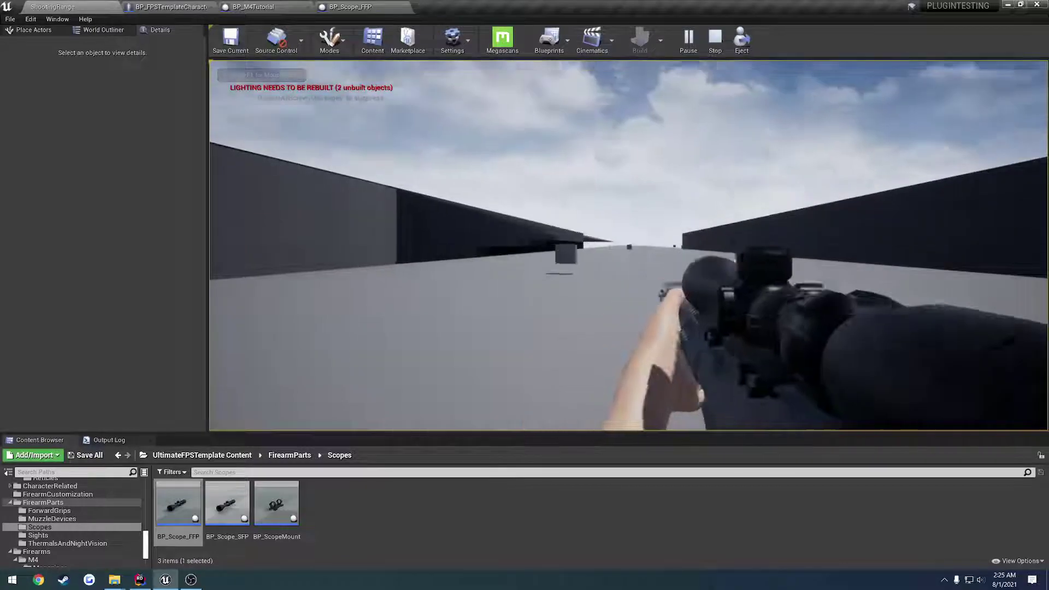
right_click(628, 245)
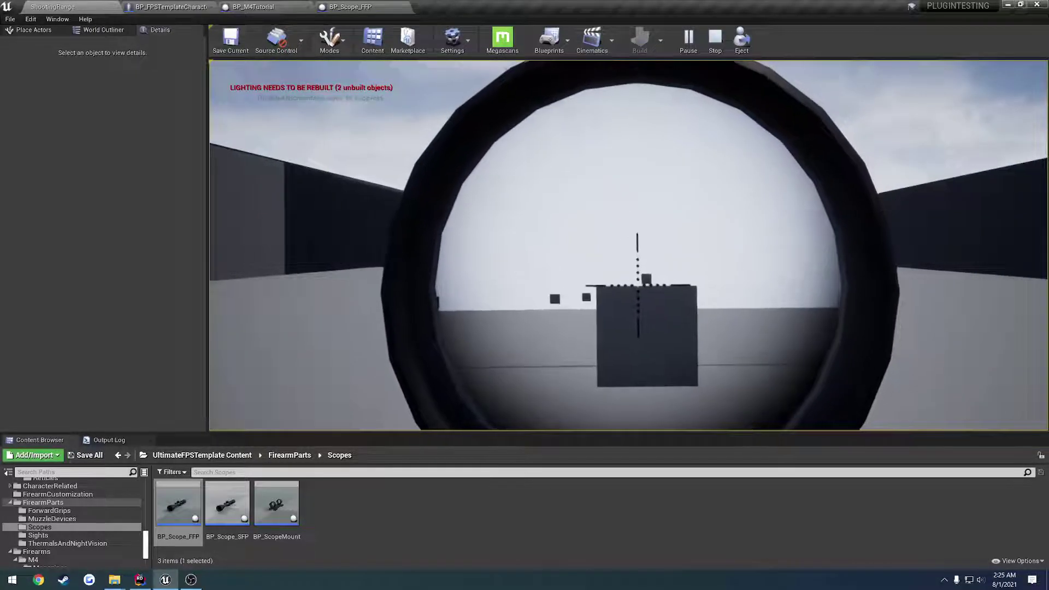
key(Tab)
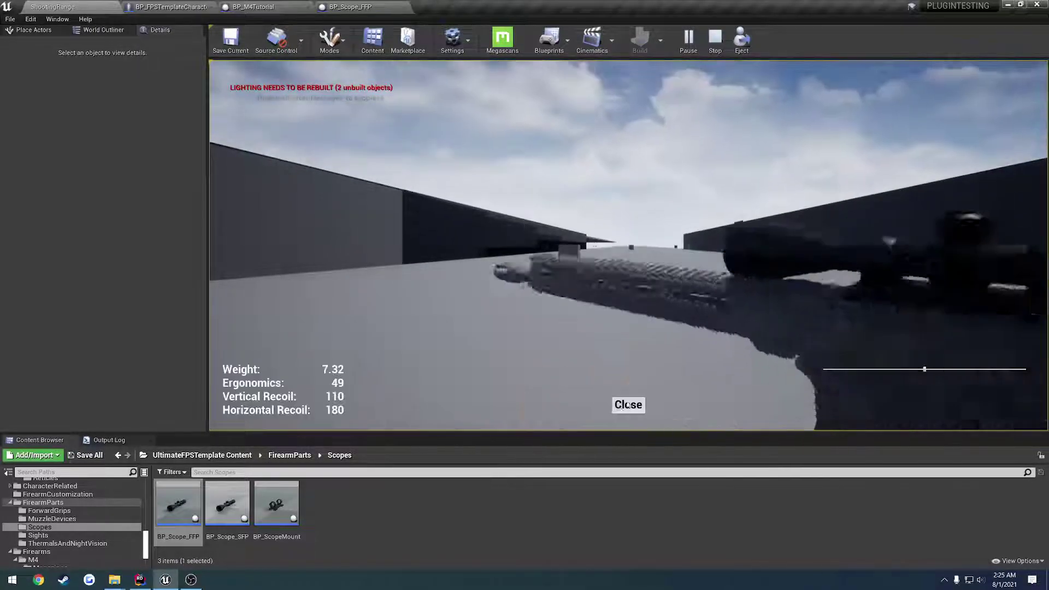
key(Tab)
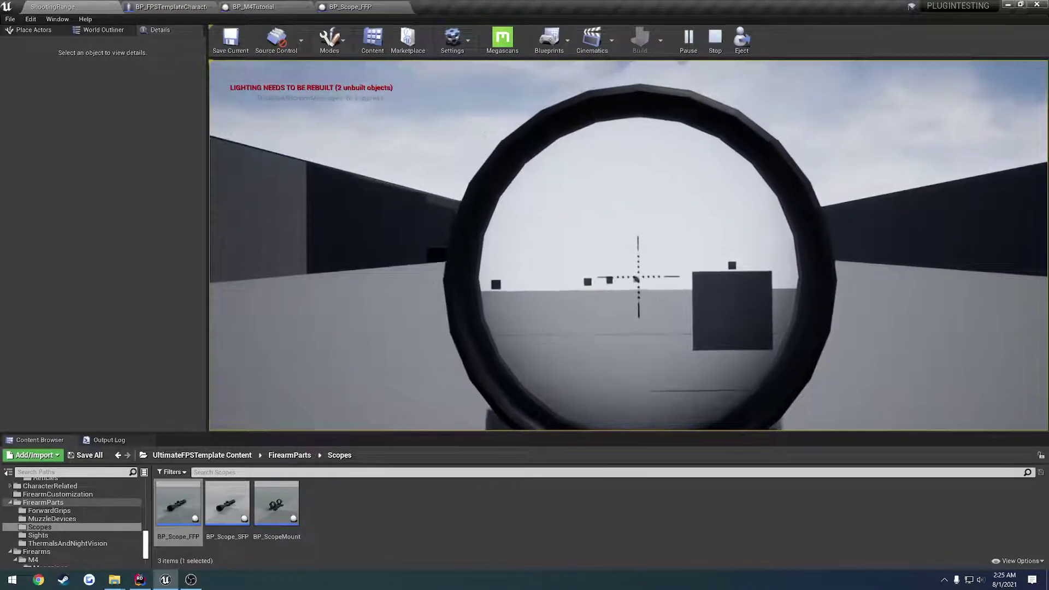
scroll(628, 246, up, 3)
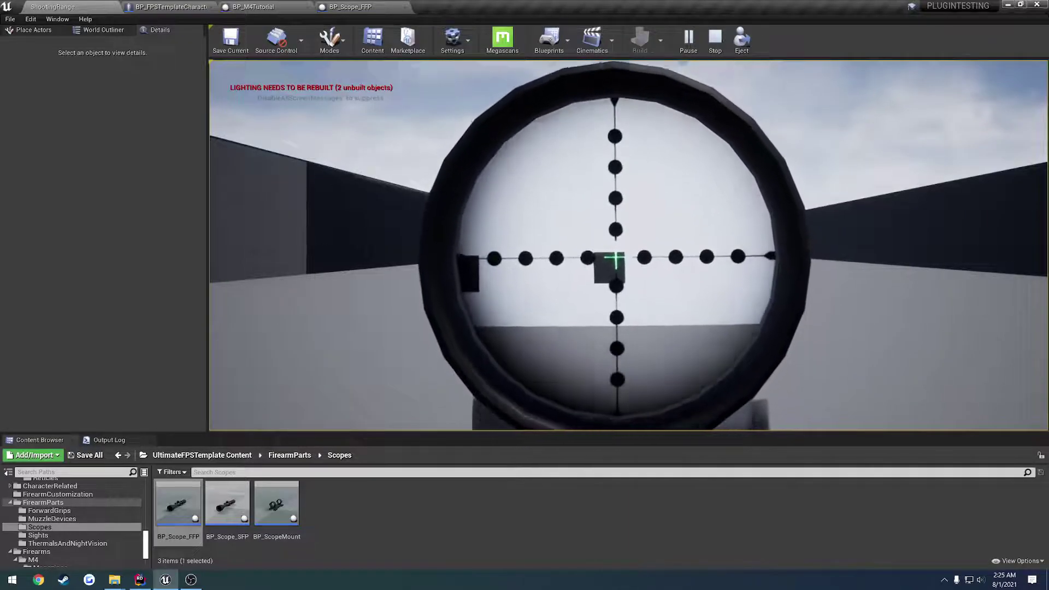
Lower the scope magnification, end the play session, and reset BP_Scope_FFP's Camera FOVZoom to its default
scroll(628, 245, down, 3)
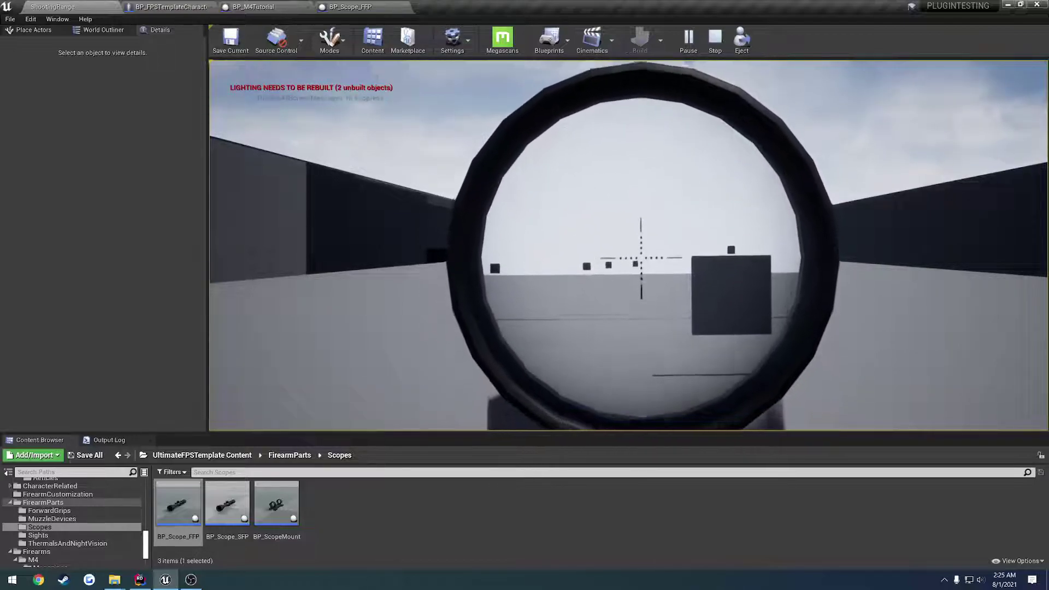
key(Escape)
click(362, 7)
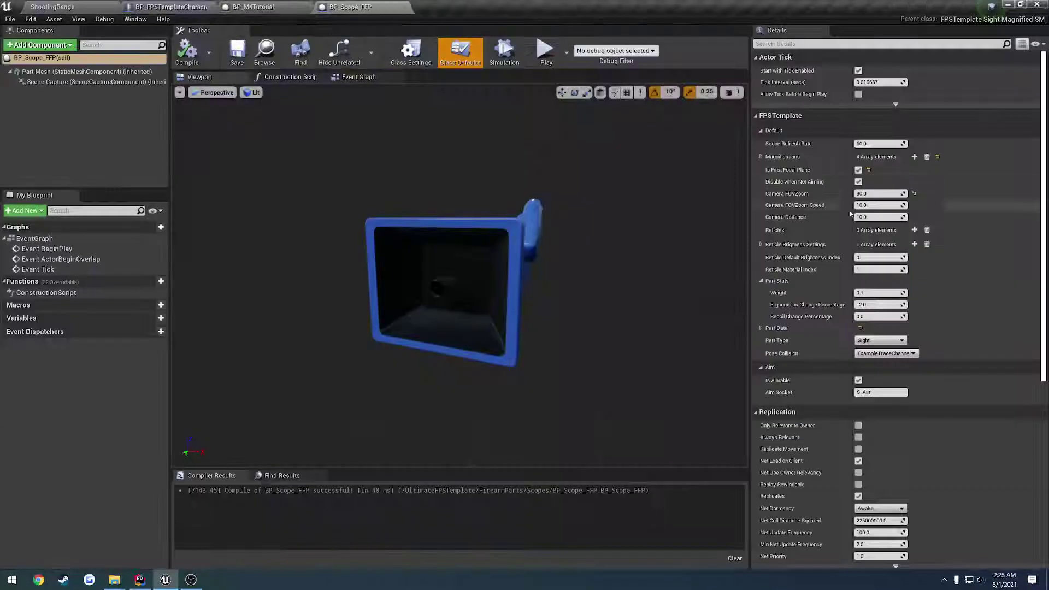
click(914, 193)
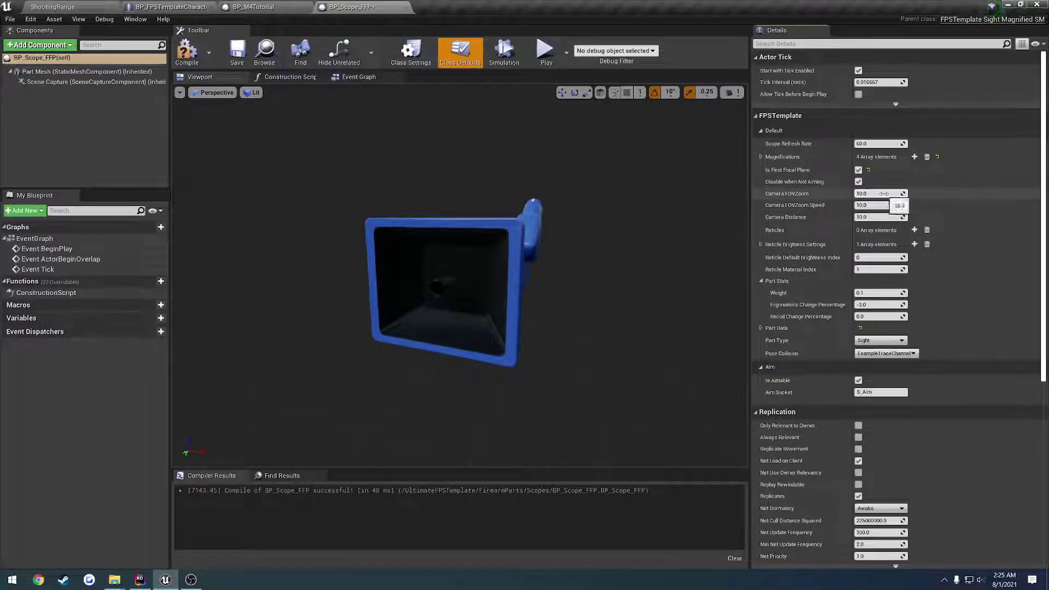
Play ShootingRange with the first focal plane scope fitted to the mount and aim downrange to compare the camera zoom
click(52, 6)
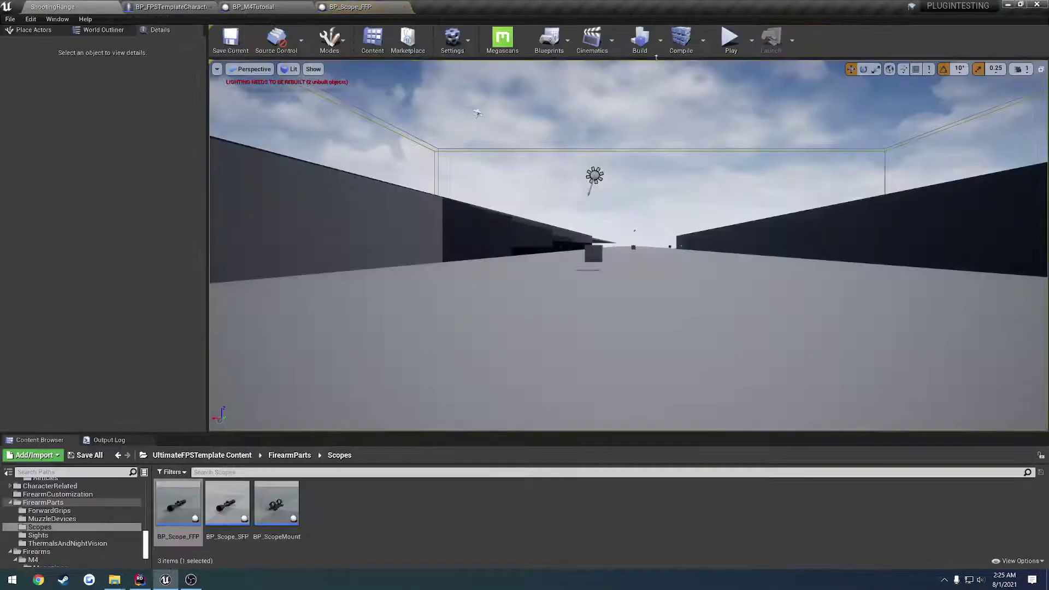
click(730, 42)
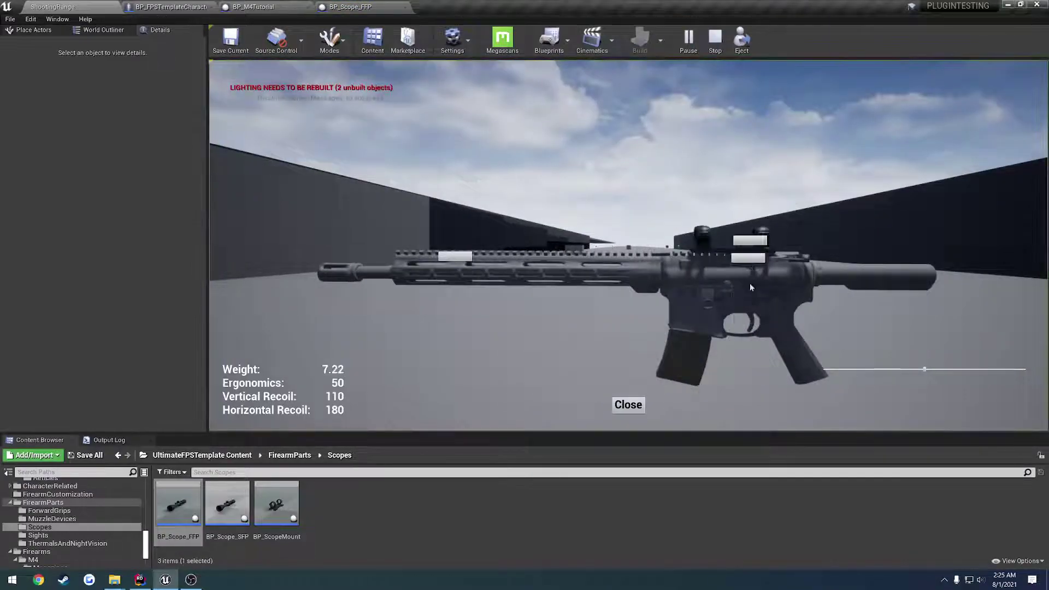
click(750, 240)
click(756, 370)
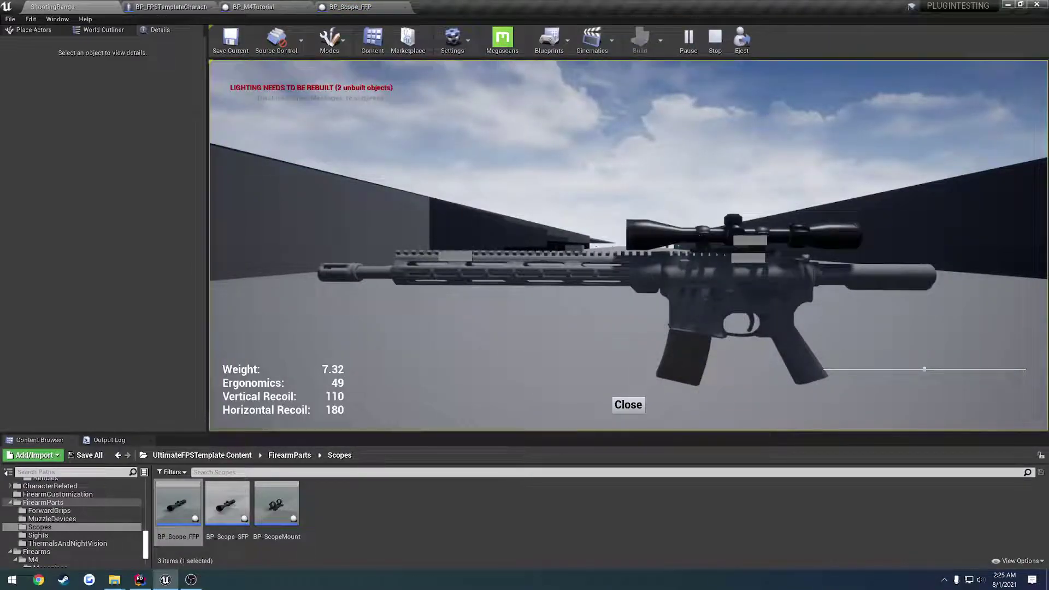
click(626, 404)
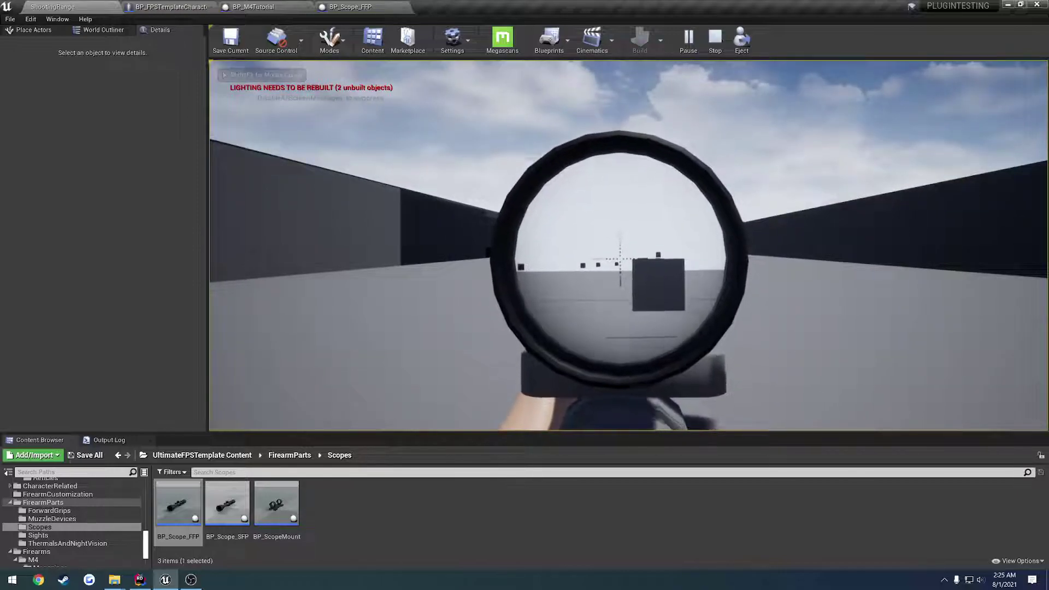
key(Tab)
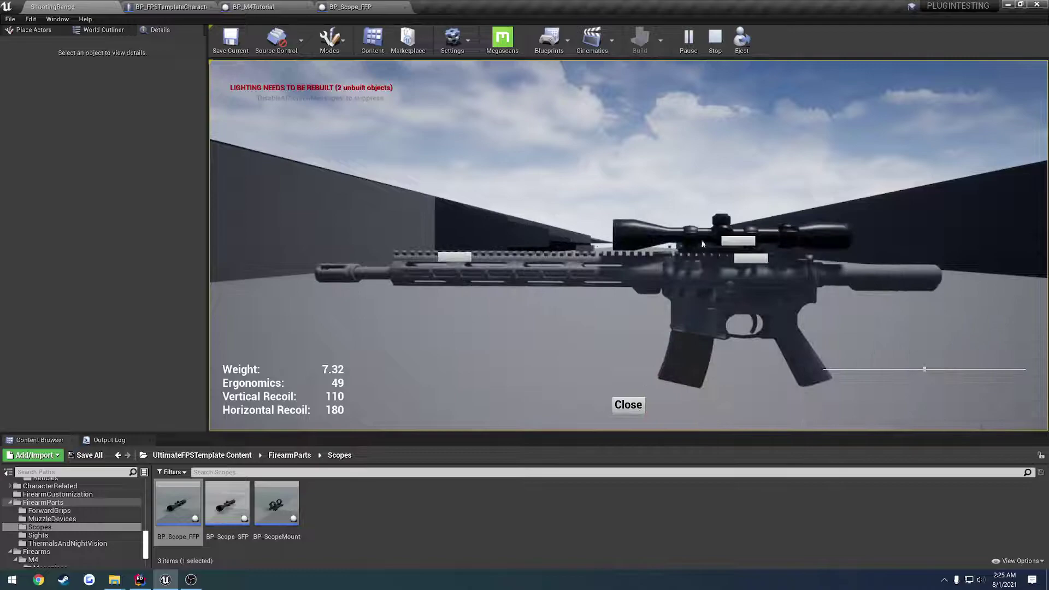
click(628, 404)
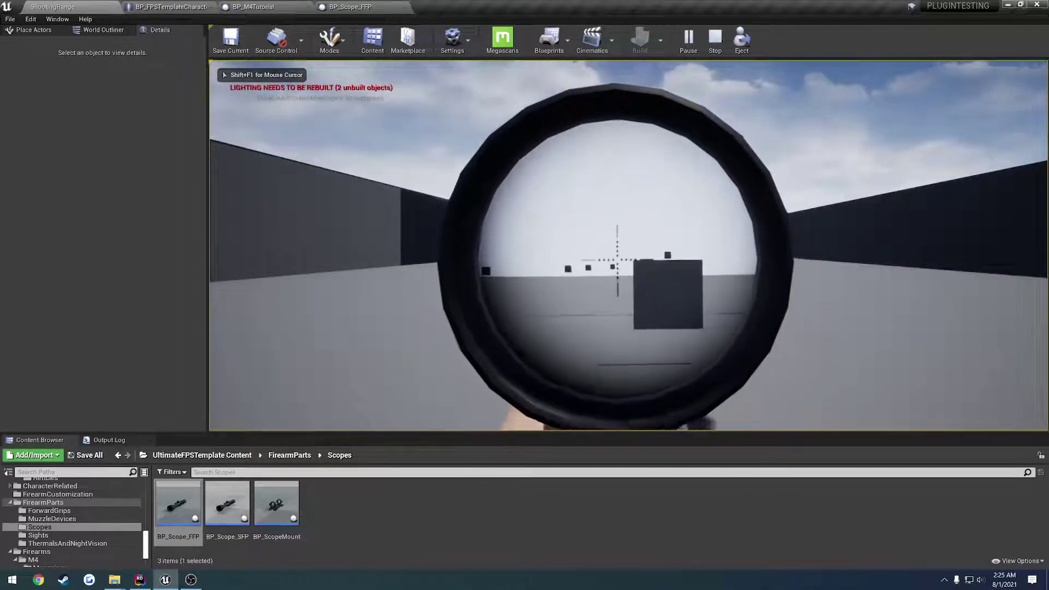
key(Escape)
Add two entries to BP_Scope_FFP's Reticles array and assign MI_Magnified_Mildot to the first one
click(350, 6)
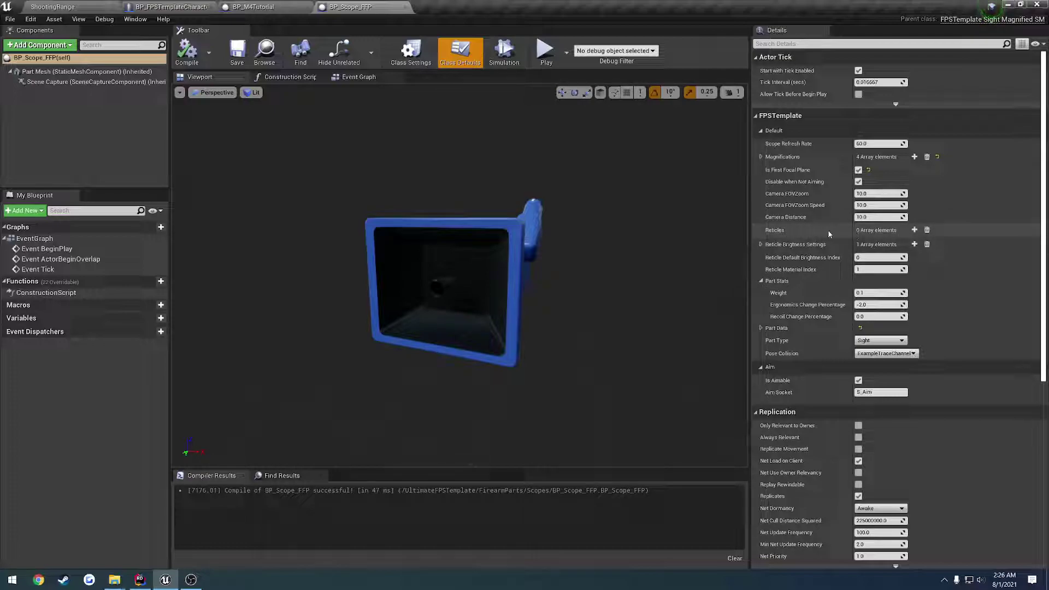
click(914, 229)
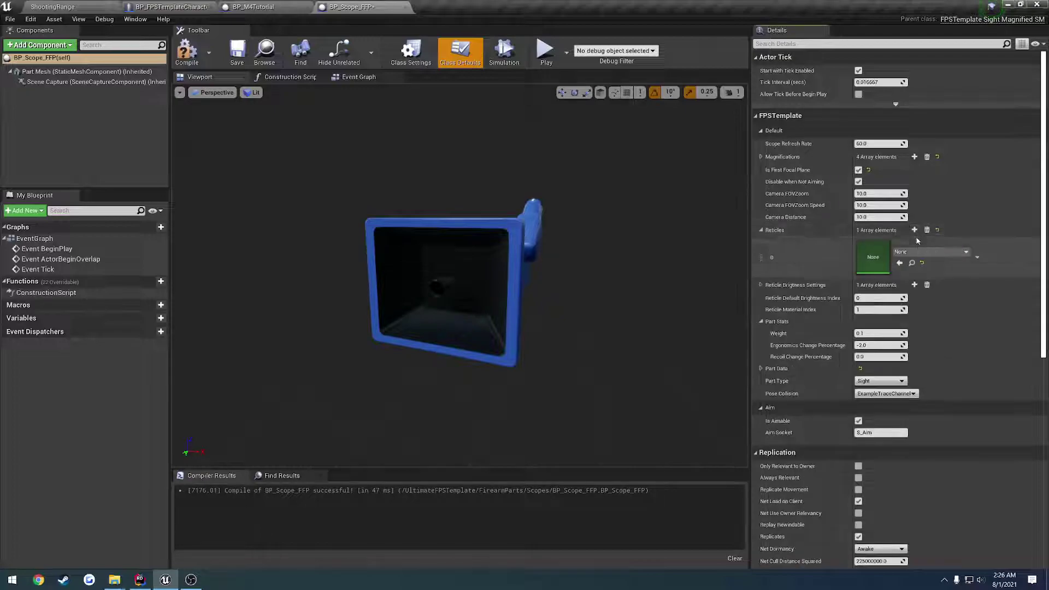
click(914, 230)
click(925, 253)
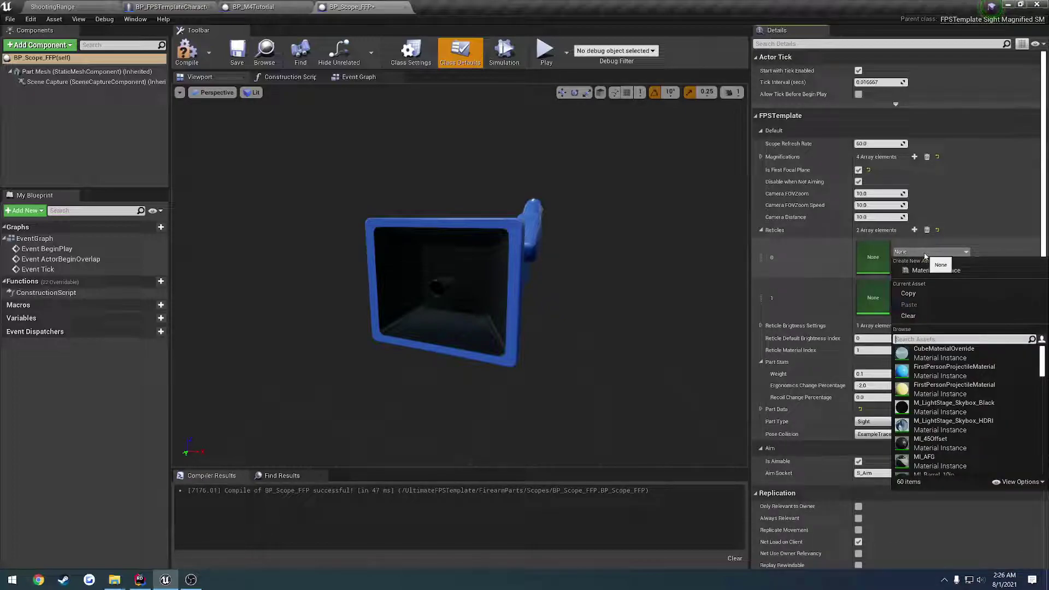
text(mild)
key(Down)
key(Return)
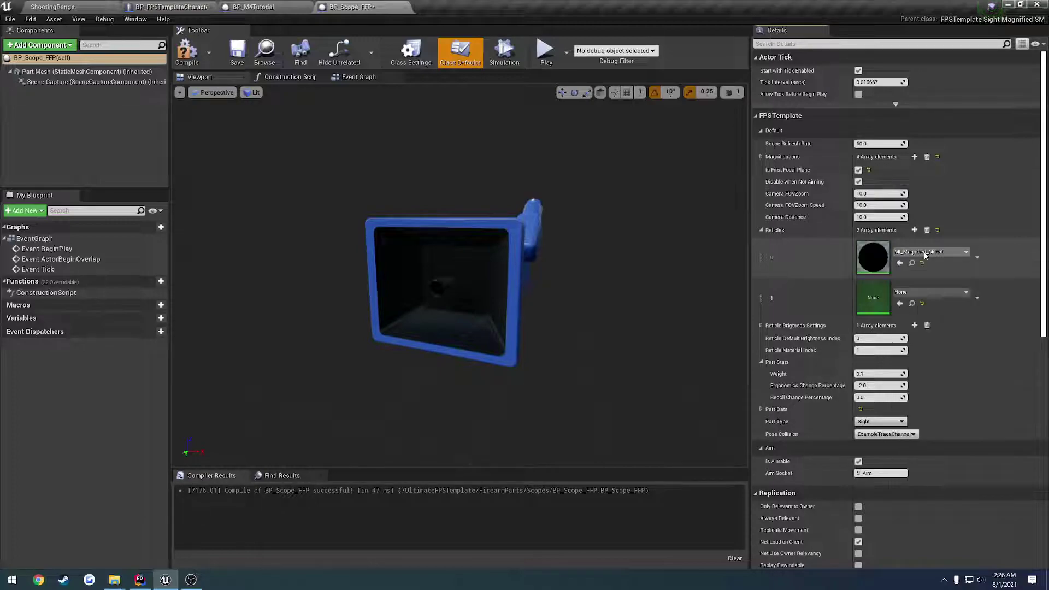
Assign MI_Magnified_MildotCenterIlluminated to the second Reticles entry, then compile and save the blueprint
click(925, 293)
text(mild)
key(Down)
key(Down)
key(Return)
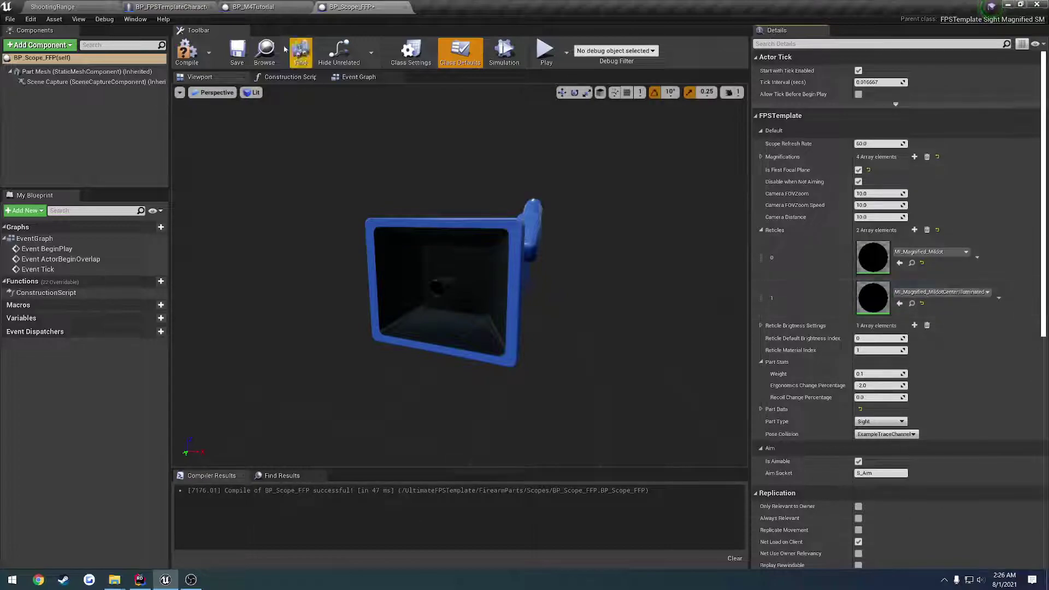
click(187, 52)
key(ctrl+s)
Play ShootingRange again, fit the first focal plane scope onto the rifle's scope mount, and close the customization screen
click(52, 6)
click(732, 41)
click(744, 318)
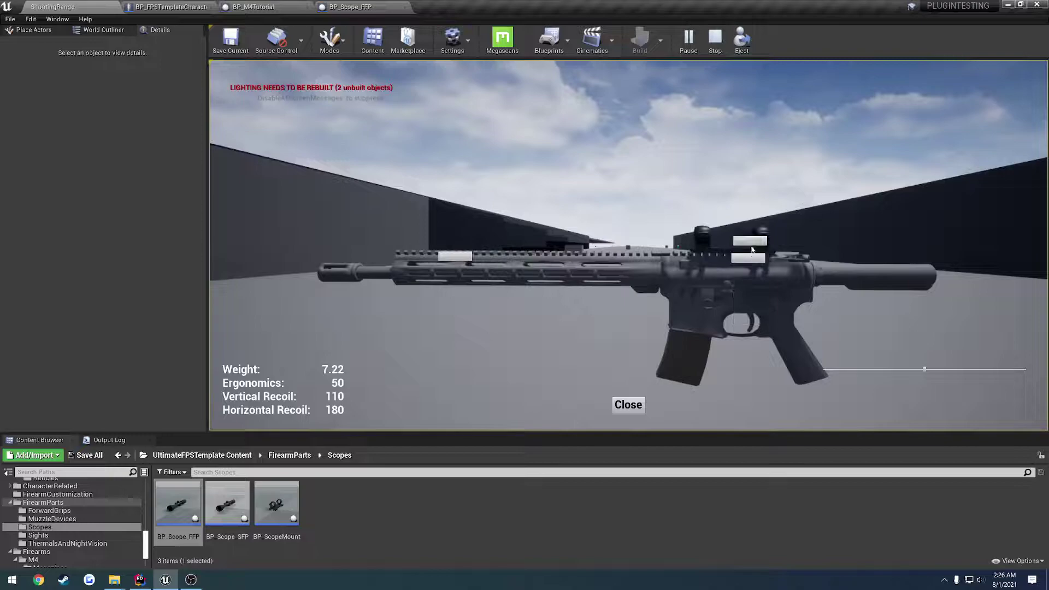
click(752, 244)
click(741, 363)
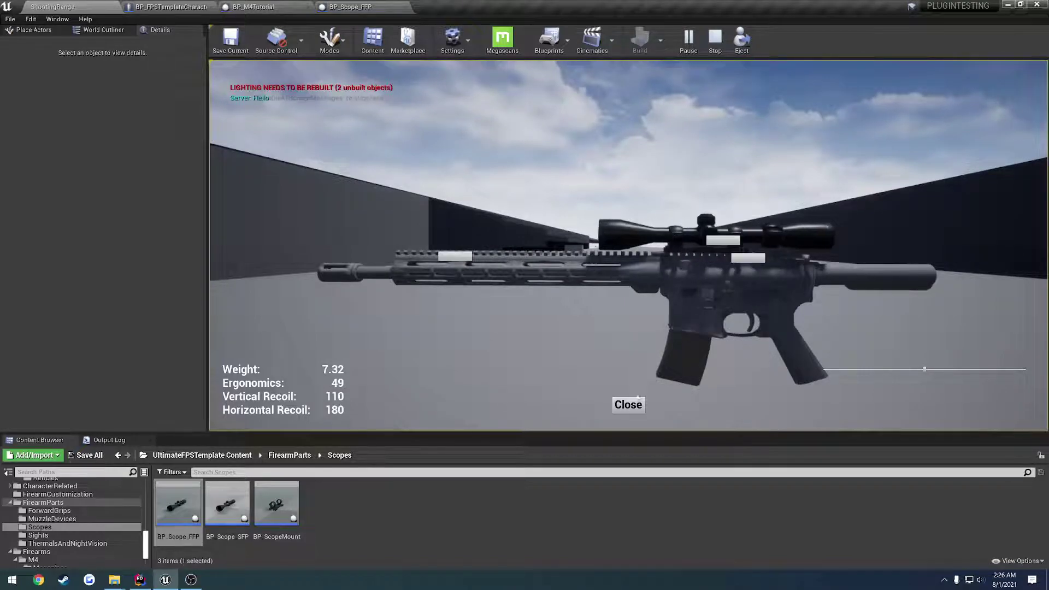
click(628, 404)
Aim through the scope, switch its reticle, and cycle the magnification up and down before ending the play session
right_click(628, 245)
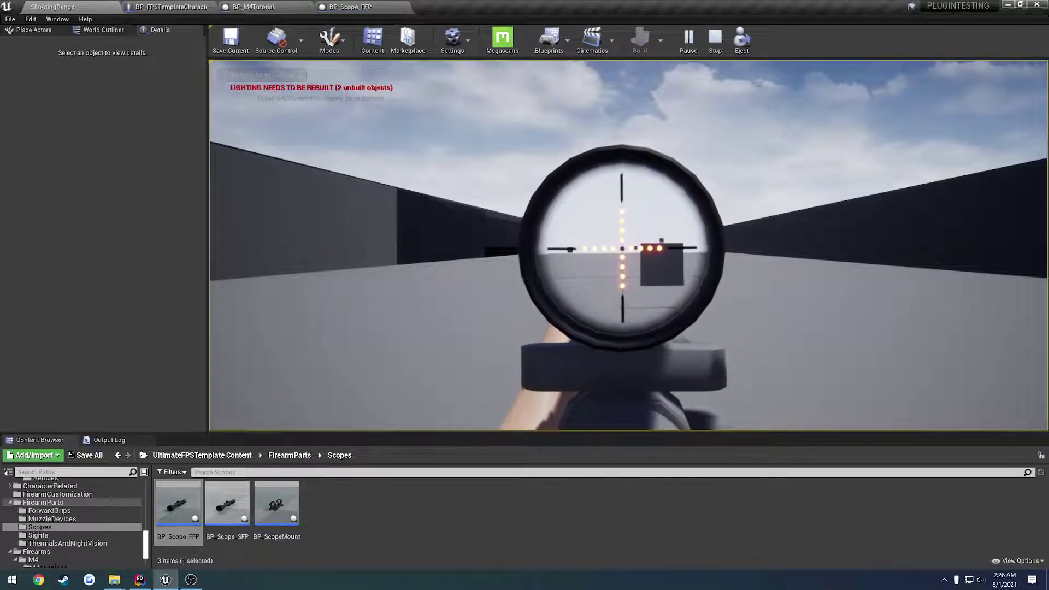
key(t)
scroll(635, 251, up, 5)
scroll(635, 251, down, 4)
scroll(624, 246, up, 5)
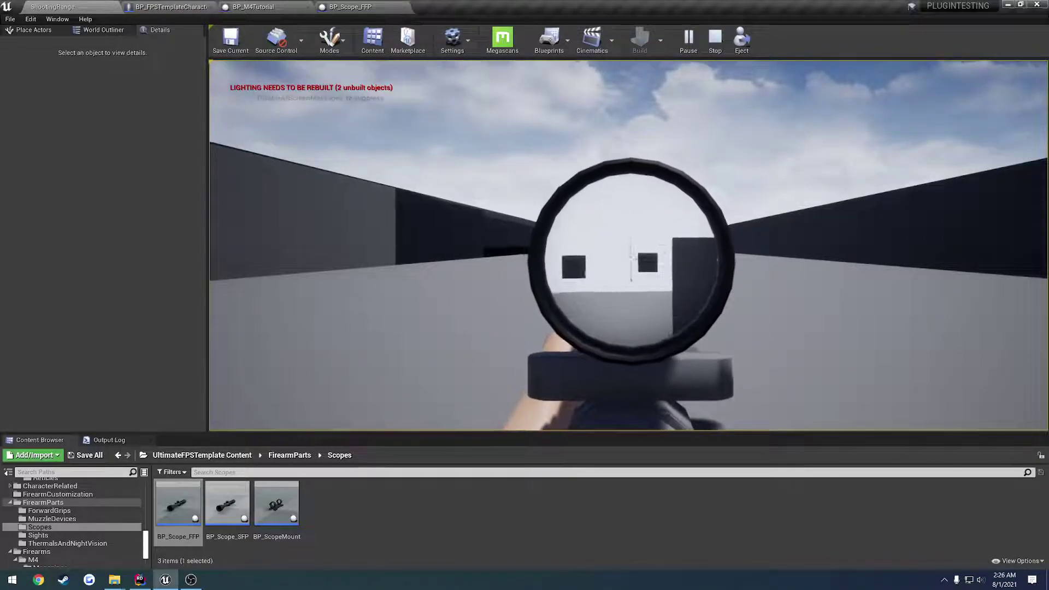
scroll(624, 247, down, 5)
scroll(625, 246, up, 3)
scroll(629, 245, down, 2)
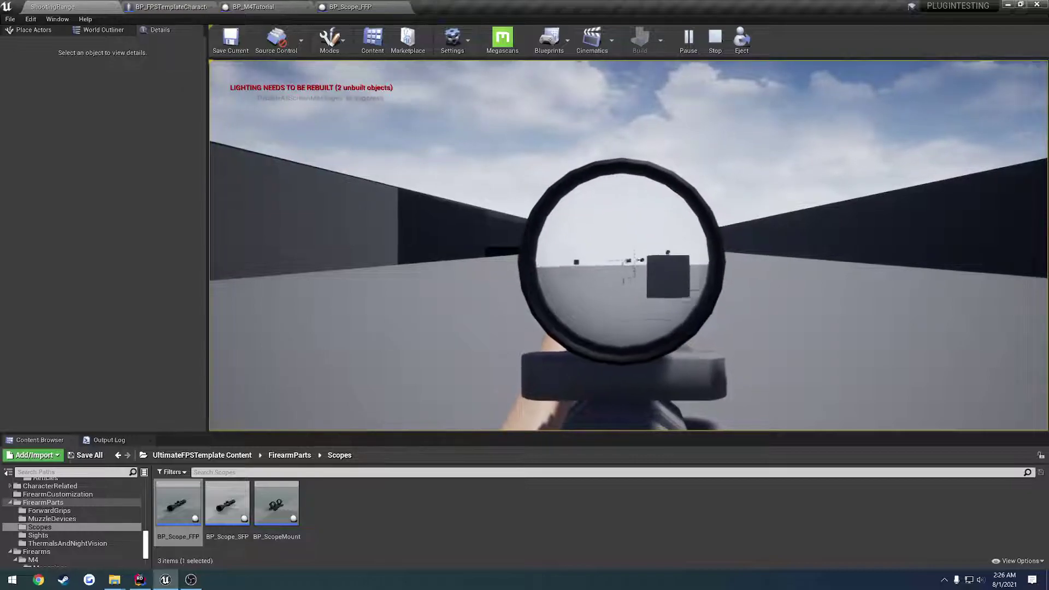
key(Escape)
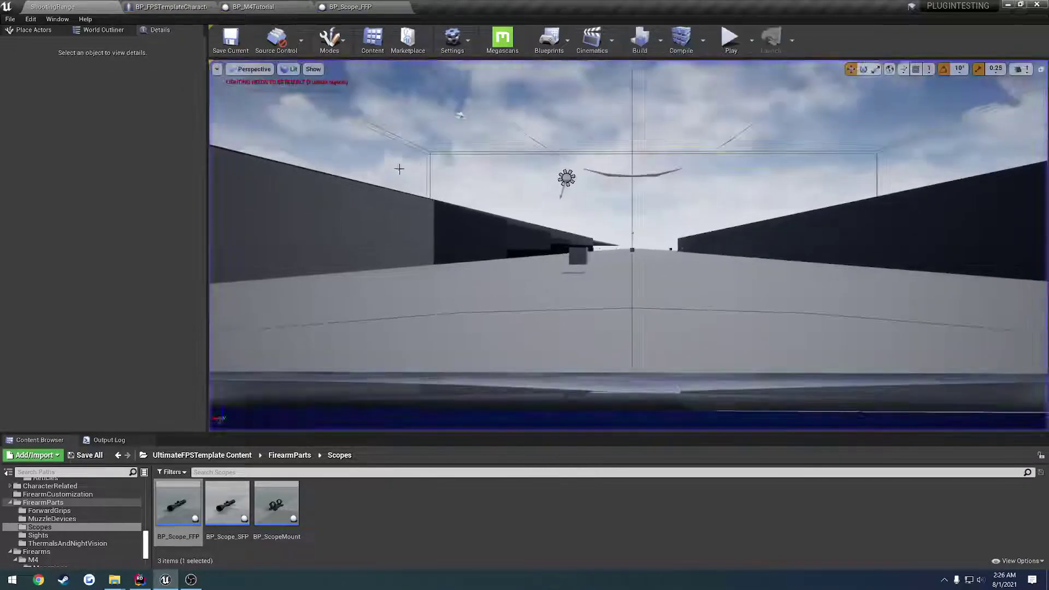
Remove all entries from BP_Scope_FFP's Reticles array, then compile and save the blueprint
click(350, 7)
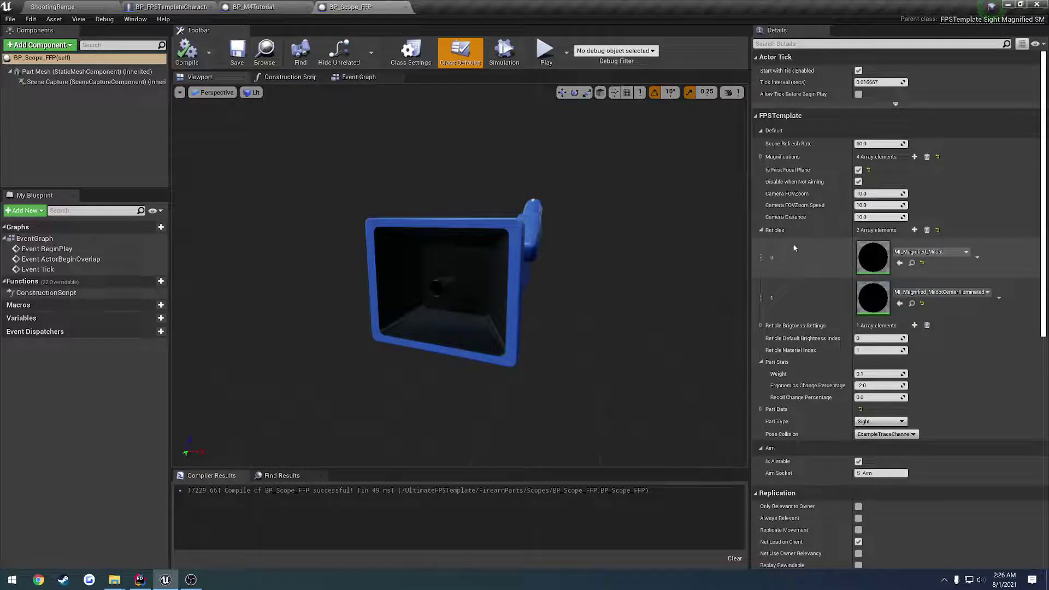
click(927, 230)
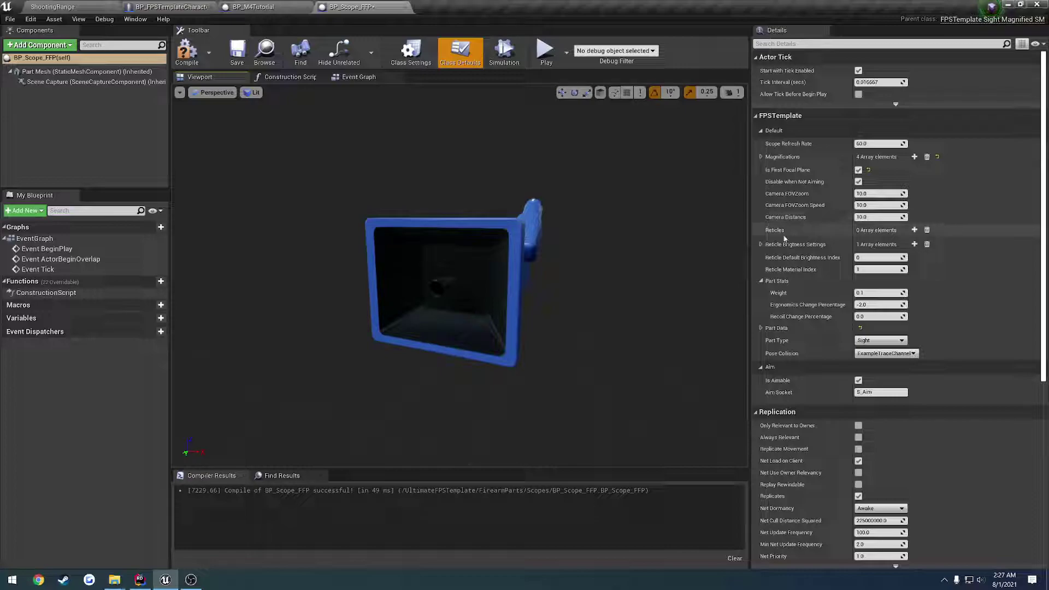
click(761, 245)
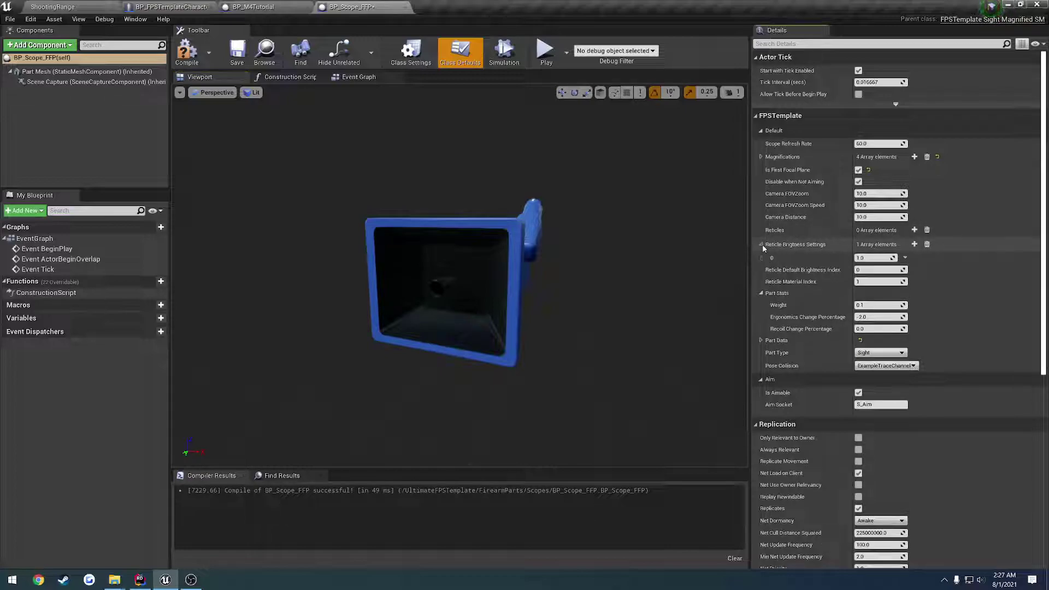
click(761, 245)
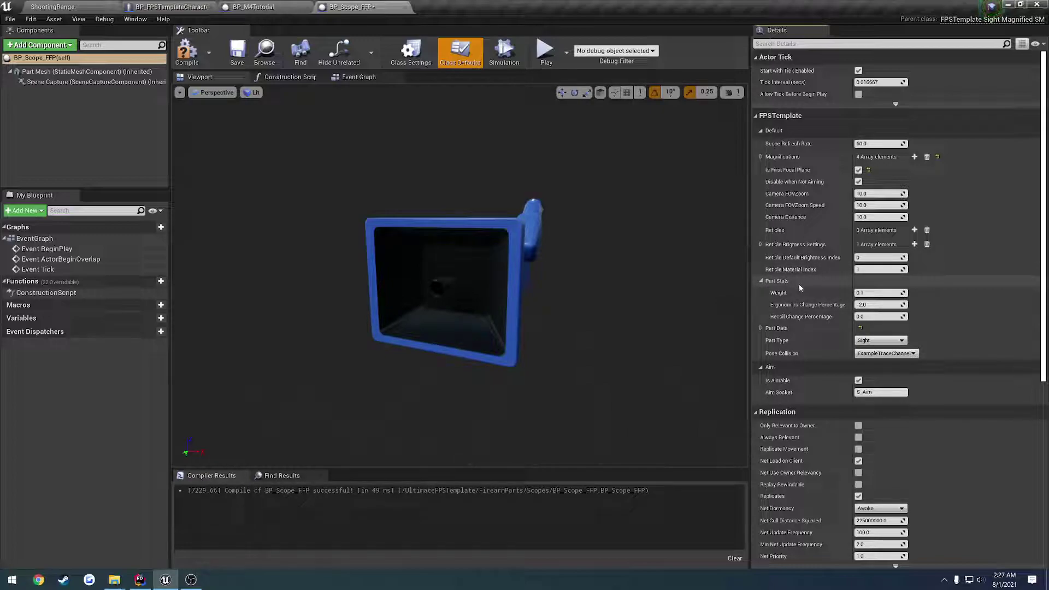
click(761, 328)
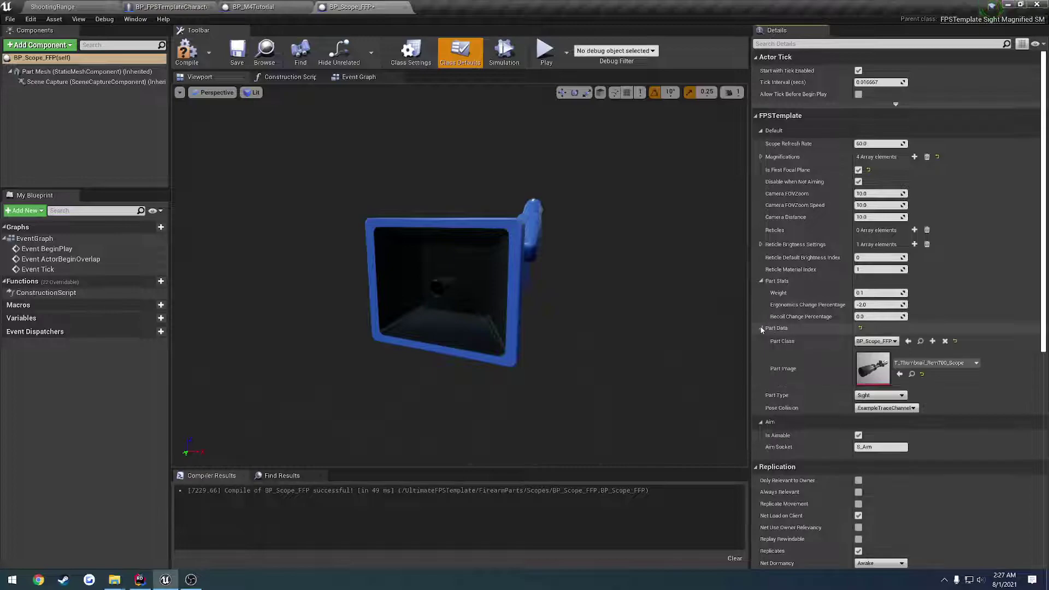
click(762, 328)
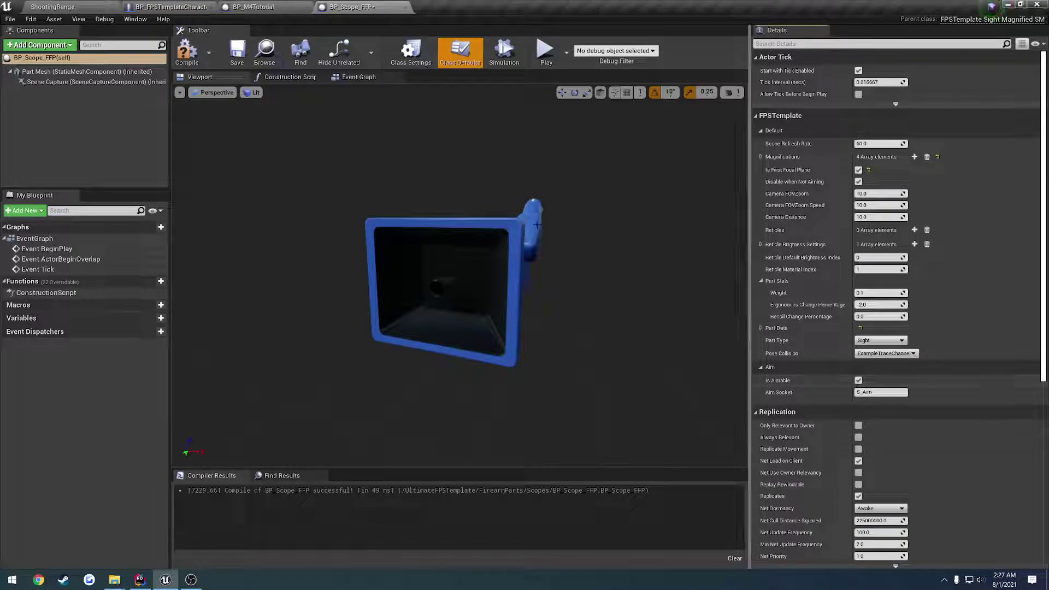
click(187, 53)
click(236, 53)
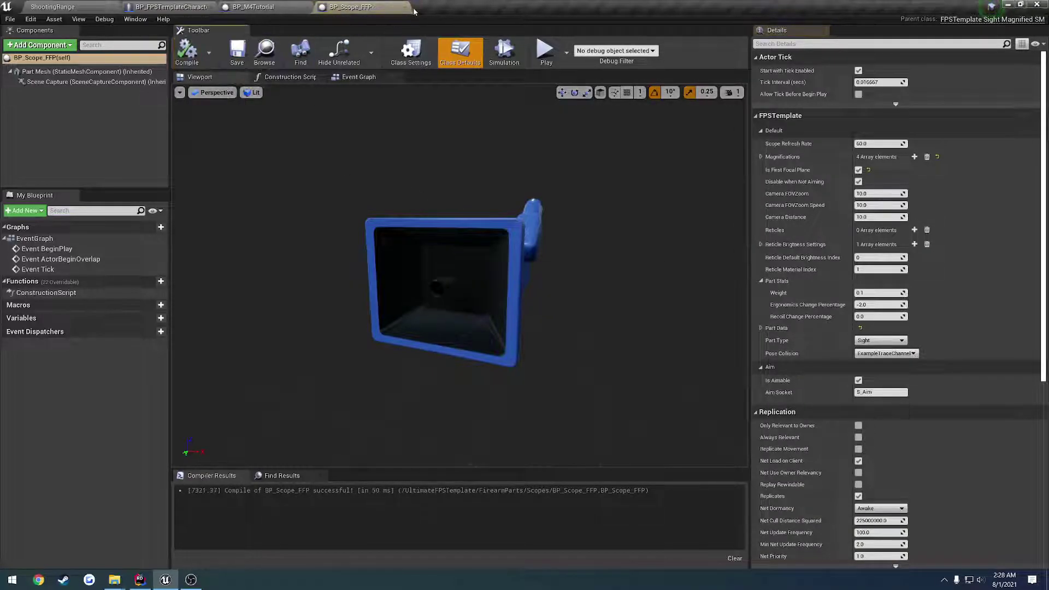
Close BP_Scope_FFP and open BP_Scope_SFP to examine its focal plane setting and Magnifications values
click(404, 8)
click(66, 6)
double_click(229, 500)
click(425, 78)
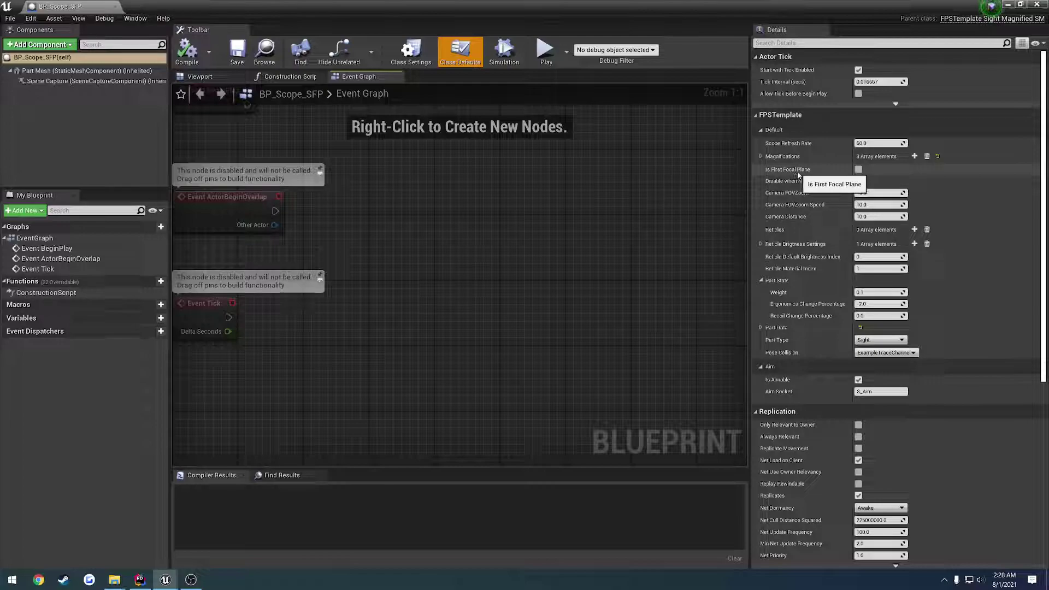
click(760, 157)
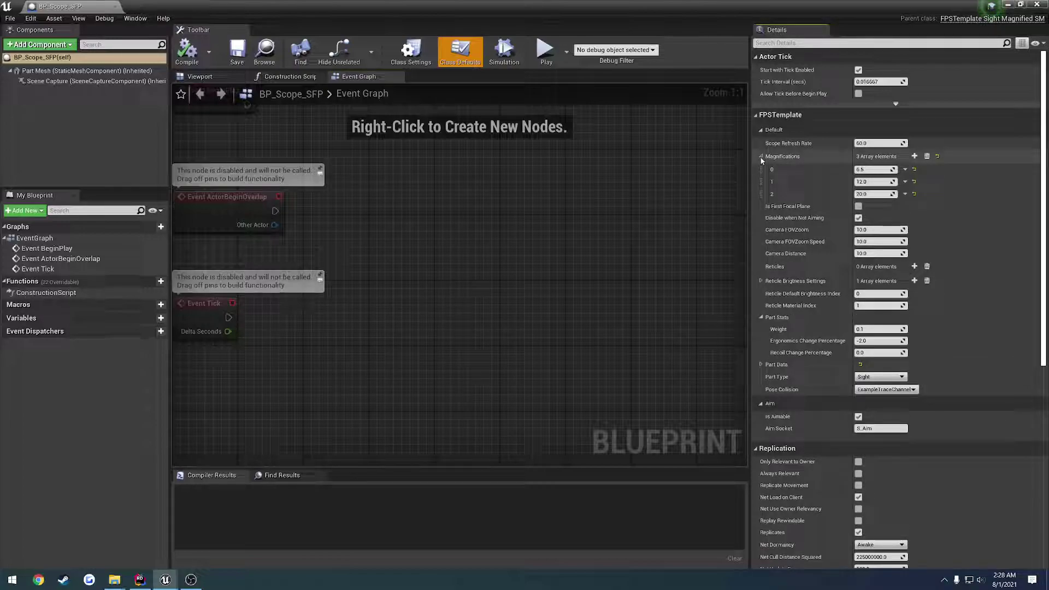
click(761, 157)
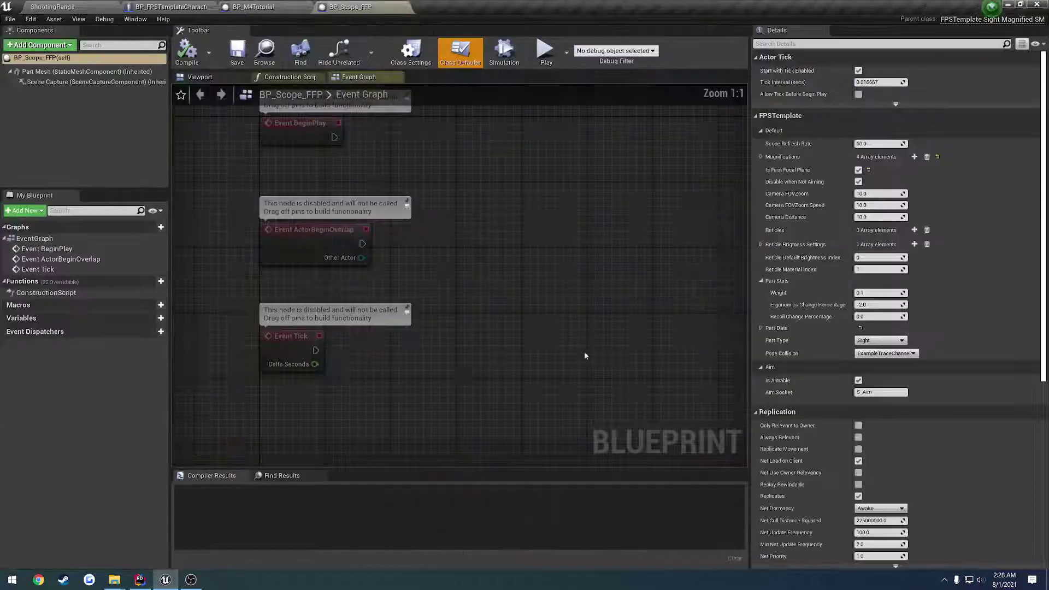
Set the first Magnifications value of BP_Scope_FFP to 1.0 and compile the blueprint
click(761, 157)
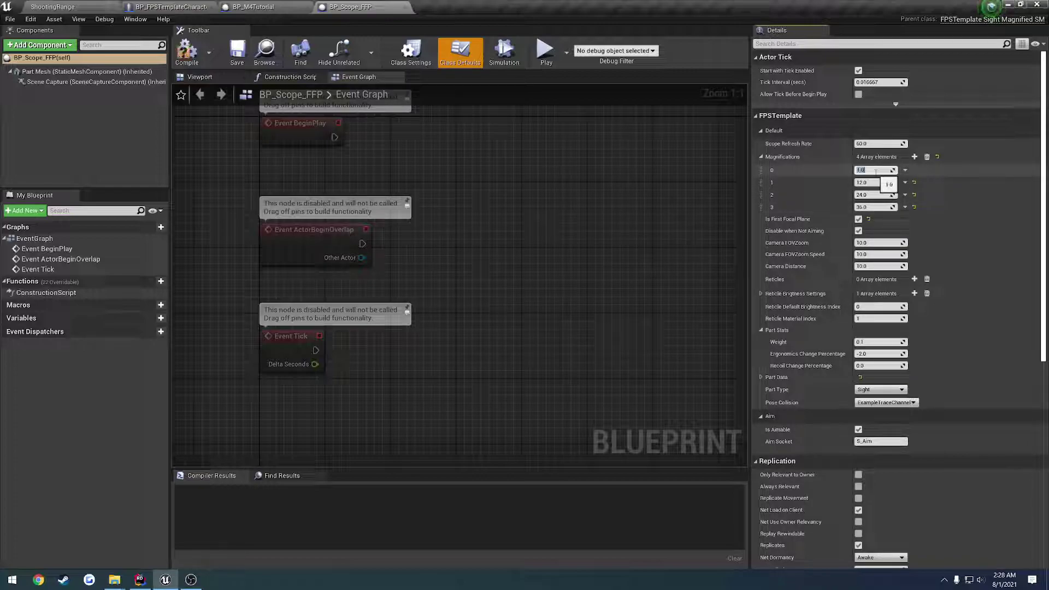
click(199, 59)
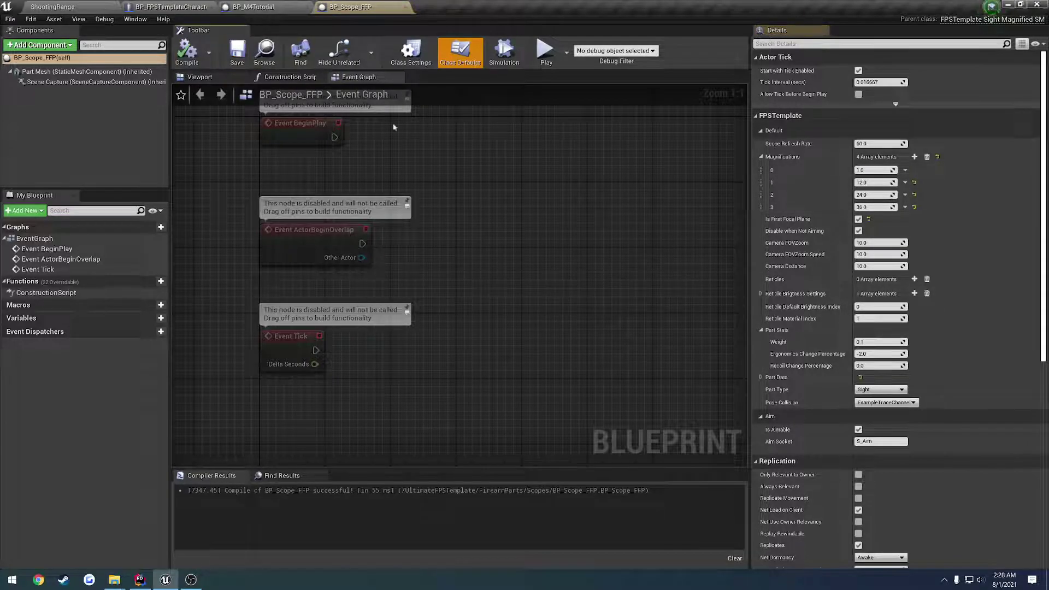
Play ShootingRange, fit the rifle with the scope mount and first focal plane scope, and aim through it at the lowest magnification
click(52, 6)
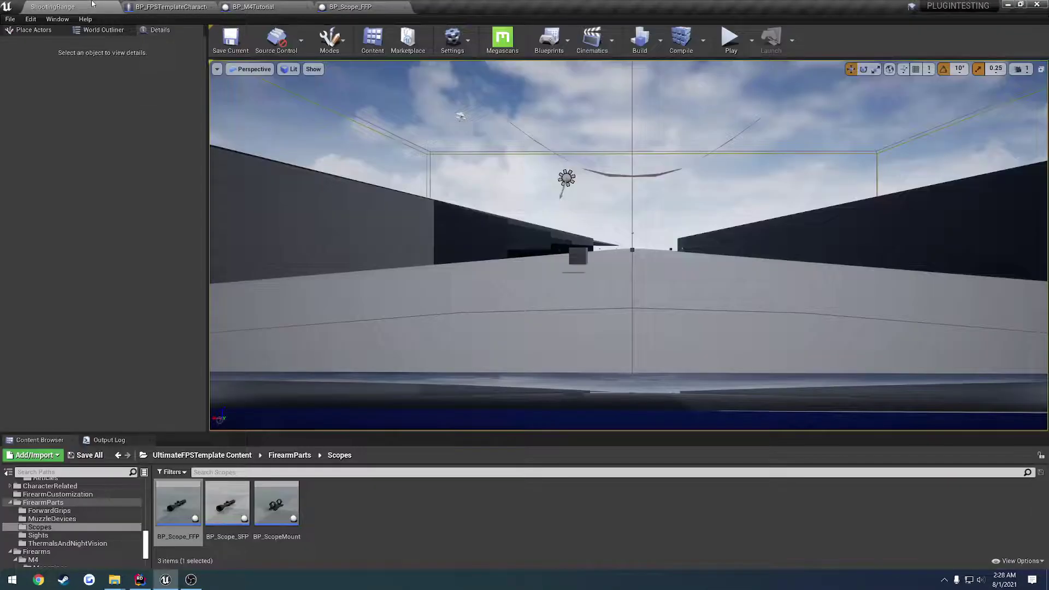
click(734, 38)
key(Tab)
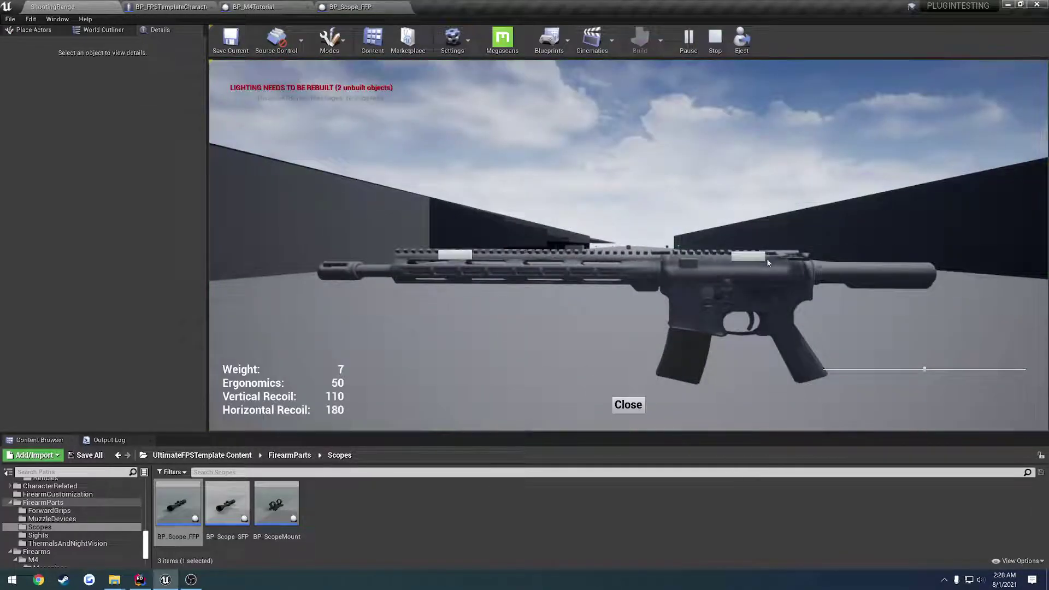
click(757, 257)
click(751, 305)
click(753, 241)
click(751, 290)
click(629, 404)
right_click(629, 405)
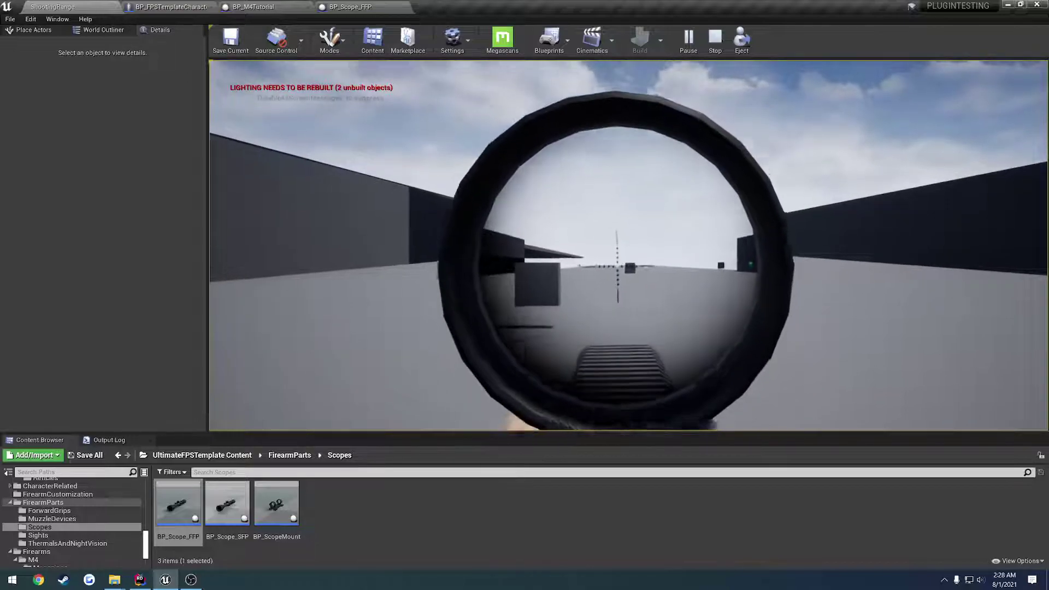
Cycle the first focal plane scope up and down through its magnification levels while aiming, and end the play session
scroll(618, 265, up, 3)
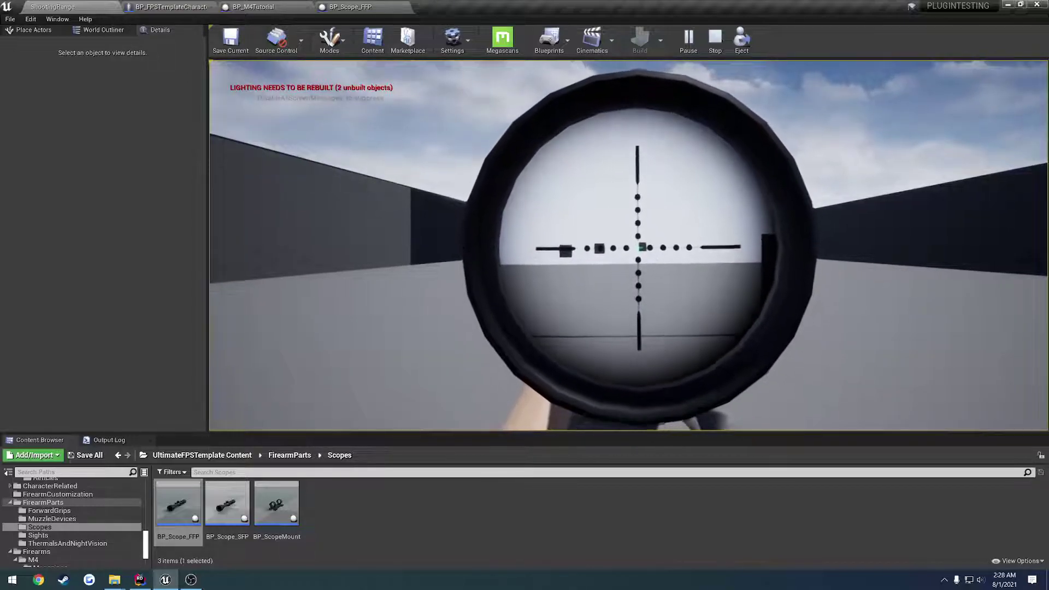
scroll(638, 247, down, 3)
scroll(638, 247, up, 6)
scroll(638, 247, down, 3)
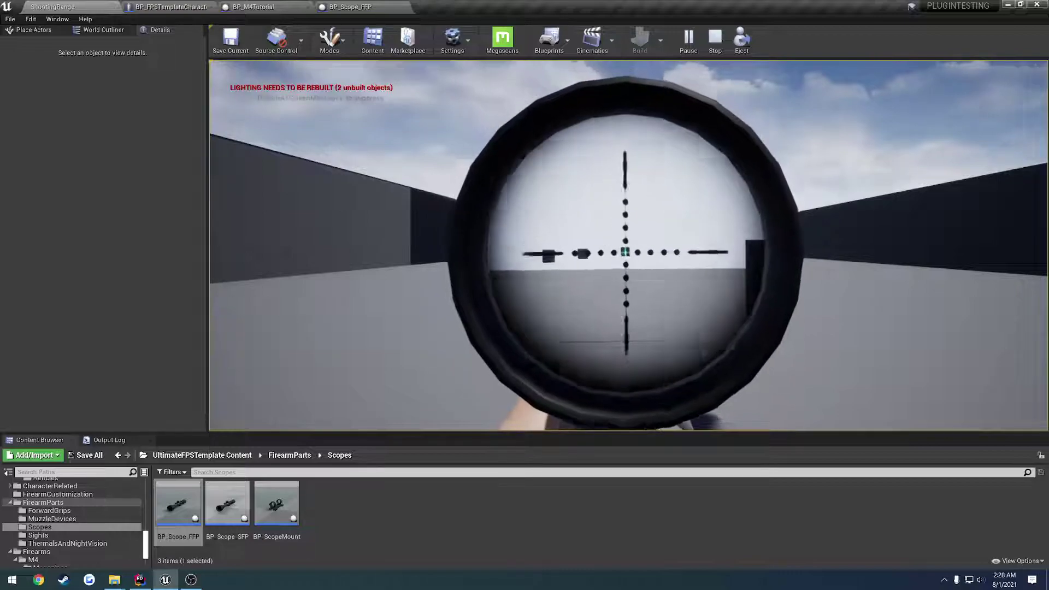
key(Escape)
Set the first Magnifications value of BP_Scope_FFP to 6.5 and compile the blueprint
click(340, 7)
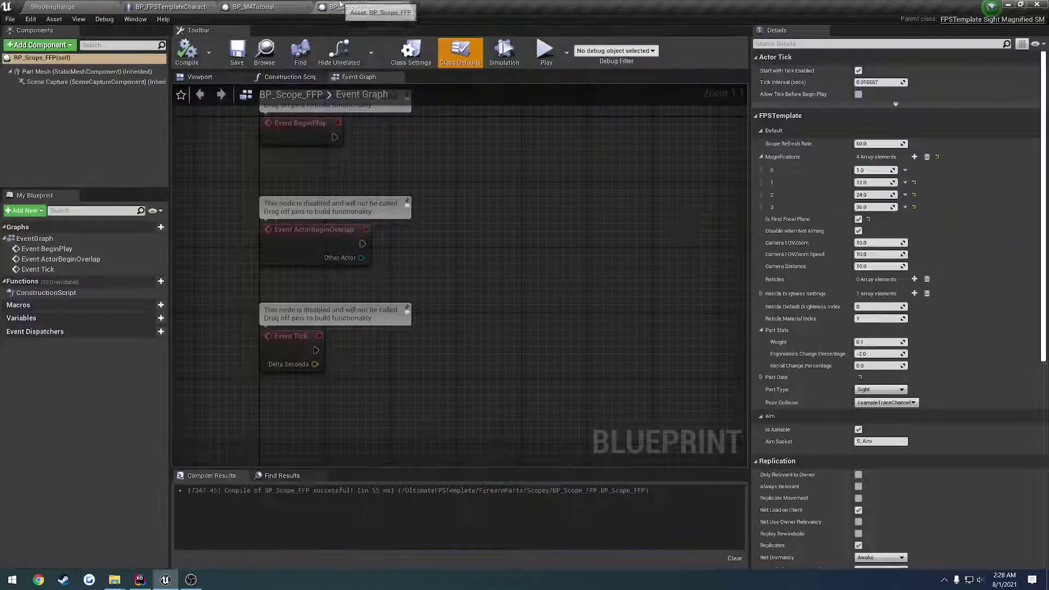
click(877, 171)
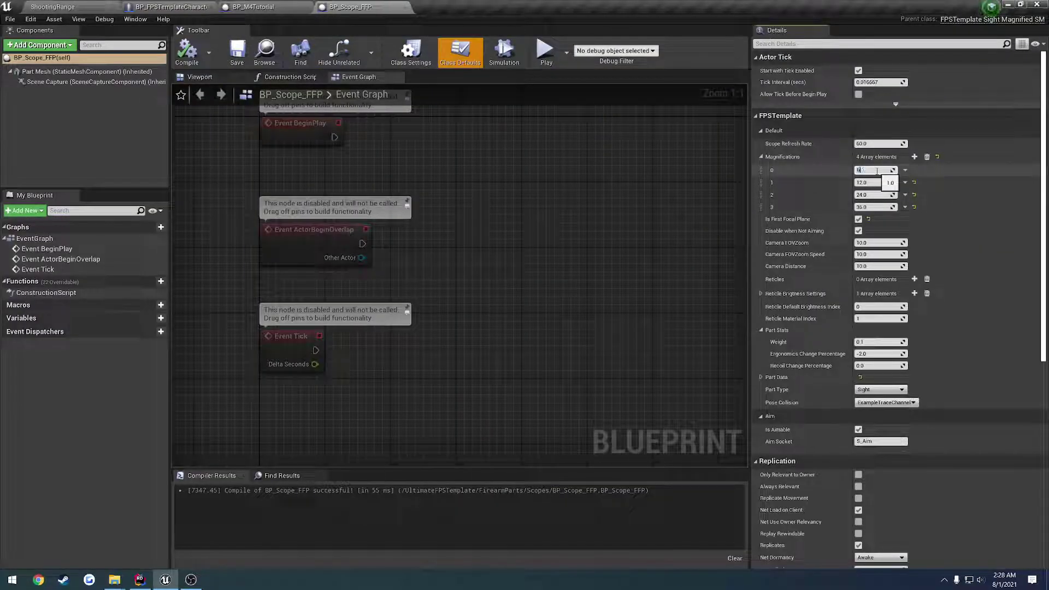
text(6.5)
key(Return)
click(187, 52)
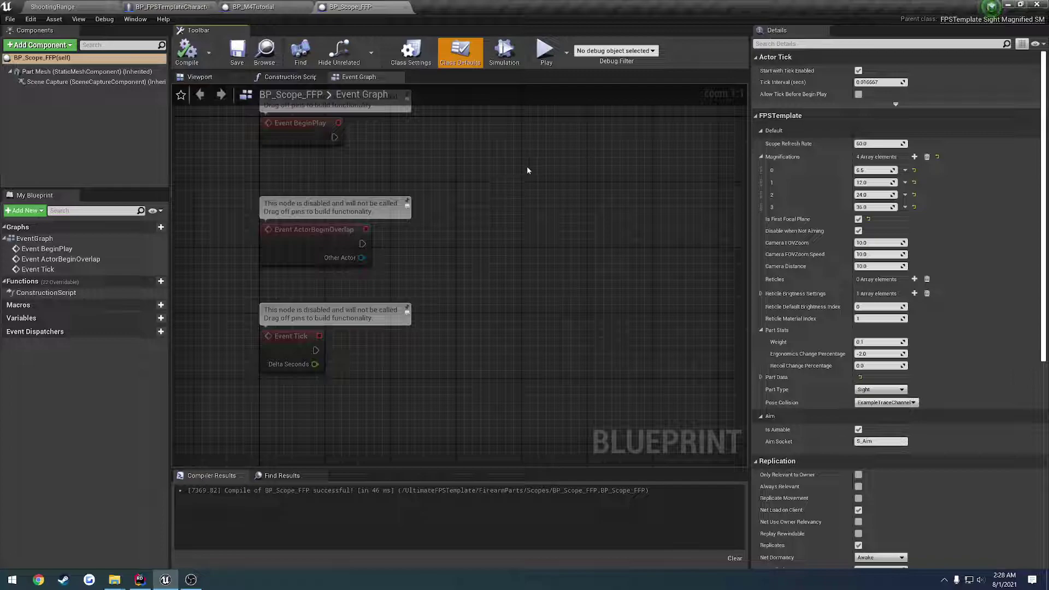
Find the Part Mesh's Element 1 material in the content folders, open MI_Magnified_MildotCenterIlluminated and dock it in the main editor window
click(71, 72)
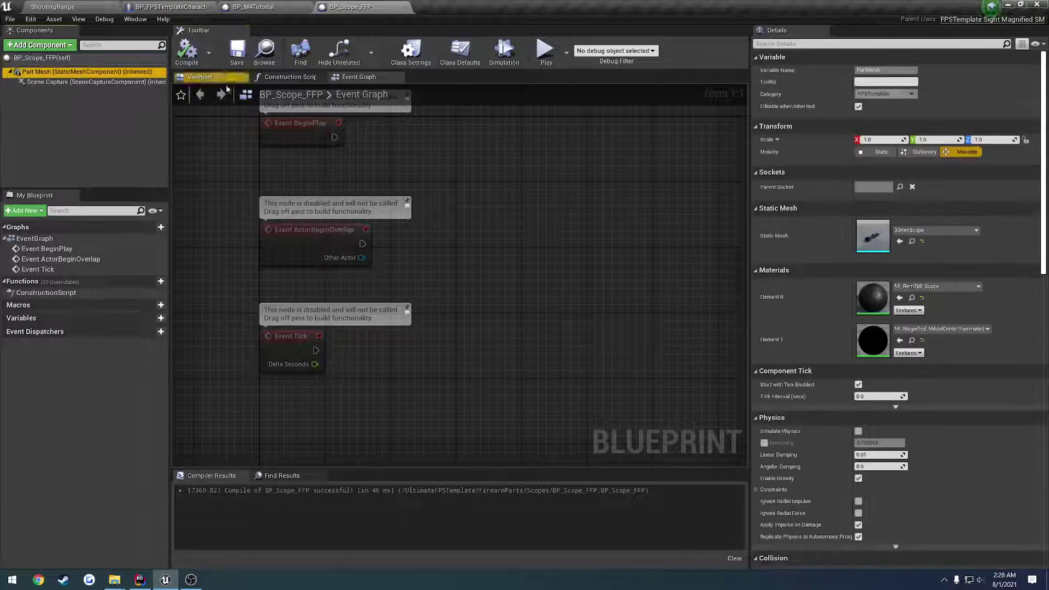
click(911, 340)
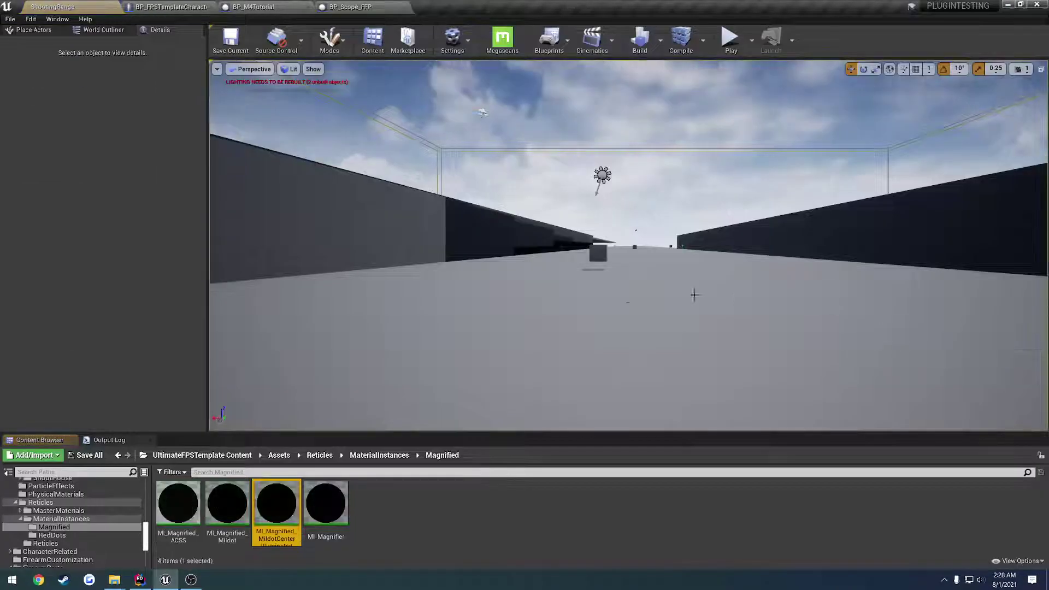
double_click(285, 510)
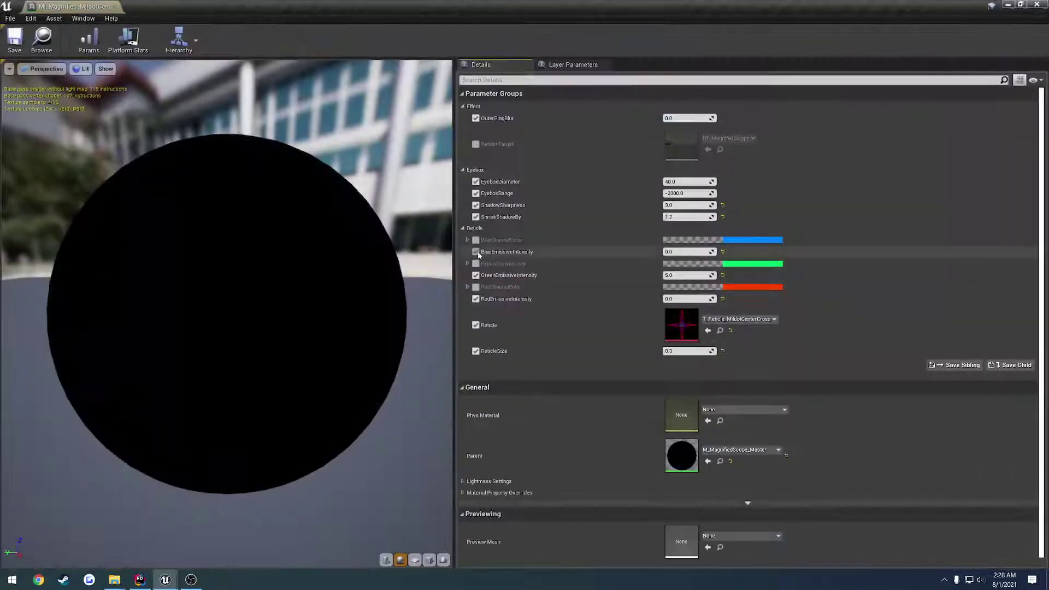
drag(49, 10, 170, 7)
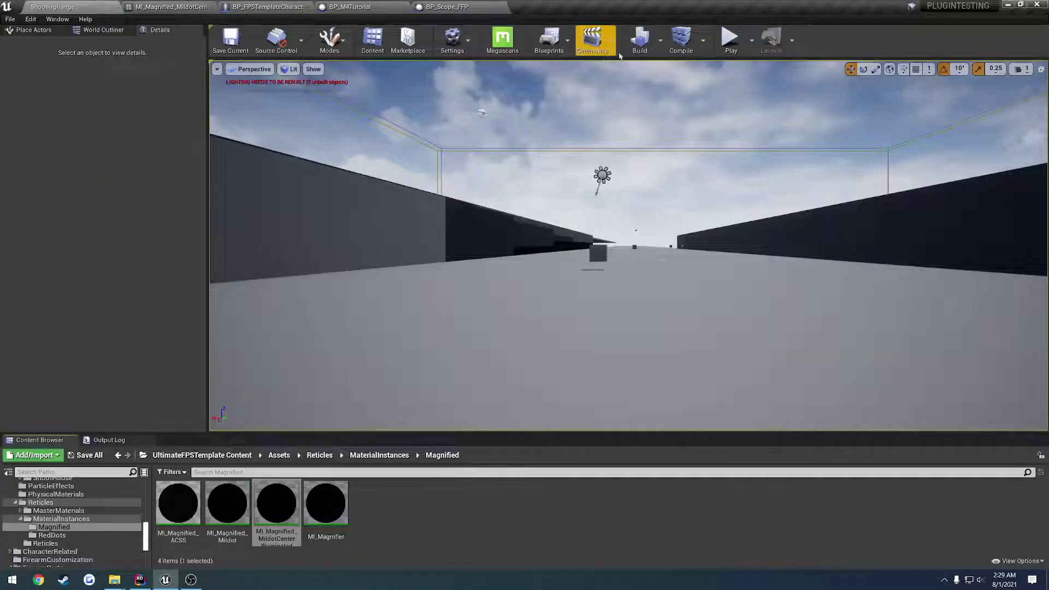
Play ShootingRange, mount the first focal plane scope on the rifle, aim through it at increasing magnification and stop playing
click(731, 38)
key(Tab)
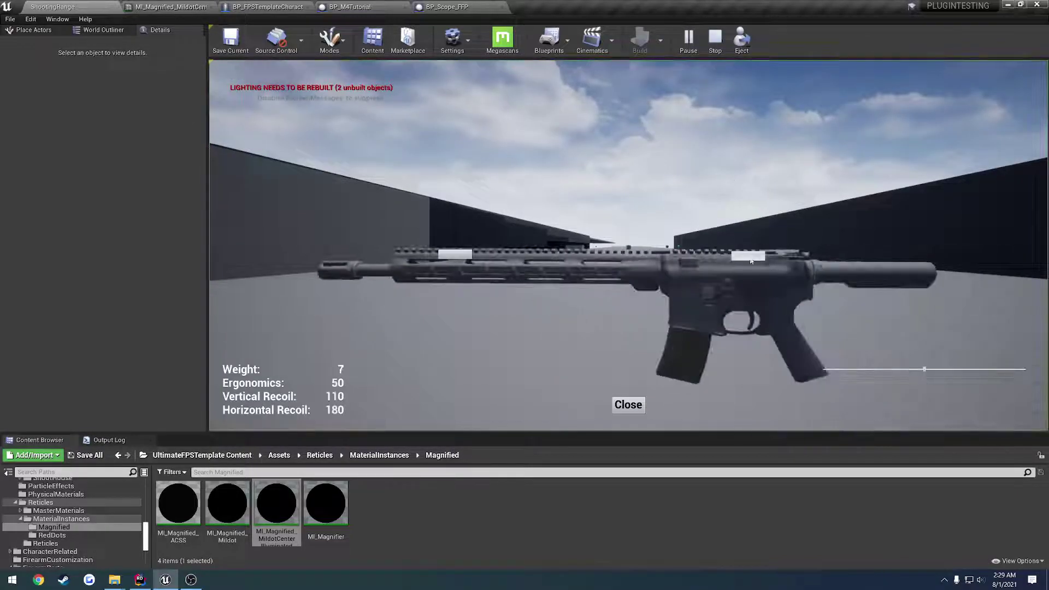
click(755, 256)
click(757, 311)
click(755, 242)
click(755, 371)
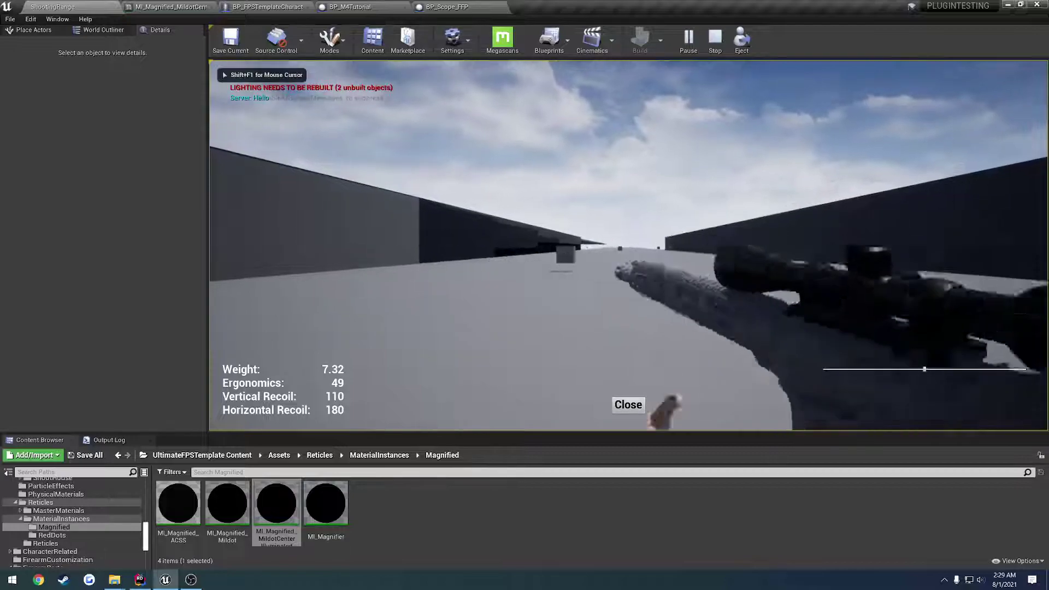
key(Escape)
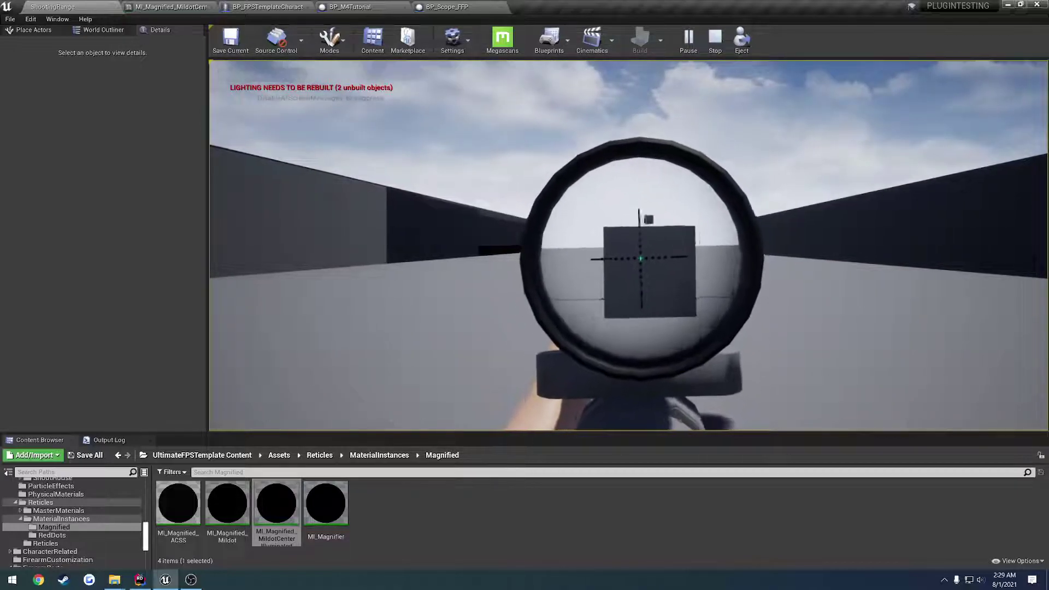
scroll(634, 265, up, 2)
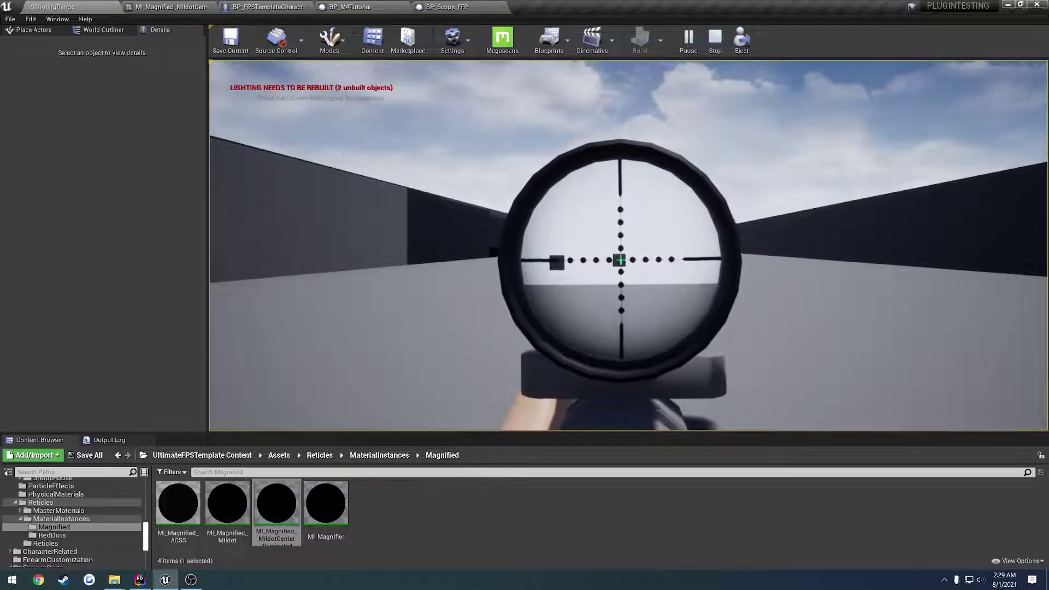
key(Escape)
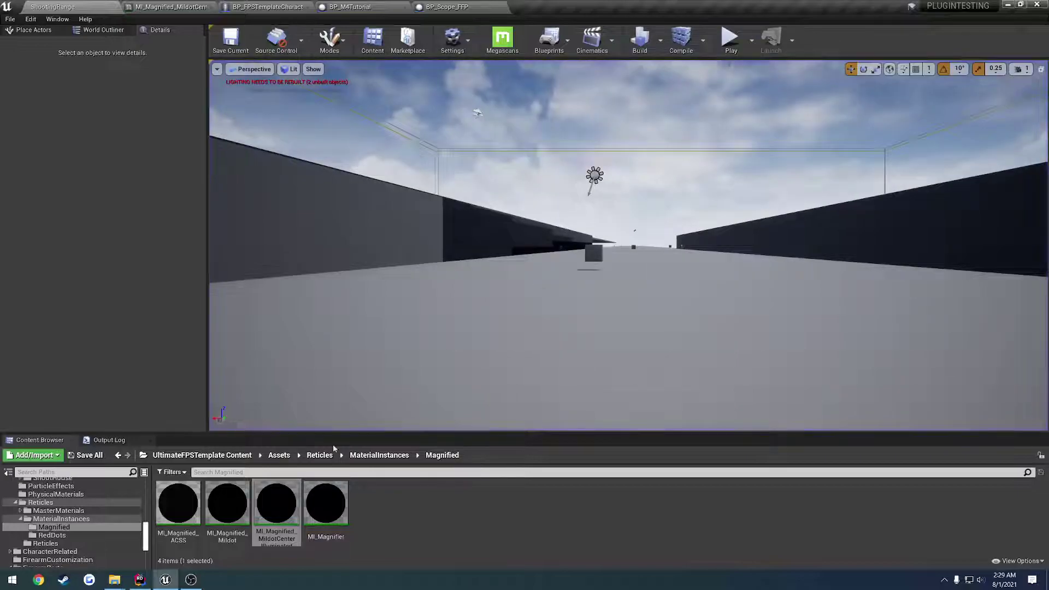
Browse the UltimateFPSTemplate content to the Scope folder inside Assets, FirearmParts and Sights
click(202, 455)
double_click(178, 502)
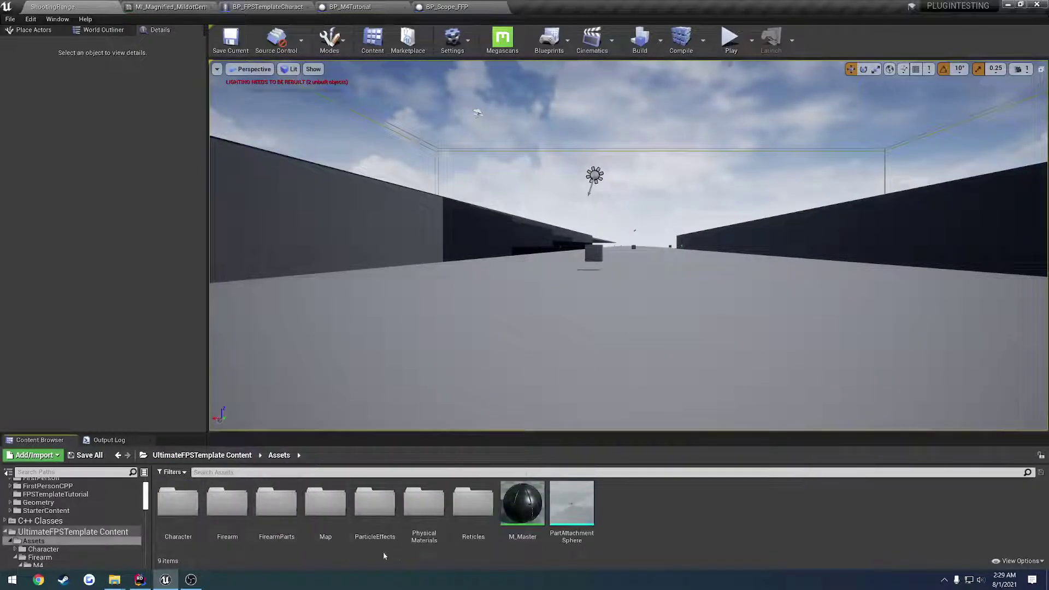
double_click(461, 514)
key(alt+Left)
click(289, 512)
double_click(288, 513)
double_click(509, 538)
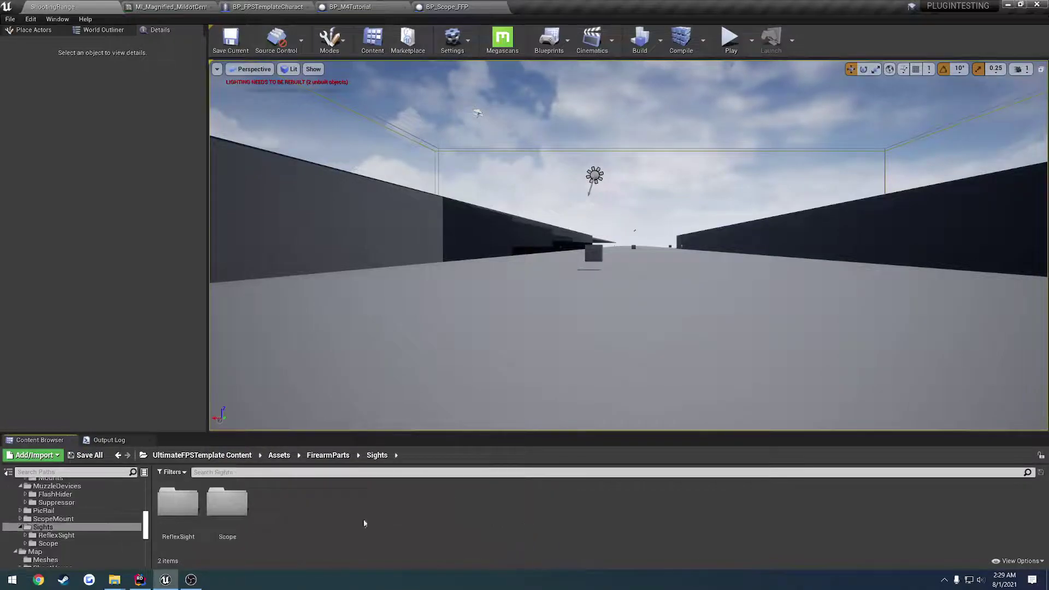
double_click(228, 503)
Place the 30mmScope mesh in the ShootingRange level and line up the view to look straight through its eyepiece
click(231, 507)
drag(232, 507, 632, 236)
key(w)
right_drag(632, 236, 636, 264)
key(a)
key(q)
drag(636, 264, 636, 225)
key(e)
right_drag(635, 235, 639, 241)
key(w)
key(w)
right_drag(715, 260, 709, 259)
key(d)
right_drag(785, 249, 571, 249)
click(785, 249)
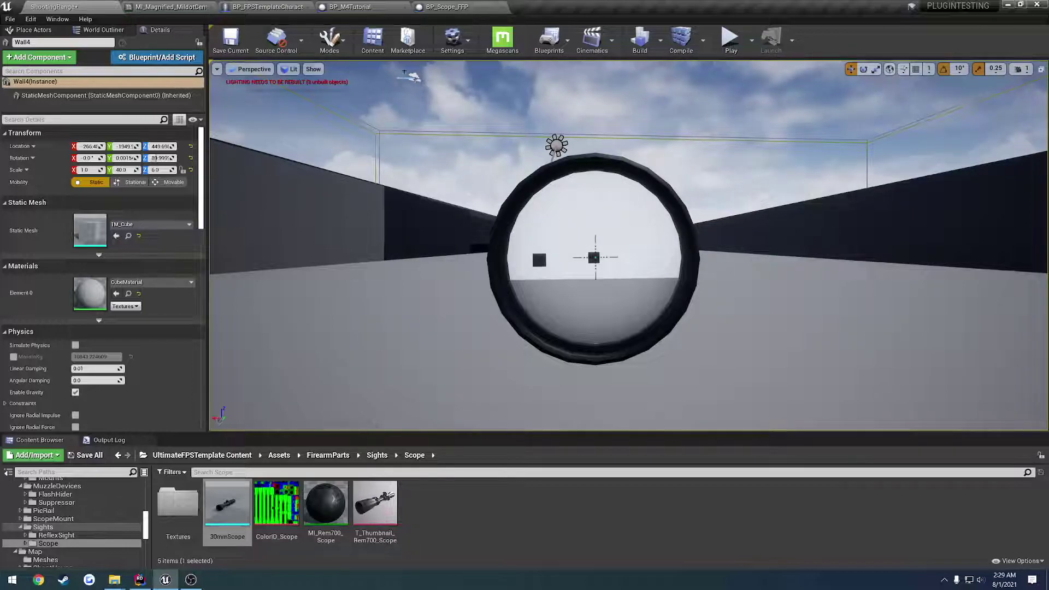
Undock the MI_Magnified_MildotCenterIlluminated editor and arrange it as a tall window beside the scope view
drag(170, 7, 224, 93)
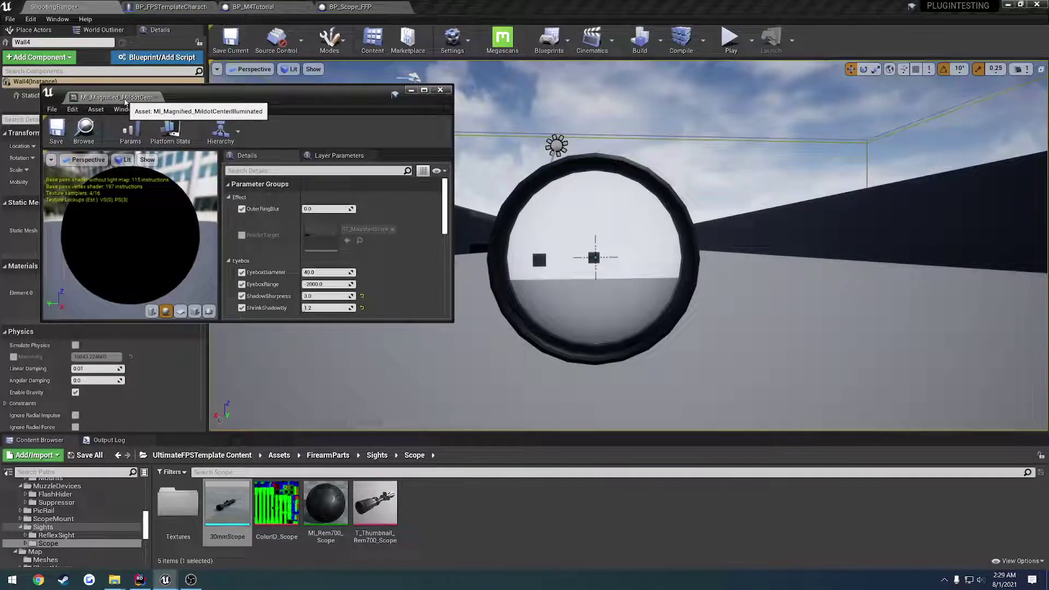
drag(125, 102, 112, 244)
drag(268, 239, 279, 3)
Try different OuterRingBlur amounts on the material instance and leave it at about 0.31
drag(288, 118, 339, 125)
click(369, 126)
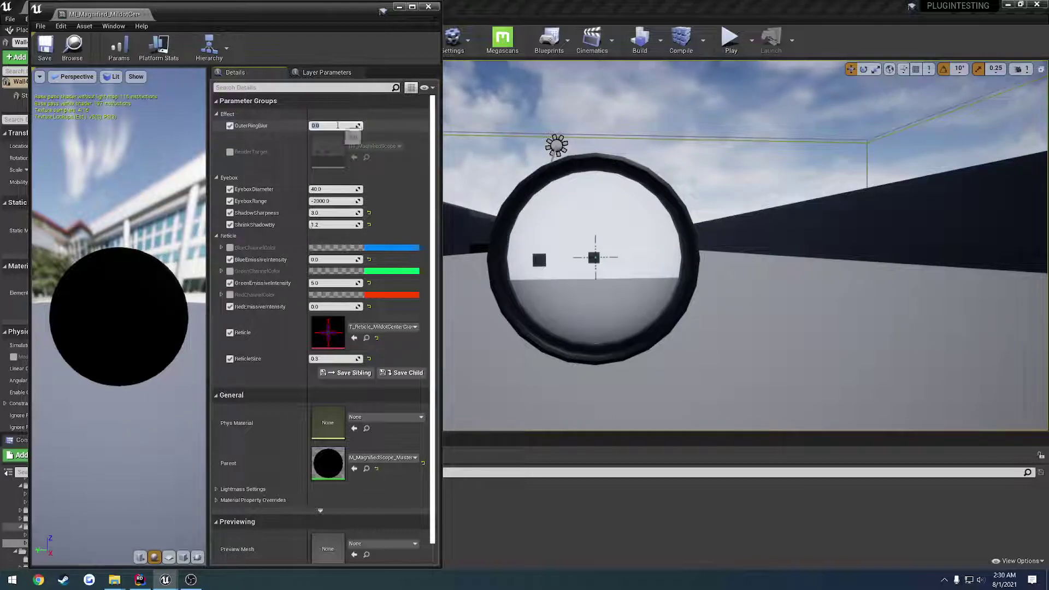
drag(338, 125, 354, 125)
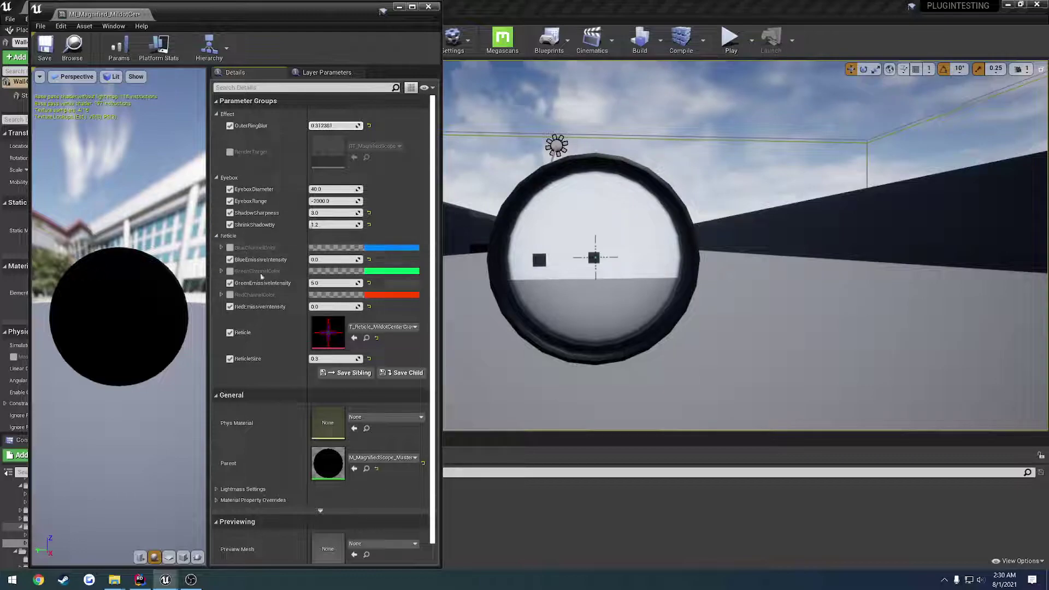
Enable the GreenChannelColor, RedChannelColor and BlueChannelColor parameter overrides on the material instance
click(230, 271)
click(230, 294)
click(230, 247)
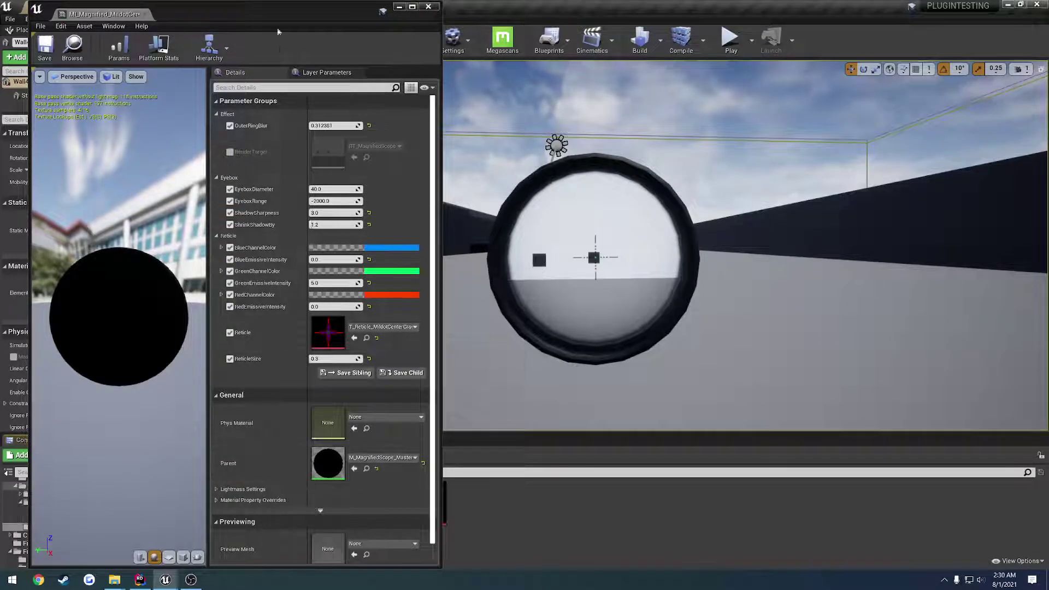
Examine the channel colours in the T_Reticle_MildotCenterCross texture, close it, and put the material instance window back beside the scope view
drag(261, 16, 620, 110)
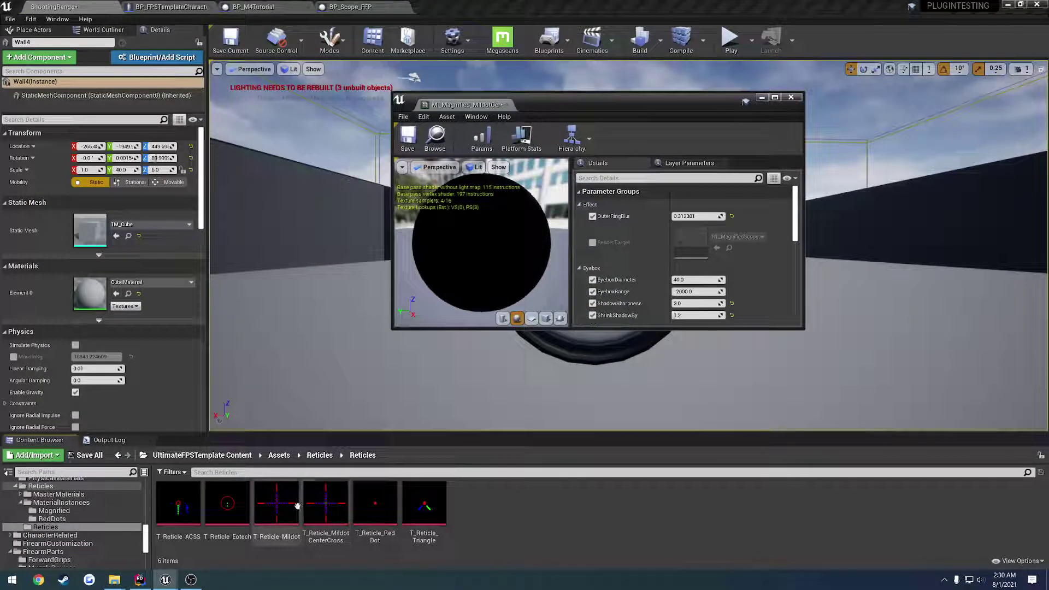
double_click(337, 494)
double_click(617, 101)
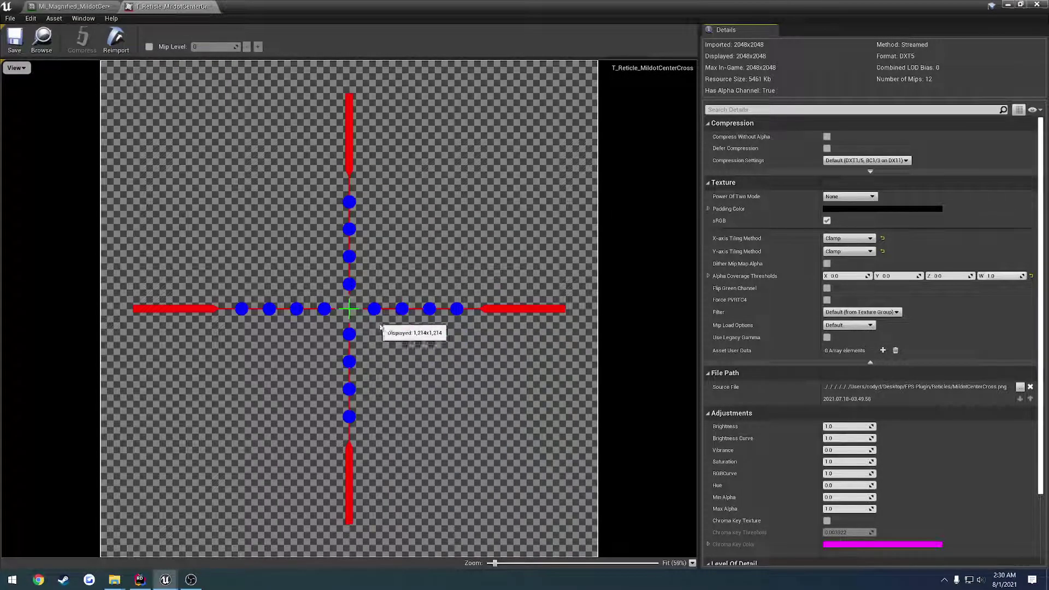
click(212, 7)
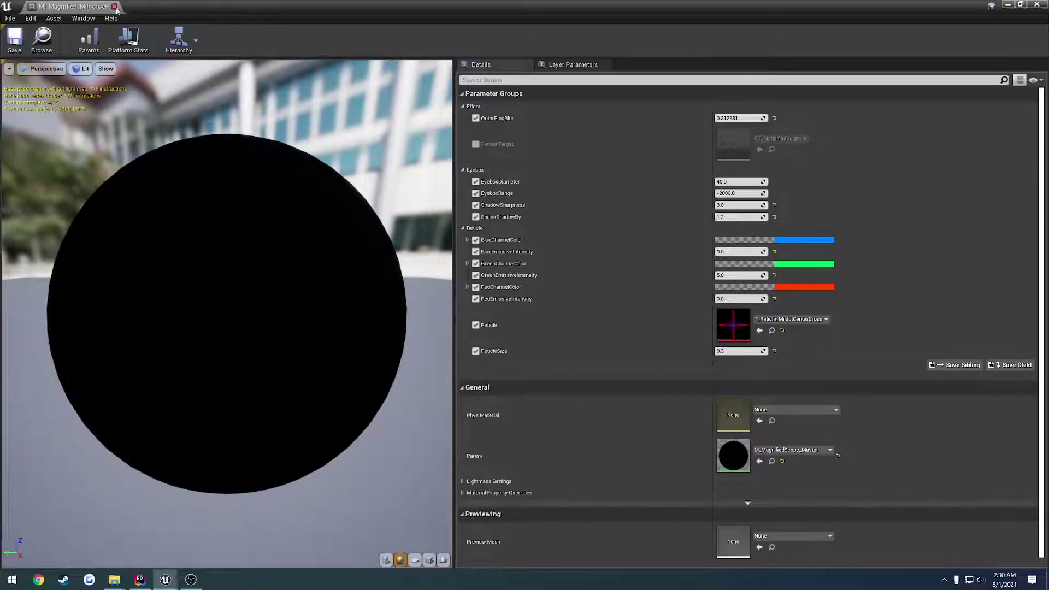
drag(148, 6, 196, 70)
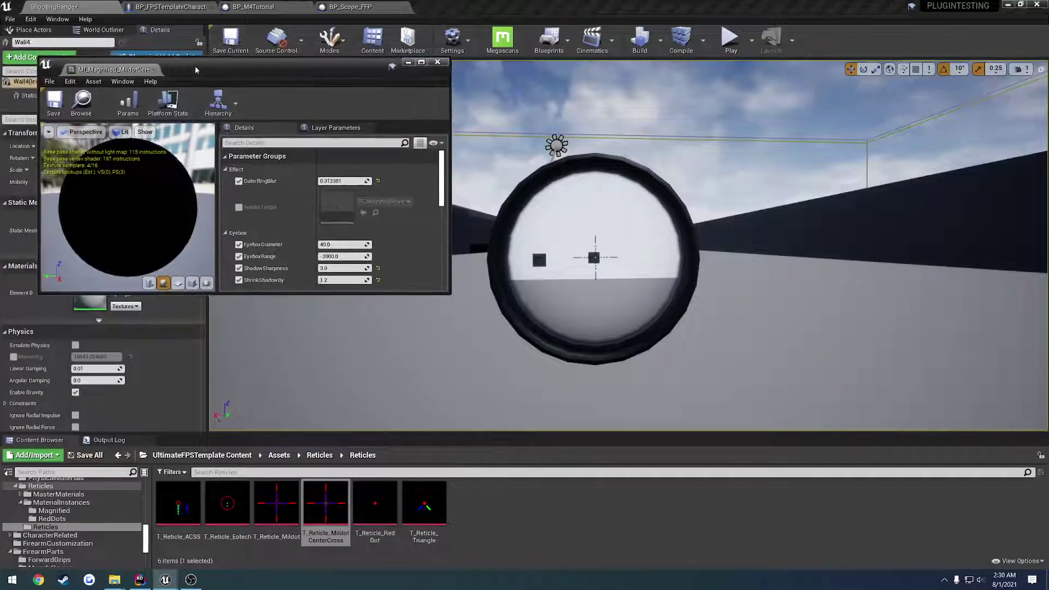
double_click(261, 57)
View the BlueChannelColor setting in the color picker and close it without changing the colour
click(391, 249)
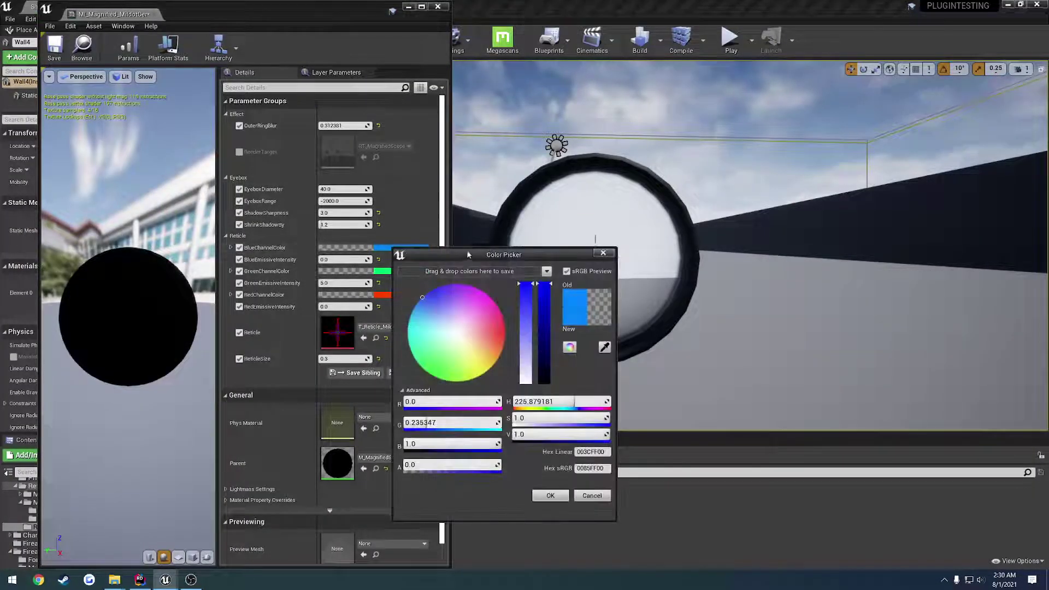
drag(510, 260, 405, 270)
click(499, 265)
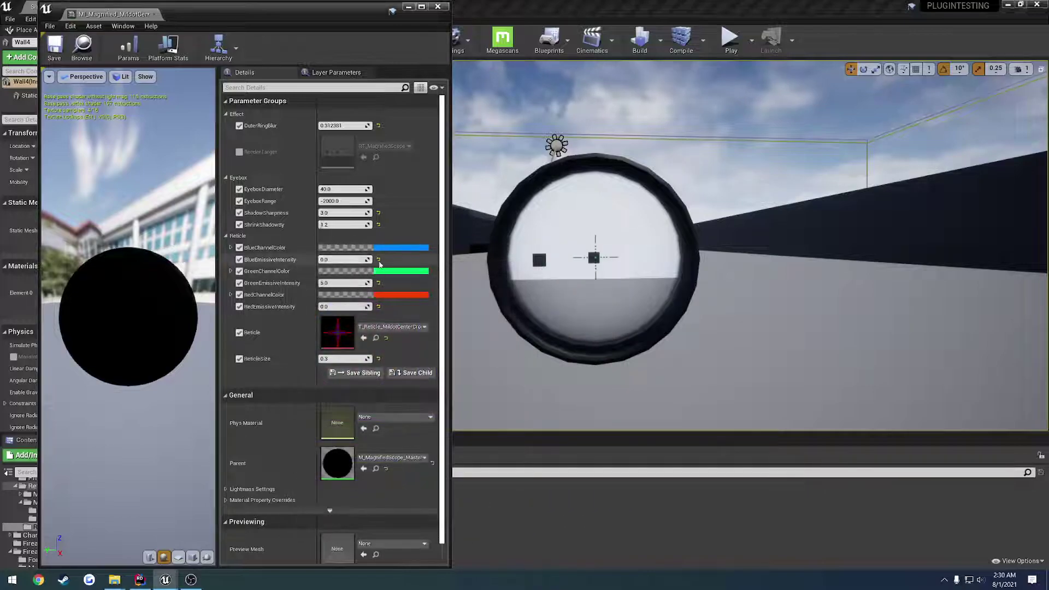
Reset BlueEmissiveIntensity and RedEmissiveIntensity to 1.0 and set the ReticleSize to 1.0
click(379, 259)
click(378, 307)
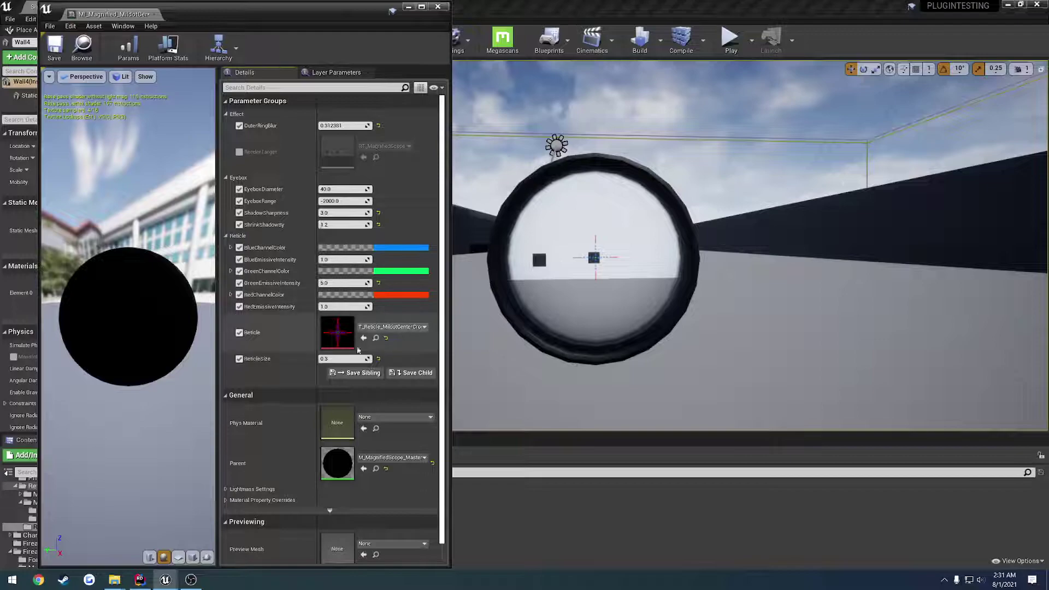
drag(330, 359, 353, 343)
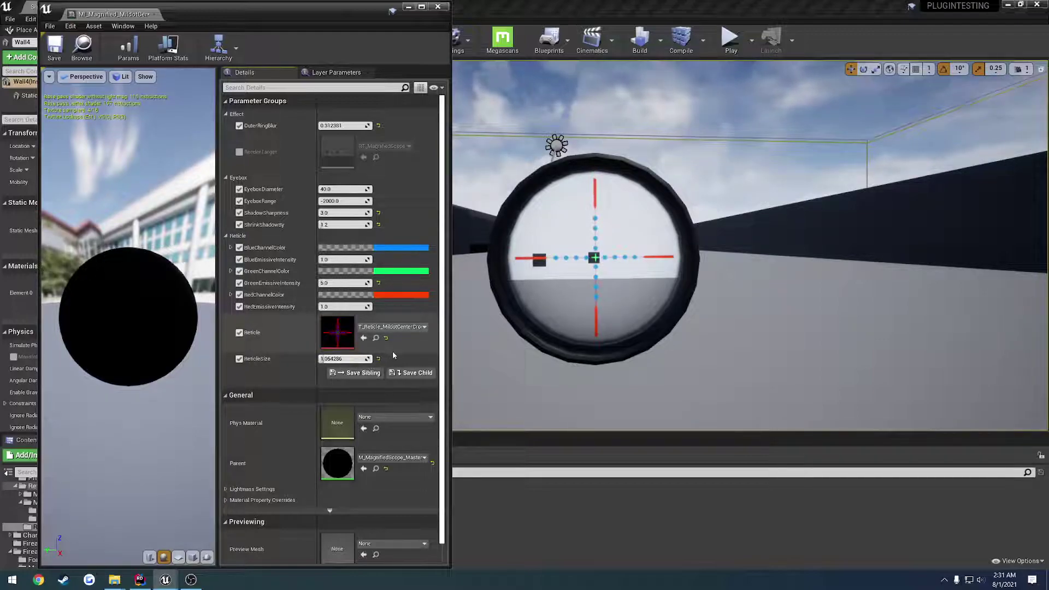
key(ctrl+z)
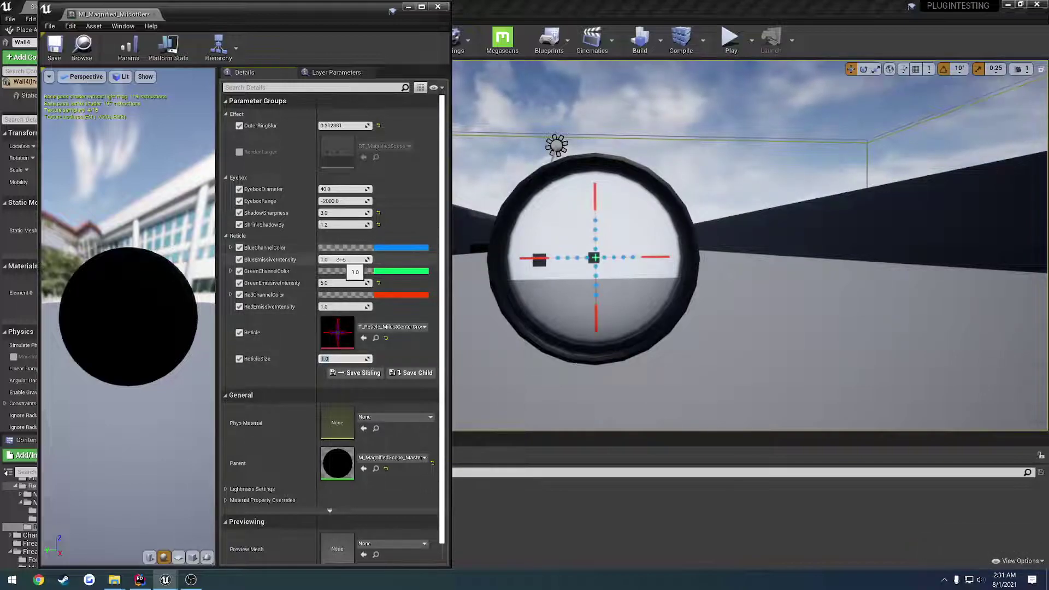
Try out stronger reticle glow and set the blue, green and red emissive intensities to 10.0 each
drag(322, 259, 321, 260)
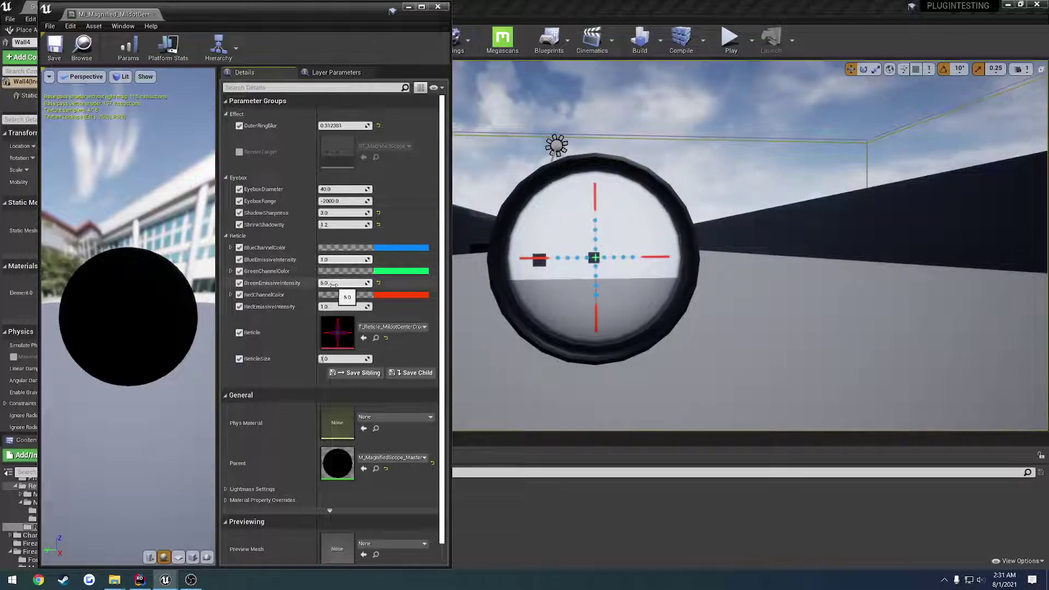
drag(345, 283, 361, 282)
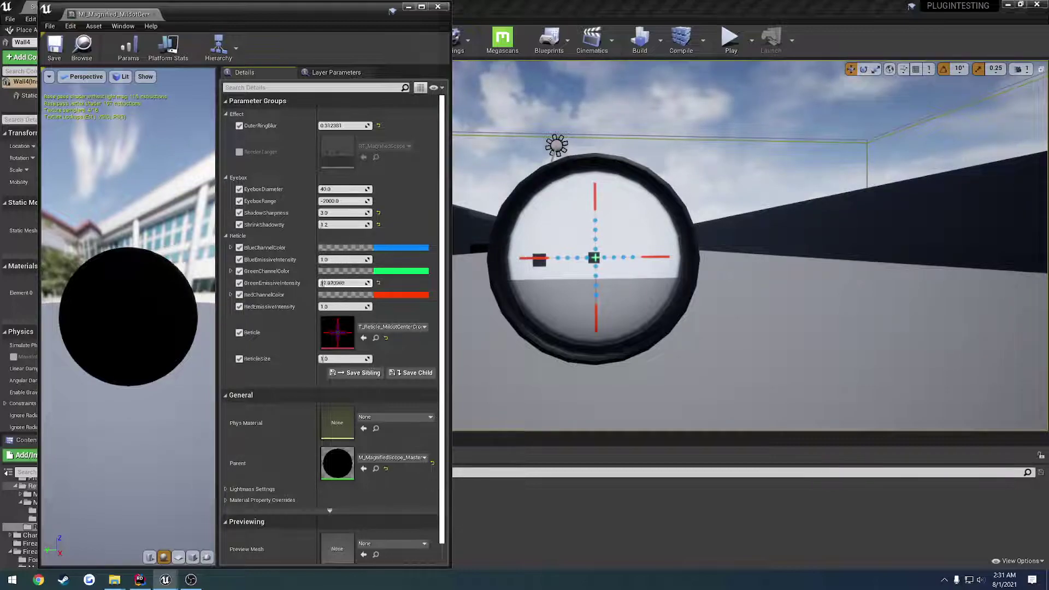
mouse_move(335, 306)
mouse_down()
mouse_move(353, 307)
mouse_move(320, 307)
mouse_up()
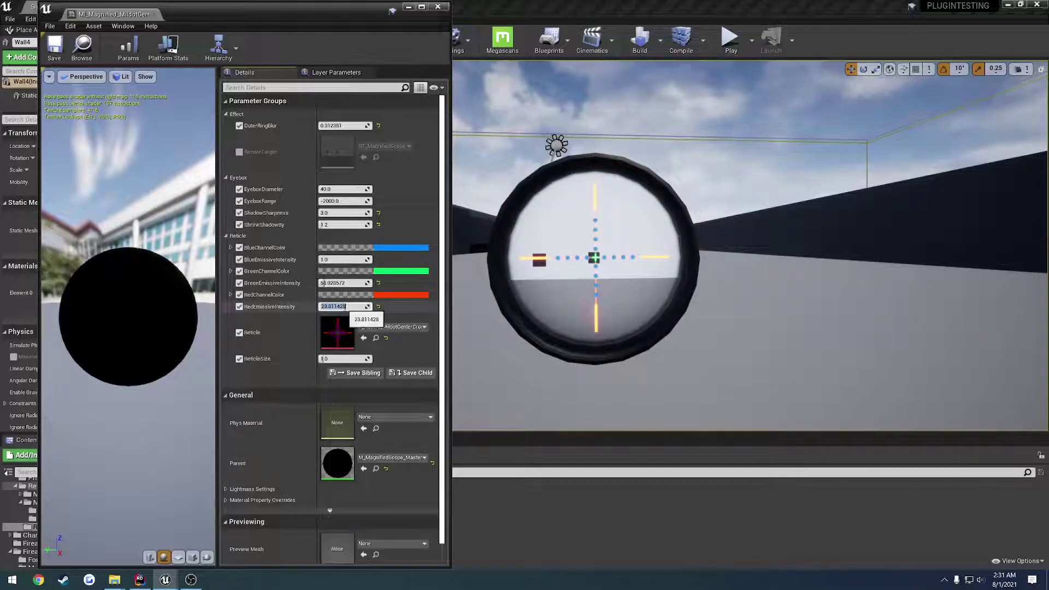
key(Return)
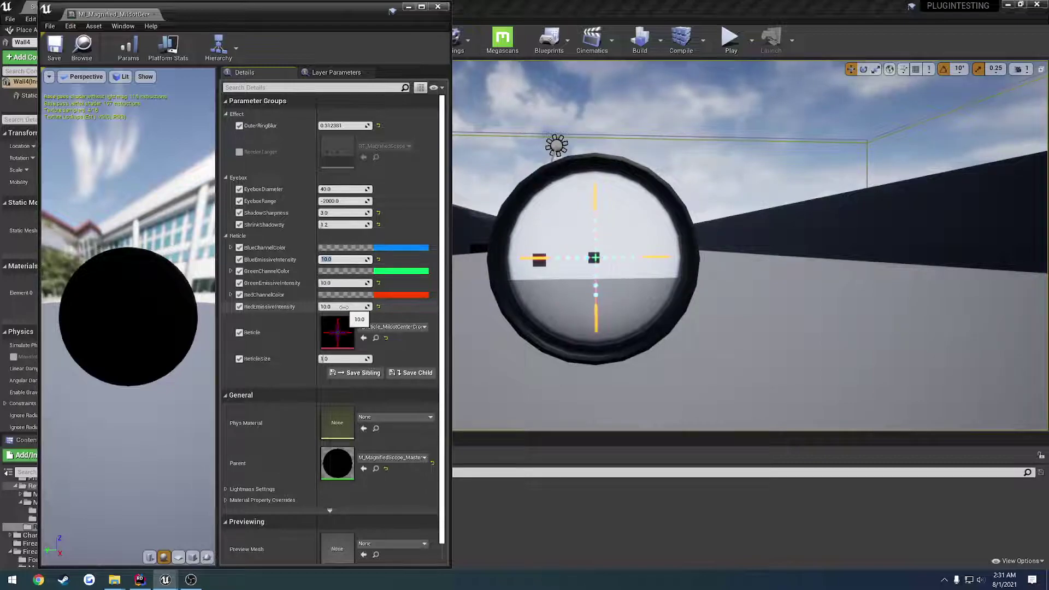
Try green as the BlueChannelColor and reset the blue, green and red emissive intensities to 1.0
click(379, 248)
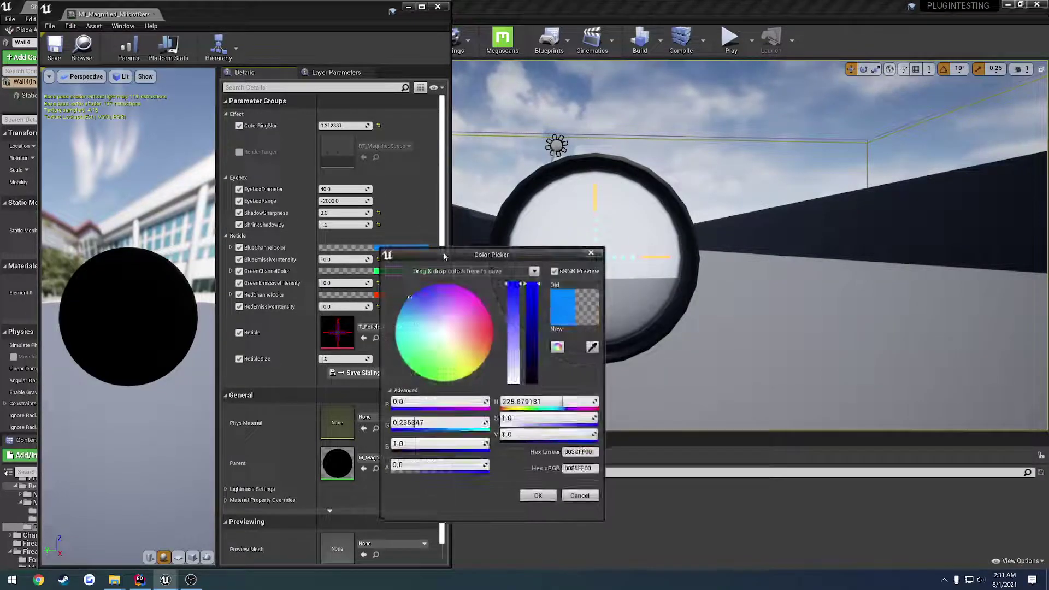
drag(439, 255, 270, 280)
drag(295, 359, 322, 361)
click(237, 397)
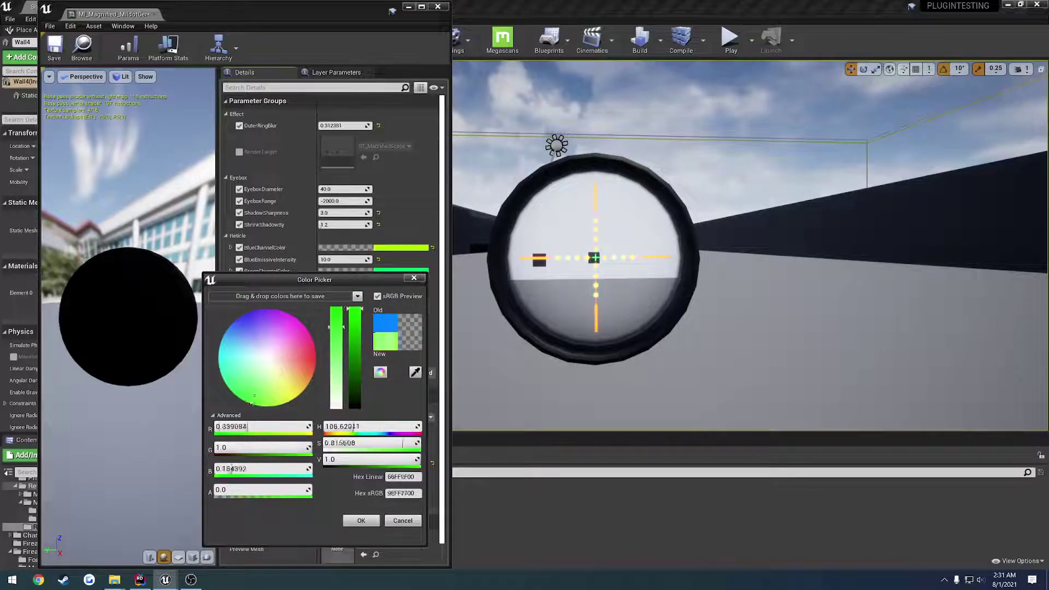
click(362, 521)
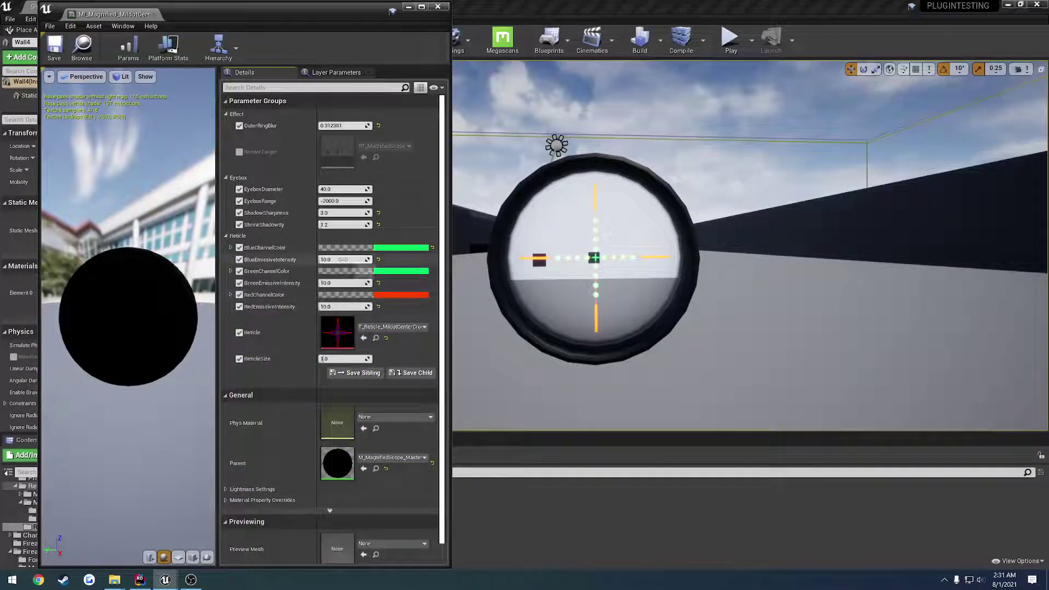
click(378, 283)
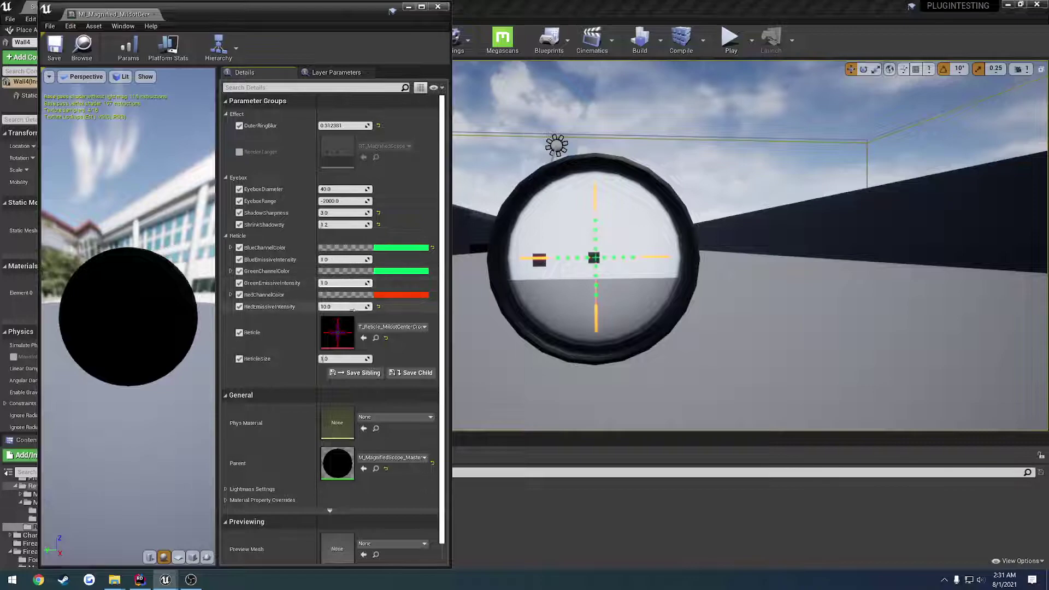
click(378, 306)
Try blue as the RedChannelColor and red as the GreenChannelColor
click(402, 296)
click(441, 338)
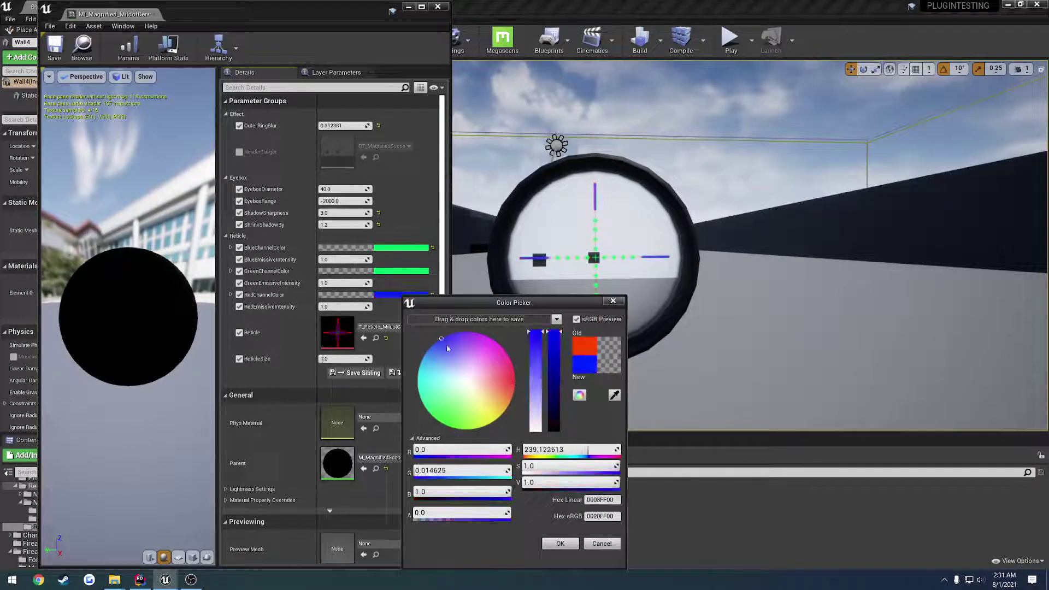
click(561, 544)
click(402, 275)
click(515, 358)
click(563, 521)
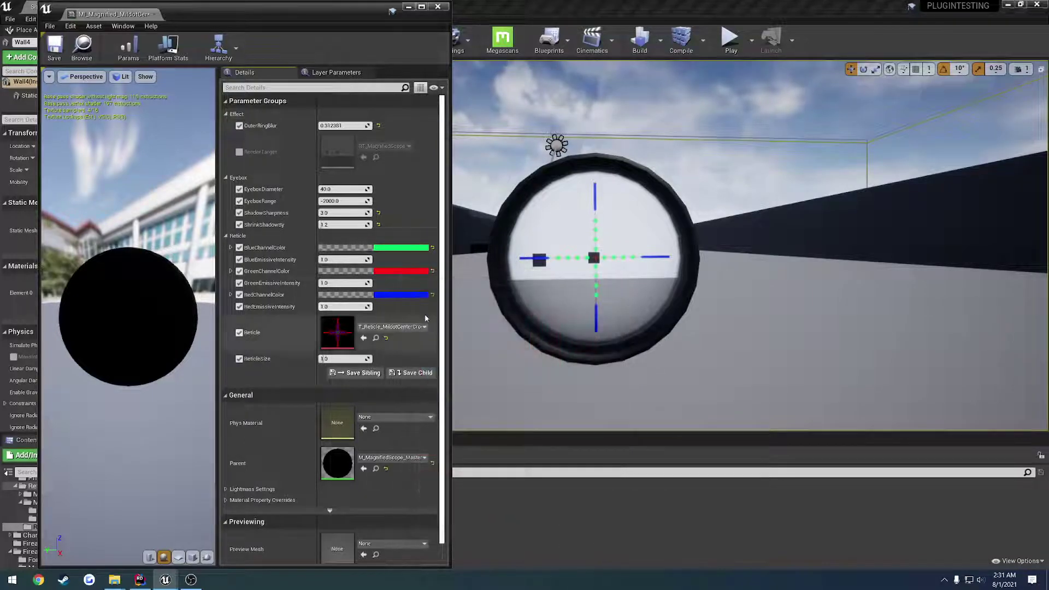
Reset the green, red and blue channel colours to their default values
click(432, 271)
click(432, 294)
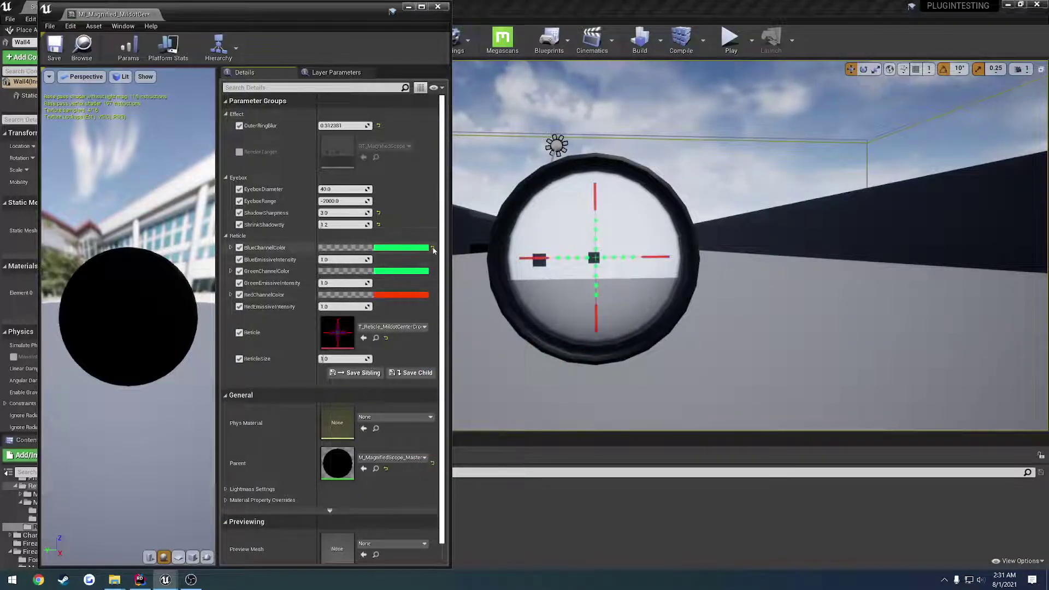
click(432, 247)
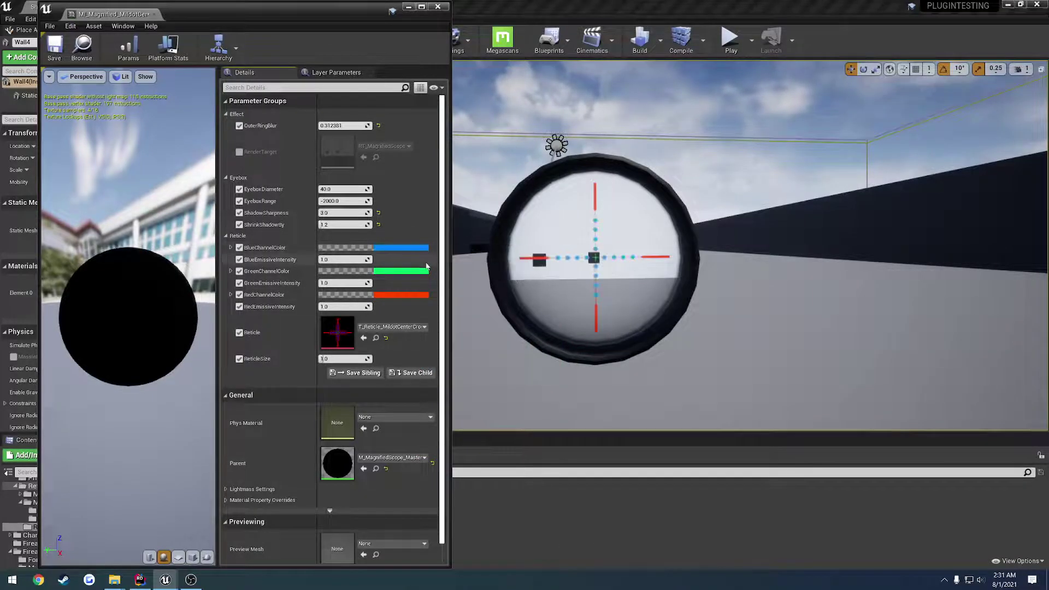
Set BlueEmissiveIntensity and RedEmissiveIntensity to 0.0 and GreenEmissiveIntensity to 10.0, and save the material instance
click(239, 259)
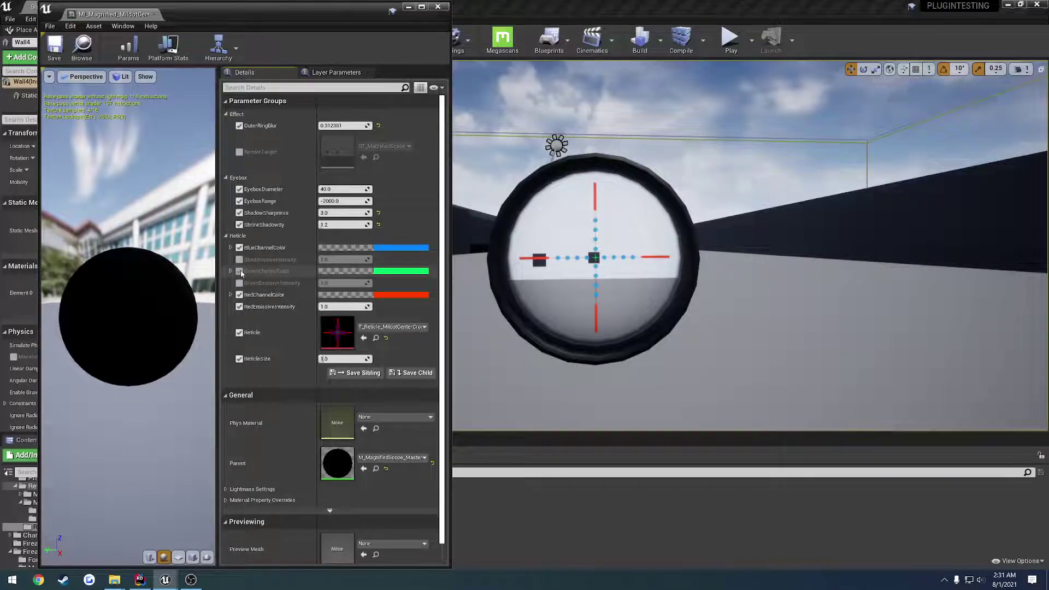
click(239, 272)
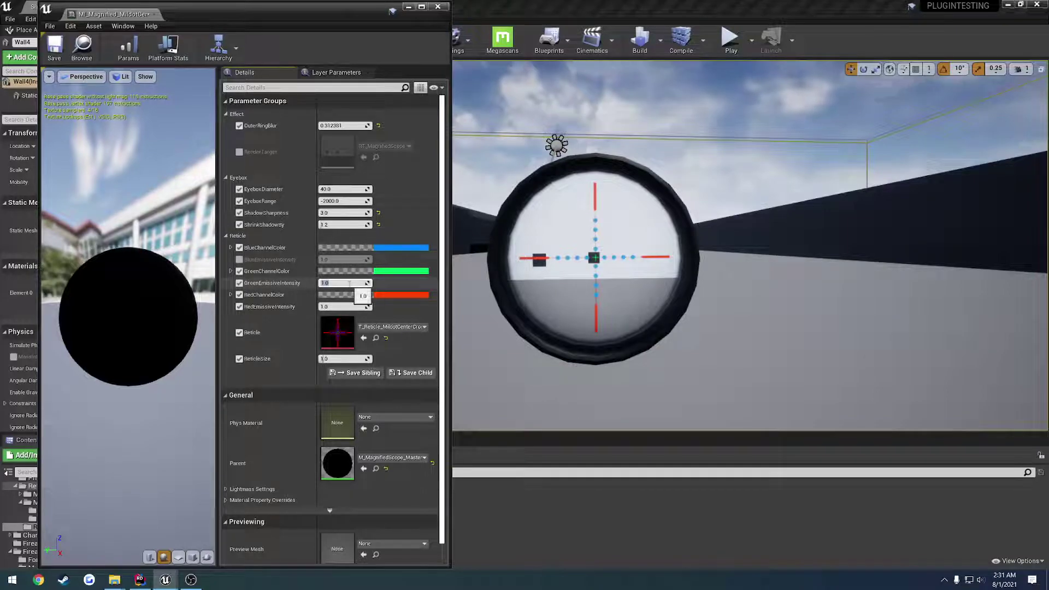
click(240, 260)
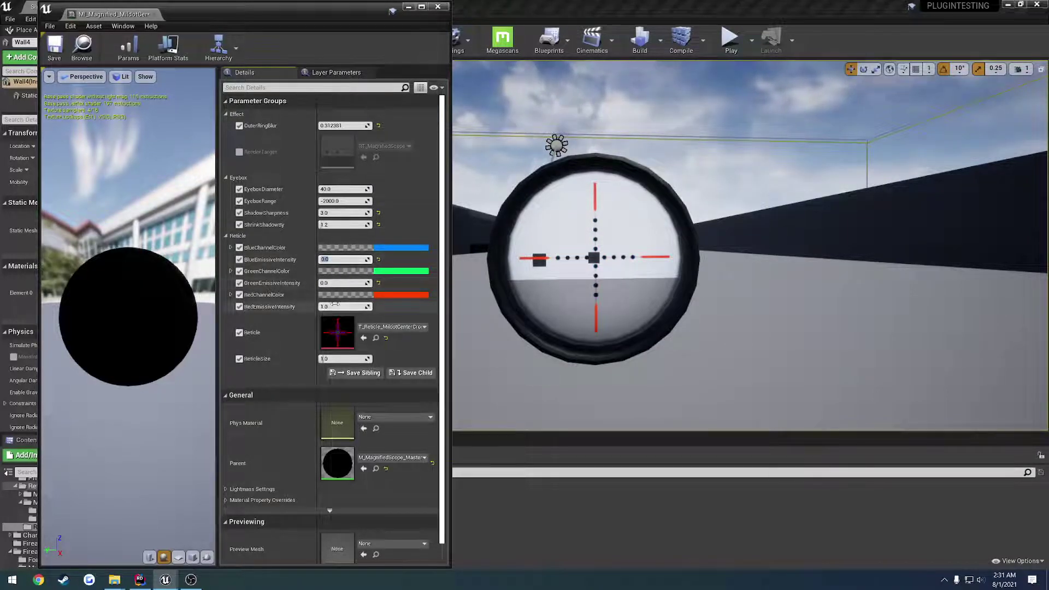
click(339, 283)
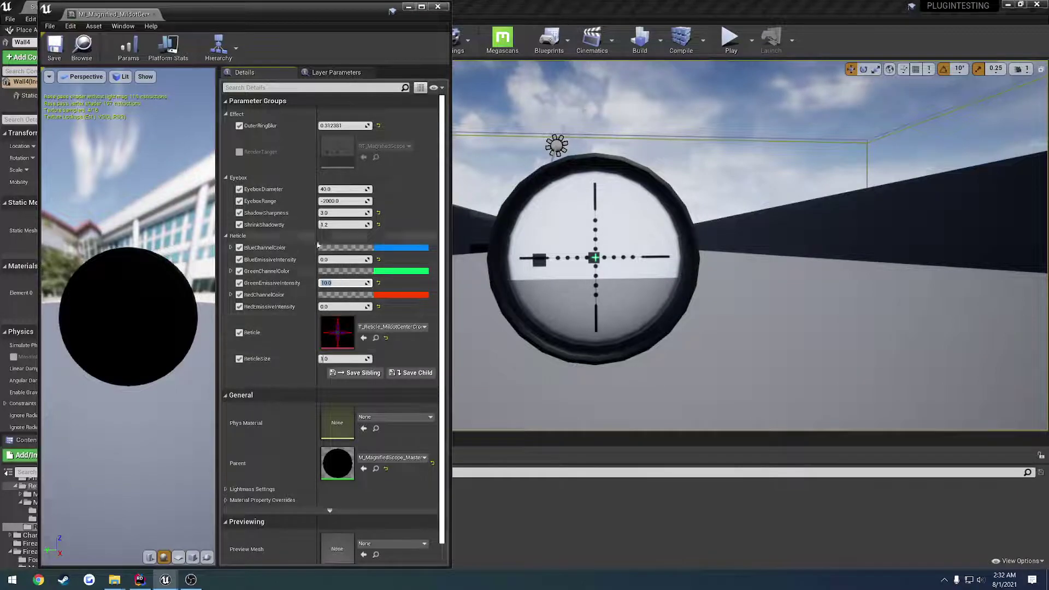
click(54, 47)
Dock the material instance editor in the main window, set ReticleSize to 0.3, and save it before returning to the ShootingRange level
drag(121, 15, 166, 8)
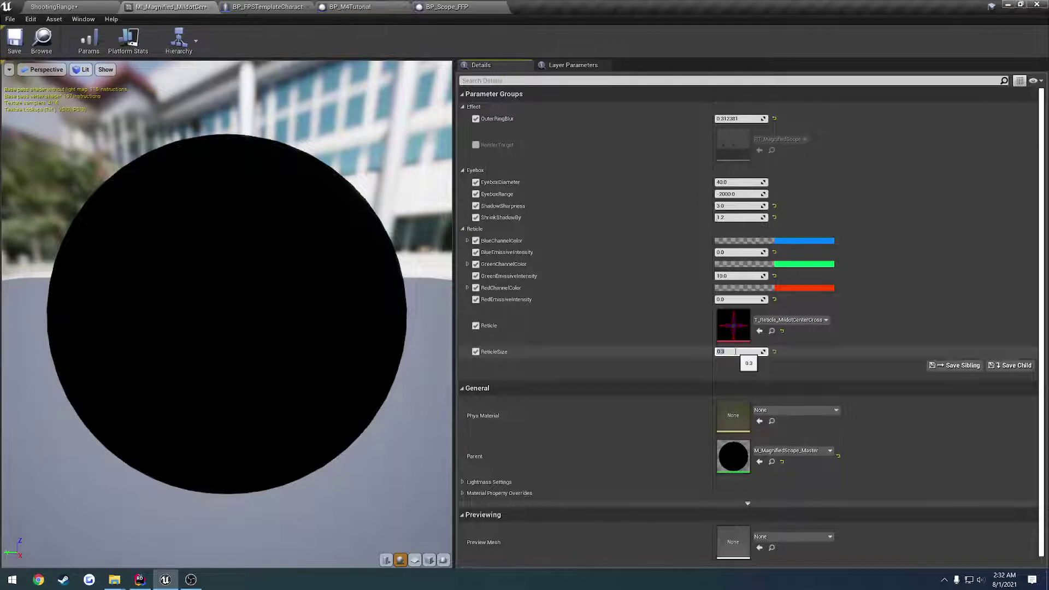
click(15, 40)
click(53, 7)
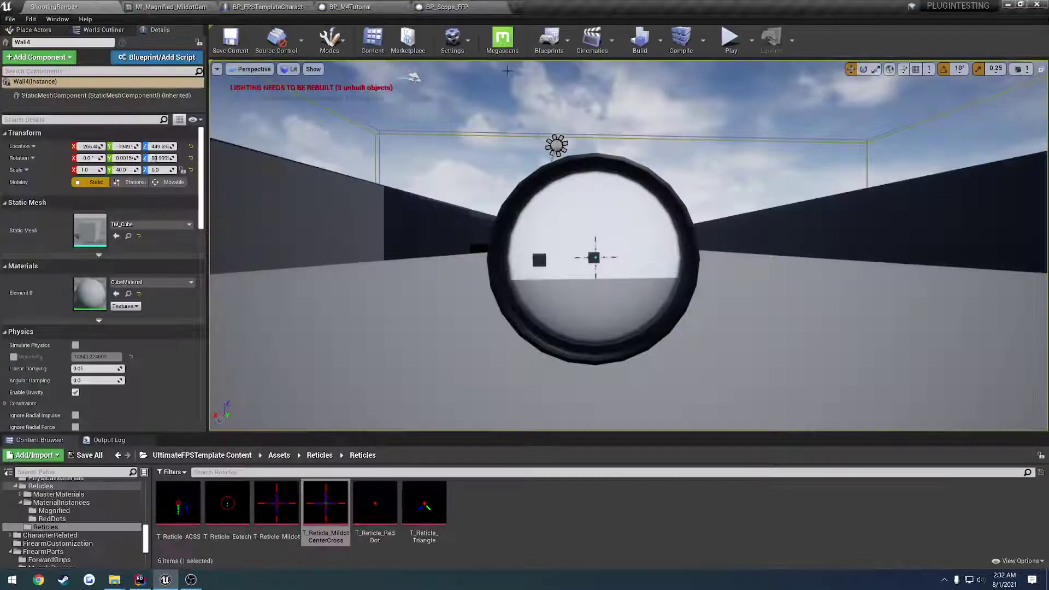
Play the level, mount a magnified scope on the rifle, check the reticle while aiming, and stop the test
click(730, 38)
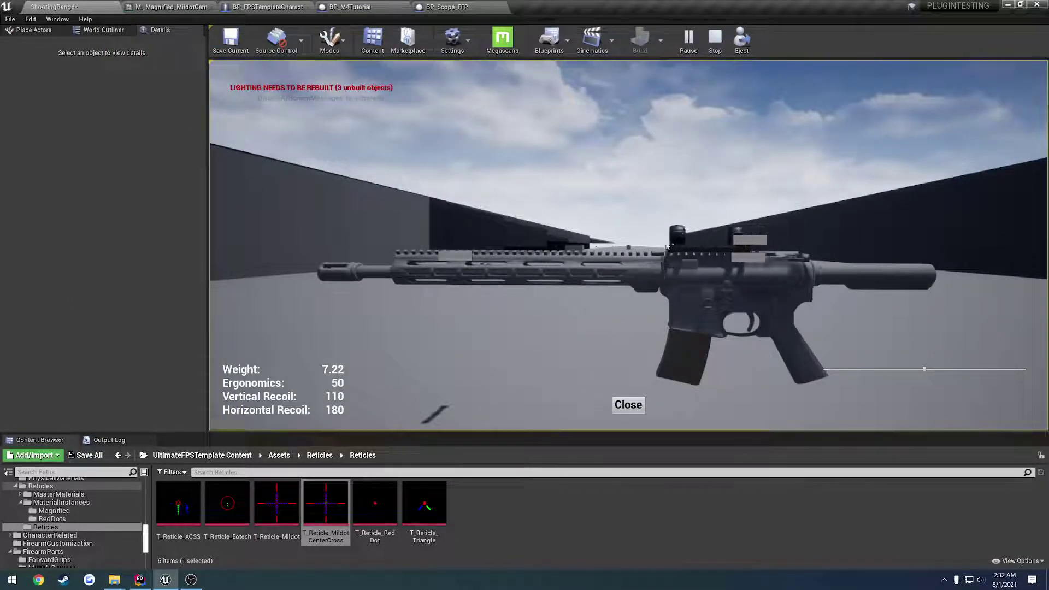
click(704, 245)
click(721, 371)
click(703, 245)
click(630, 410)
right_click(630, 411)
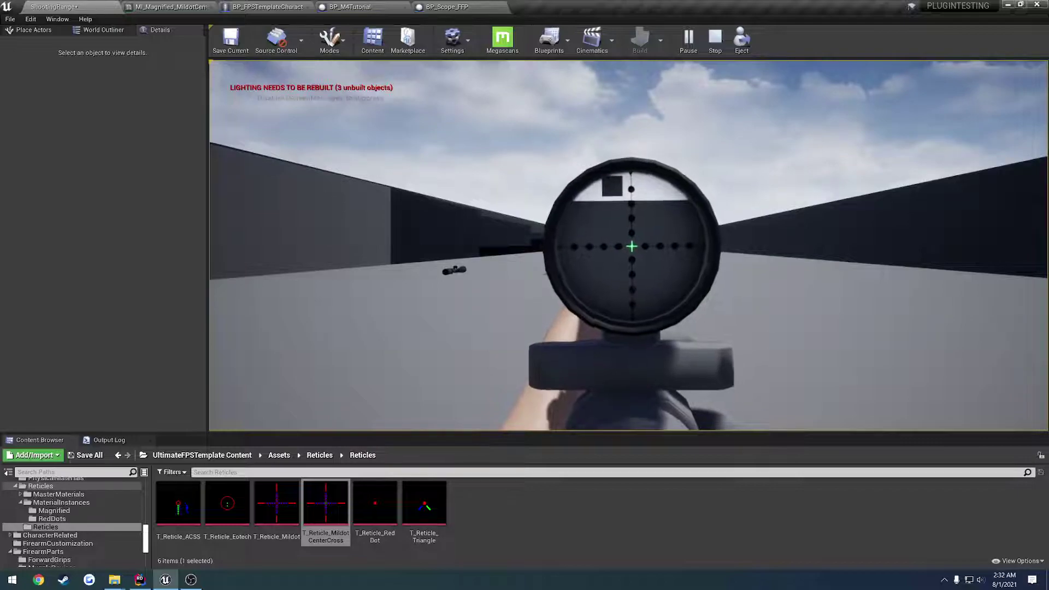
key(Escape)
Revisit the magnified material instance, play the level again, and mount the scope on the rifle's top rail
click(142, 5)
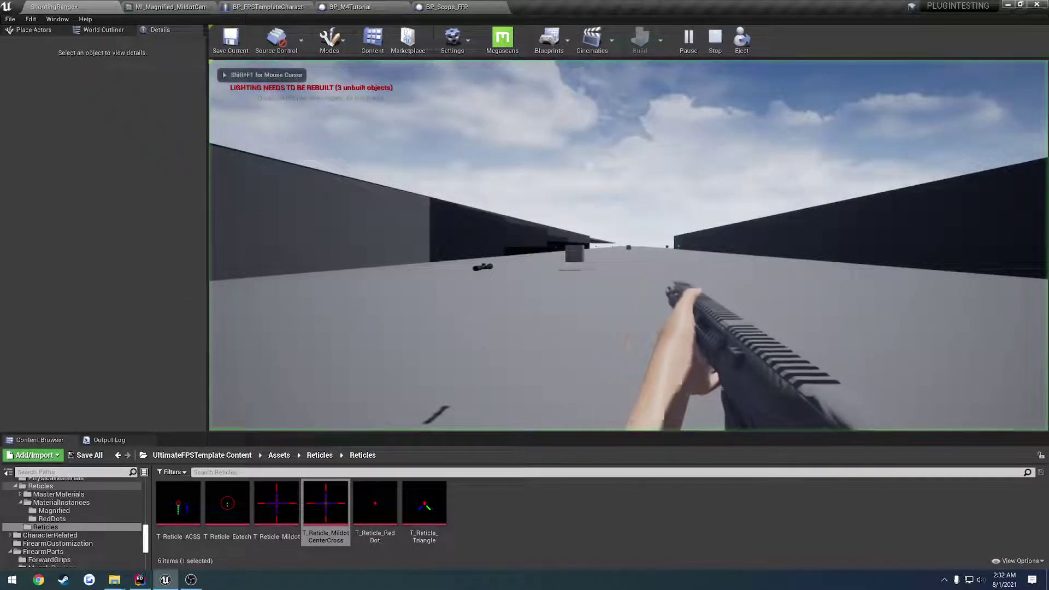
key(Tab)
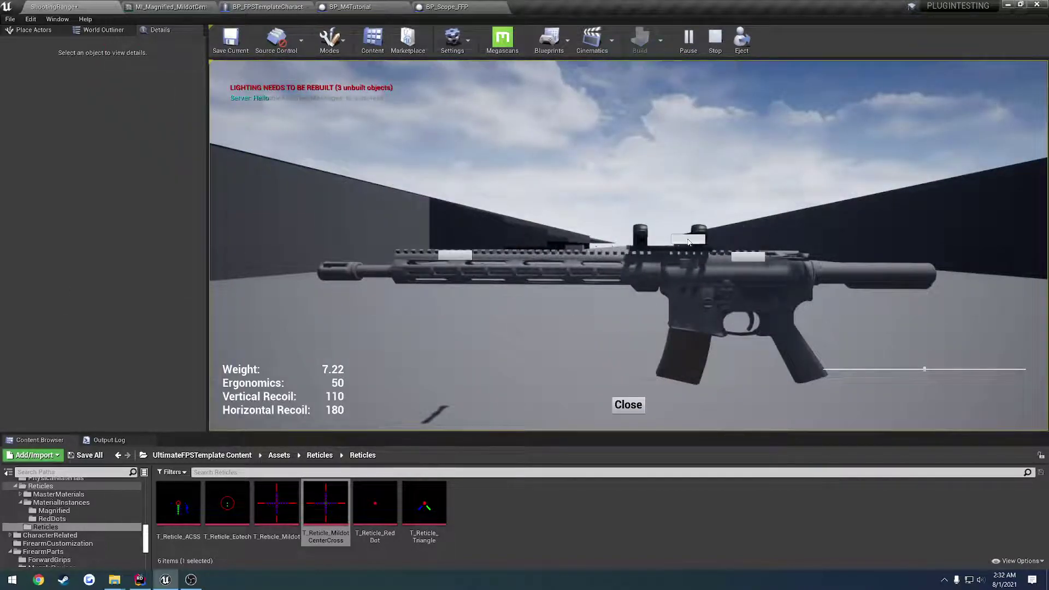
click(690, 289)
click(629, 405)
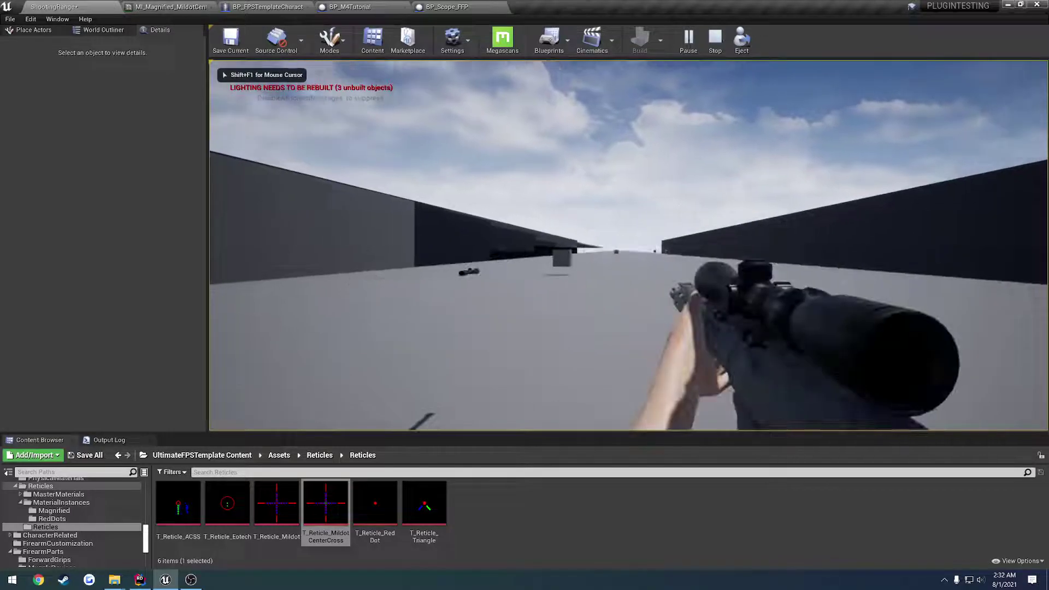
Aim through the mounted scope at different magnifications, inspect it in the weapon customization view, and end the play test
right_click(629, 246)
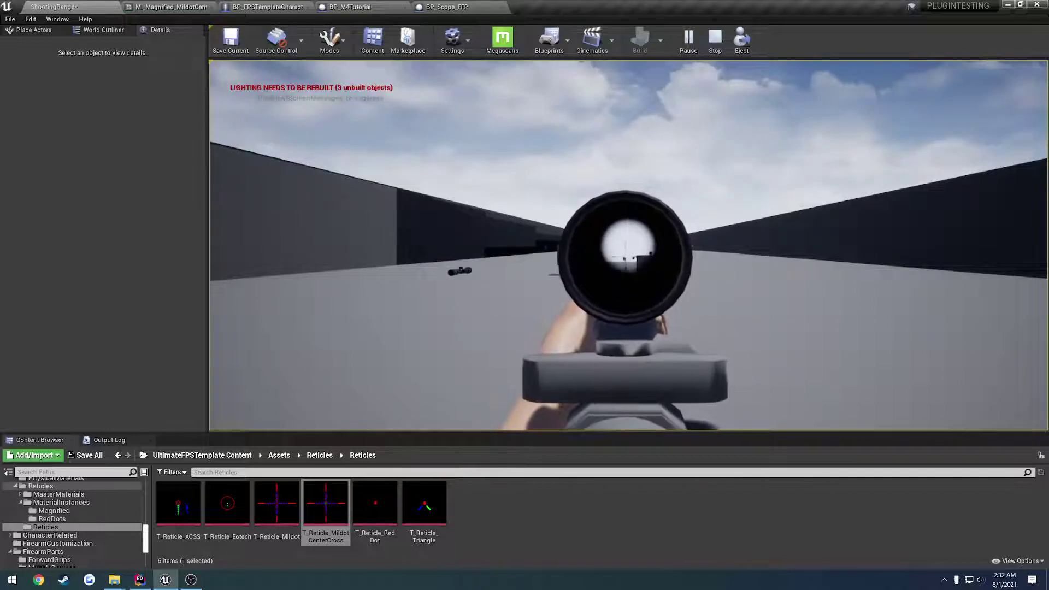
key(Tab)
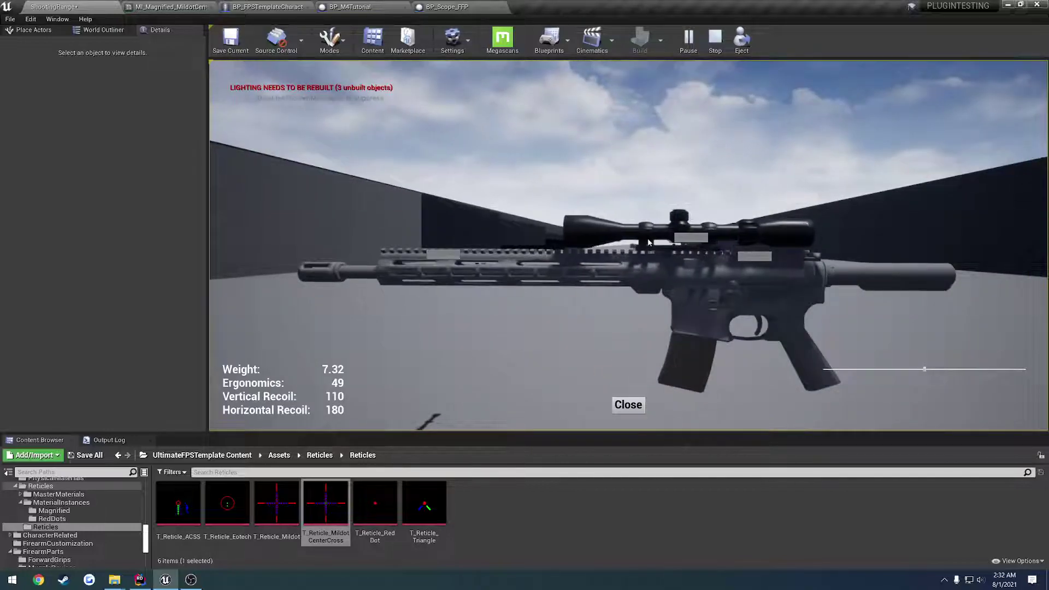
click(628, 404)
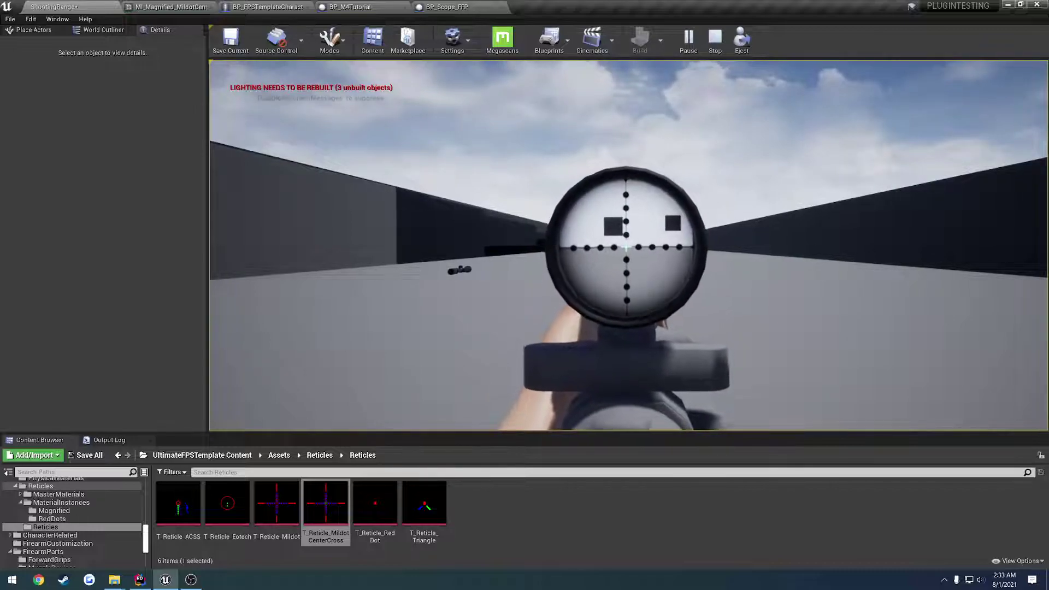
scroll(629, 246, down, 4)
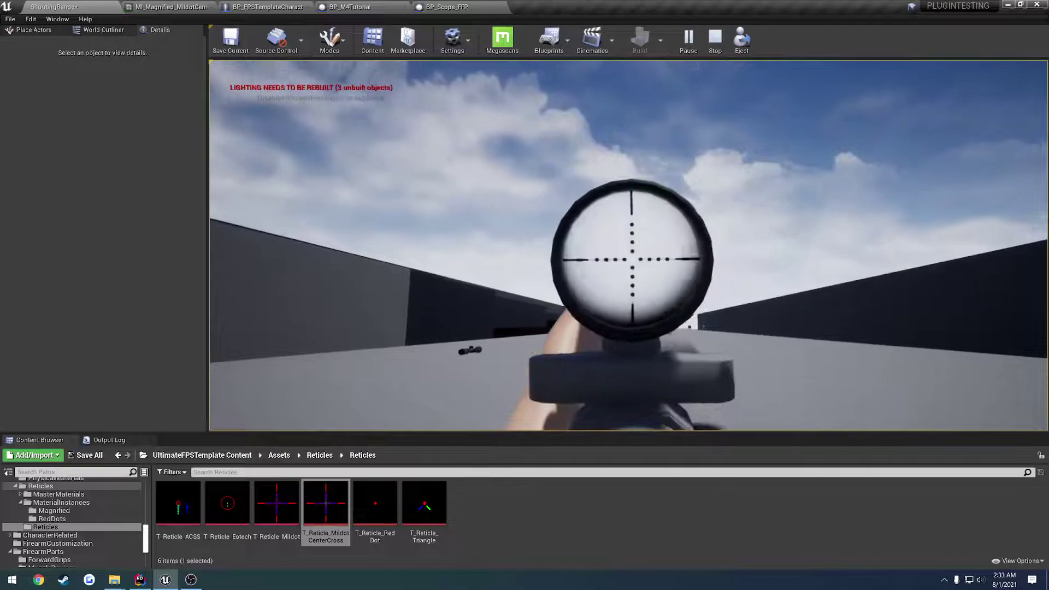
key(t)
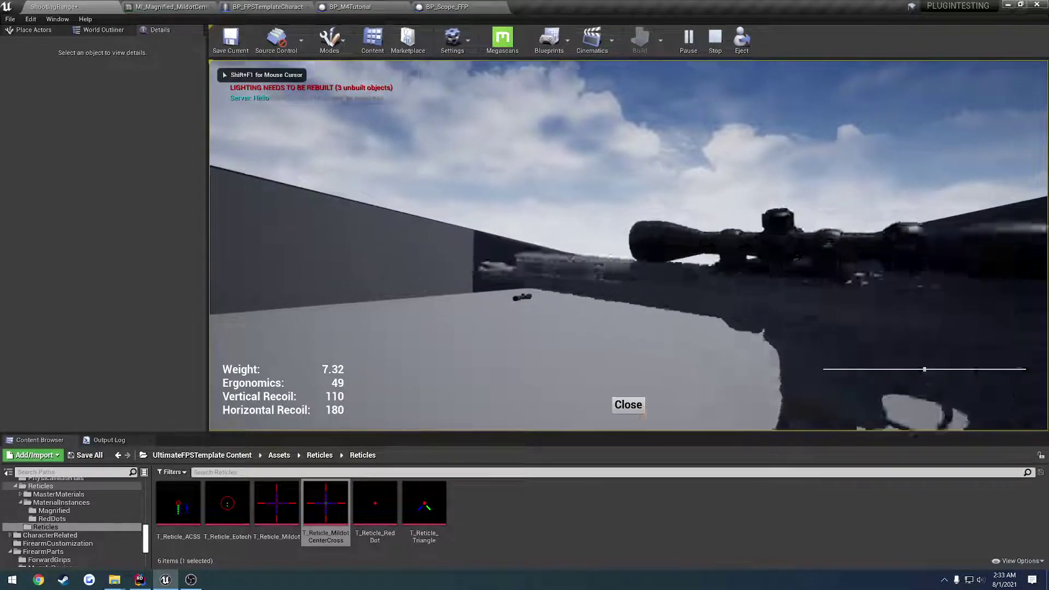
click(627, 405)
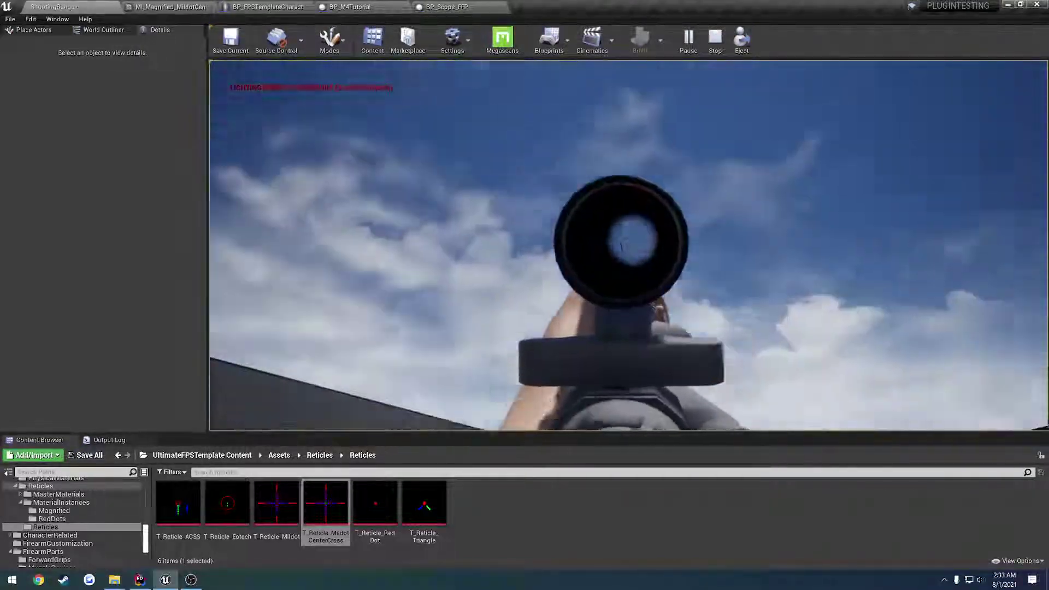
key(Escape)
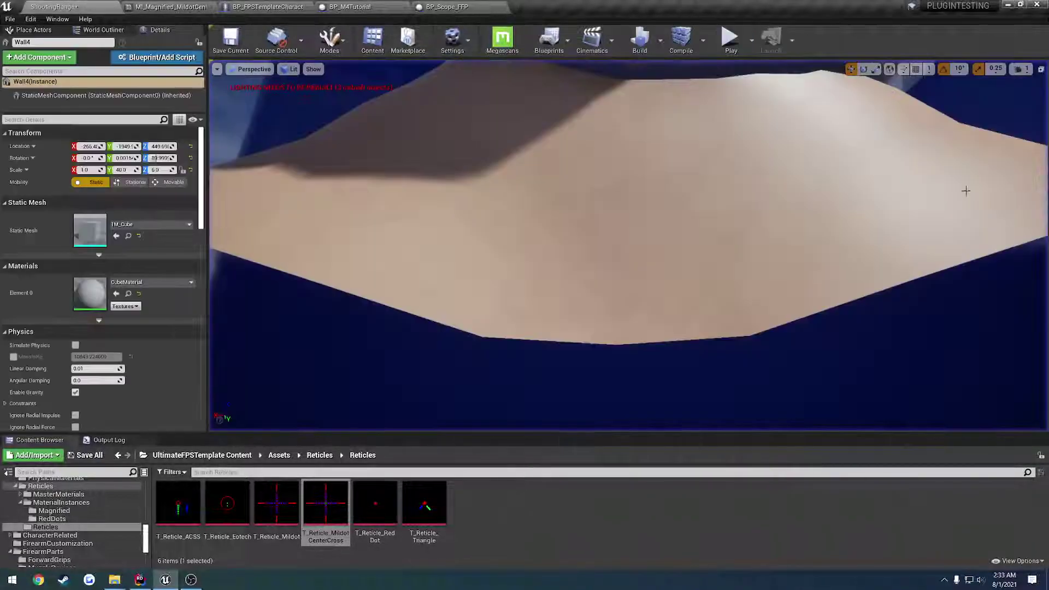
Examine the placed scope's reticle and eyebox shadow in the level from several distances and viewing offsets
right_drag(714, 214, 707, 255)
key(w)
key(w)
key(q)
key(a)
right_drag(714, 213, 714, 214)
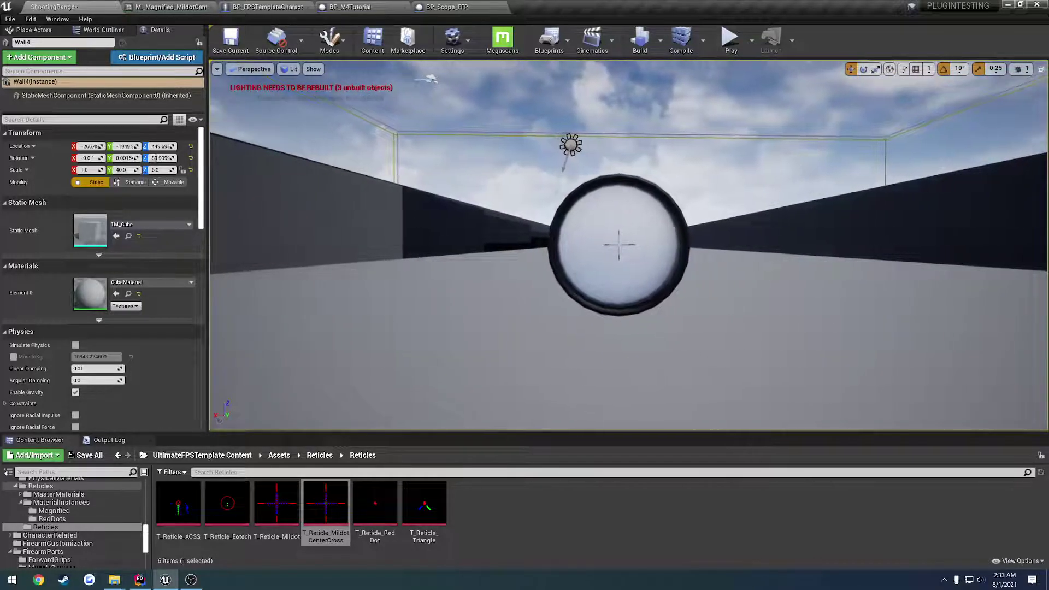
key(a)
key(e)
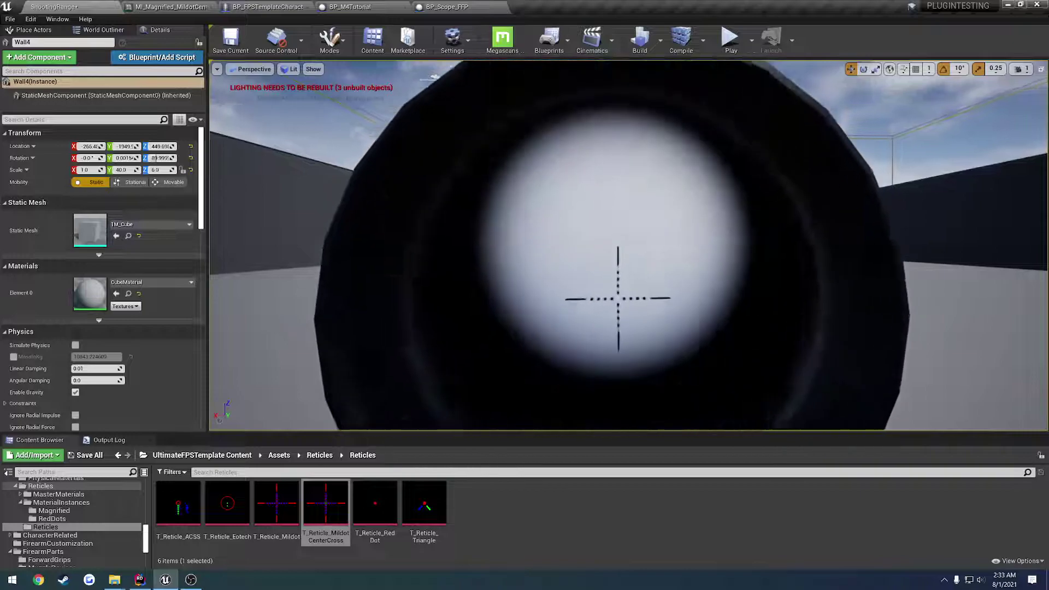
key(q)
key(s)
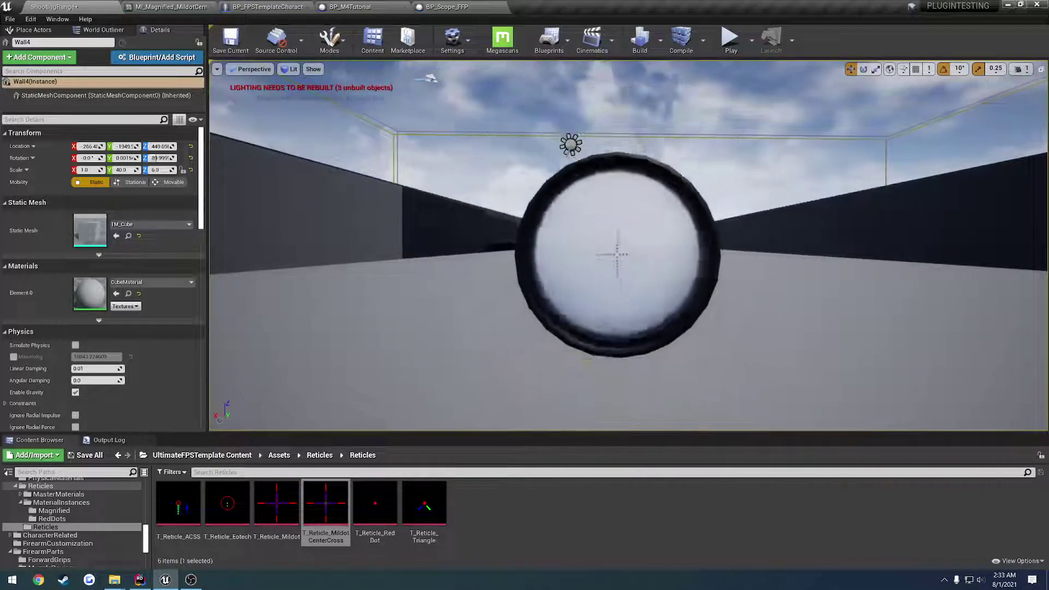
click(729, 194)
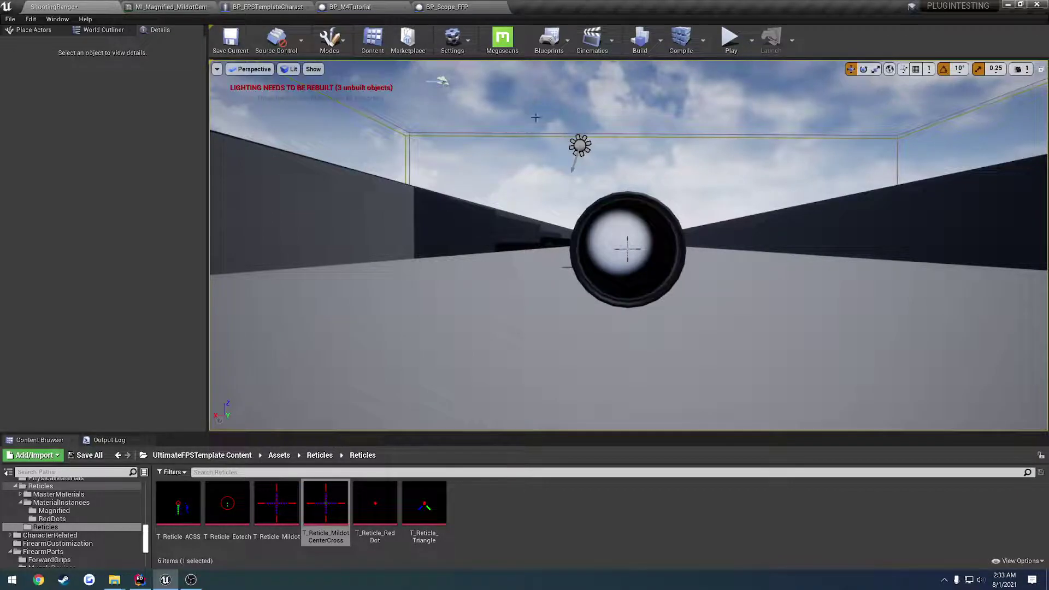
Save all files, delete the placed scope from the ShootingRange level, and save everything again
click(12, 19)
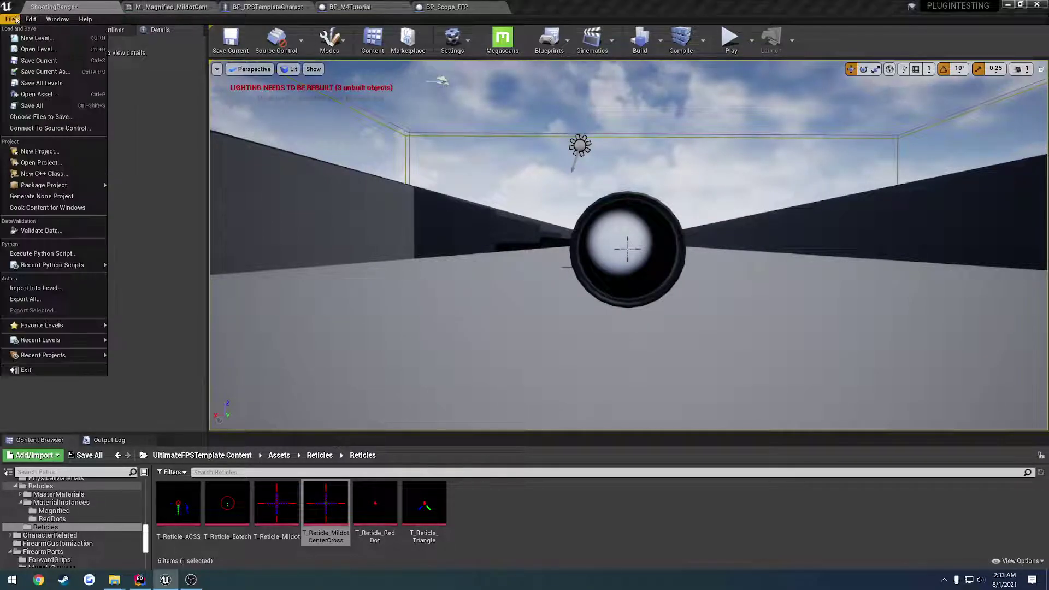
click(37, 105)
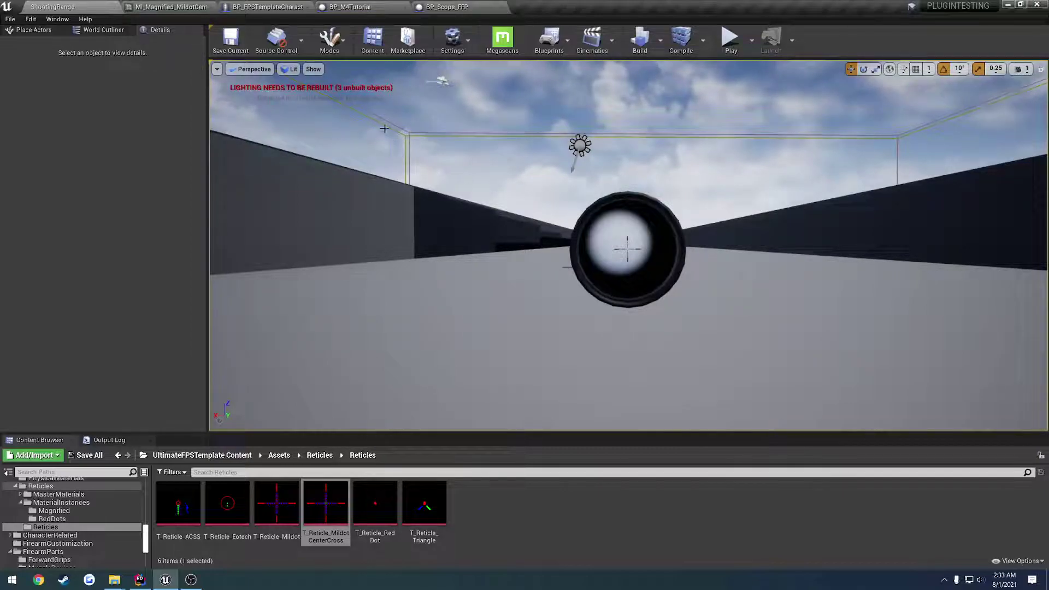
right_drag(604, 154, 621, 236)
key(s)
key(a)
click(622, 236)
key(Delete)
click(10, 19)
click(34, 105)
Browse the Scopes and ThermalsAndNightVision folders within UltimateFPSTemplate Content's FirearmParts
click(603, 387)
right_drag(603, 328, 262, 284)
key(w)
key(d)
click(221, 455)
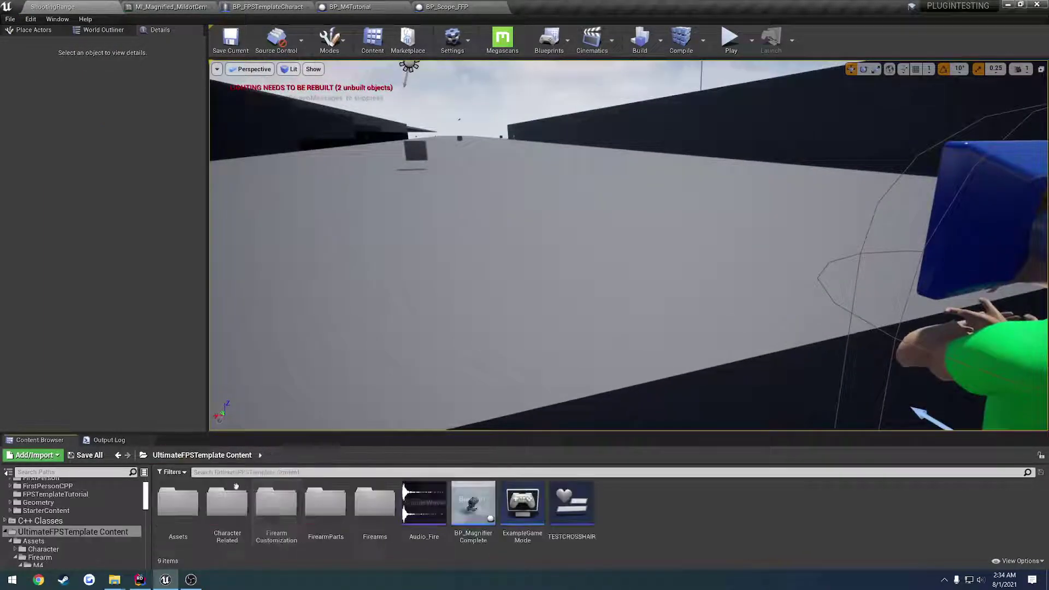
double_click(326, 504)
click(283, 533)
double_click(283, 533)
key(alt+Left)
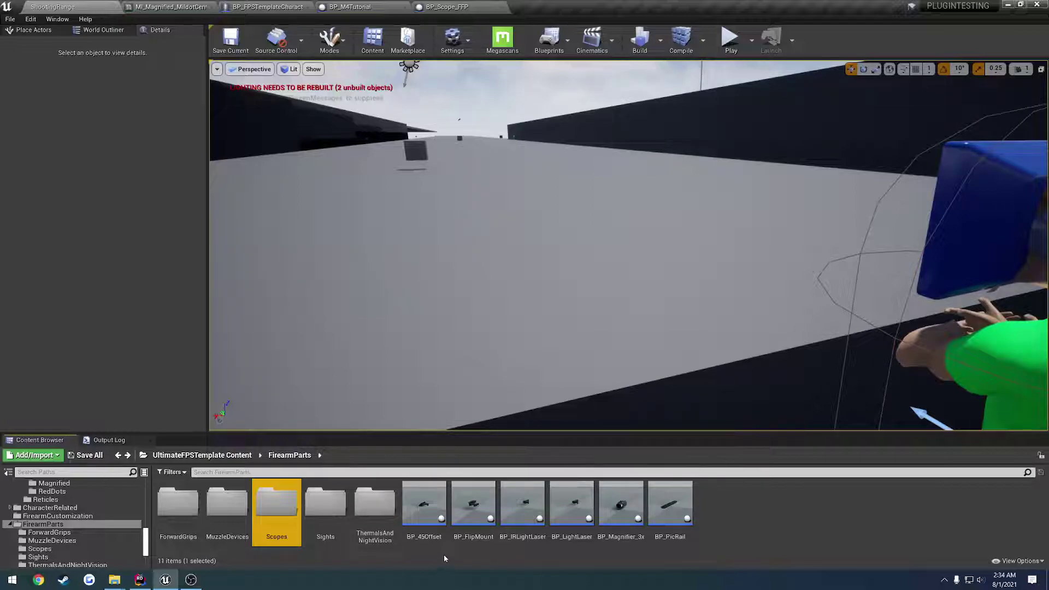
double_click(381, 512)
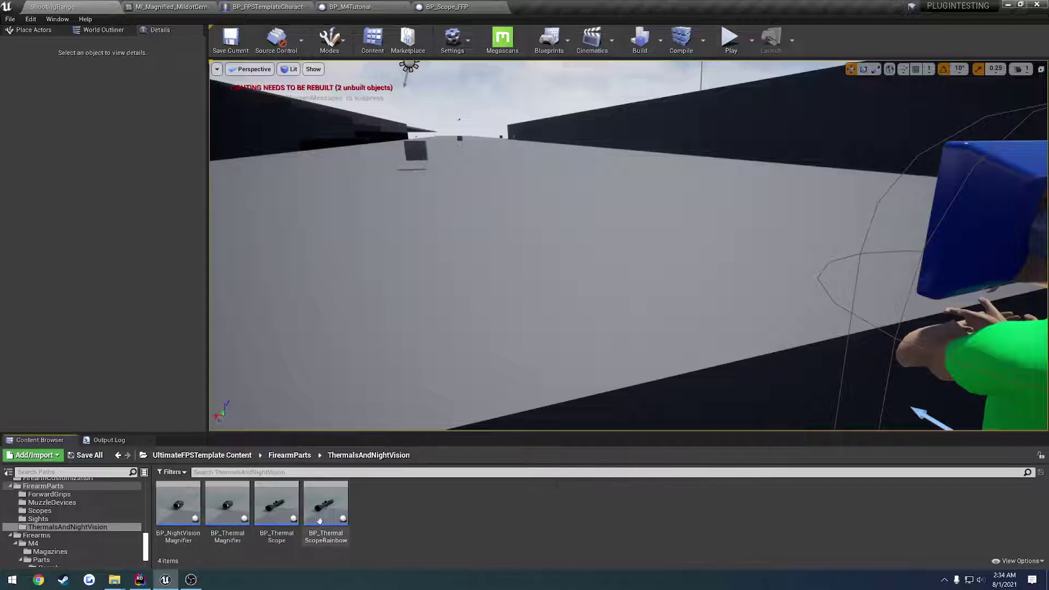
Open the ShootHouse_Night level from Assets/Map/ShootHouse and save all files
click(202, 455)
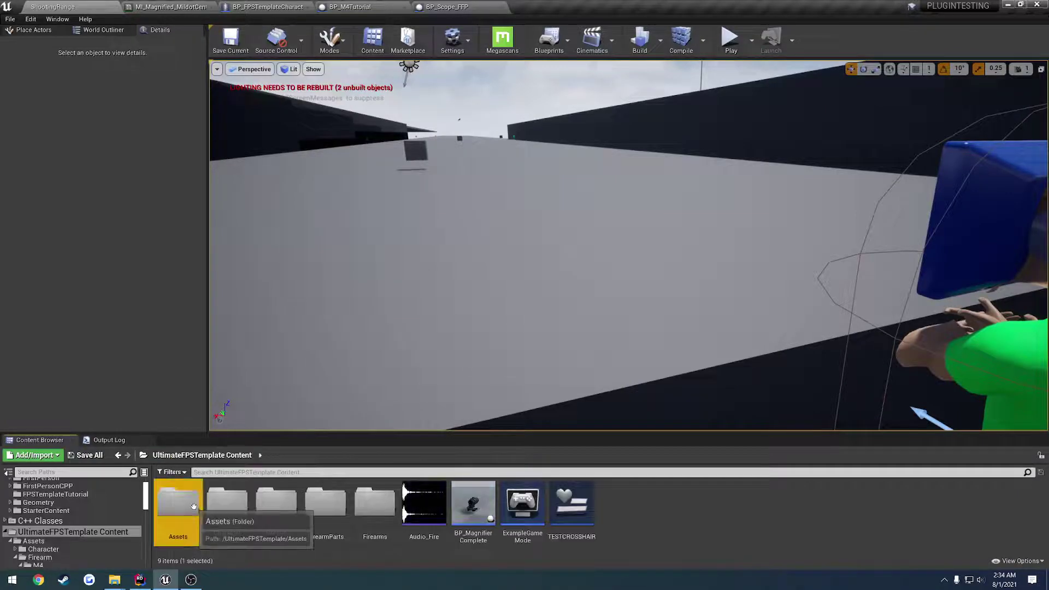
double_click(178, 500)
double_click(326, 502)
double_click(228, 502)
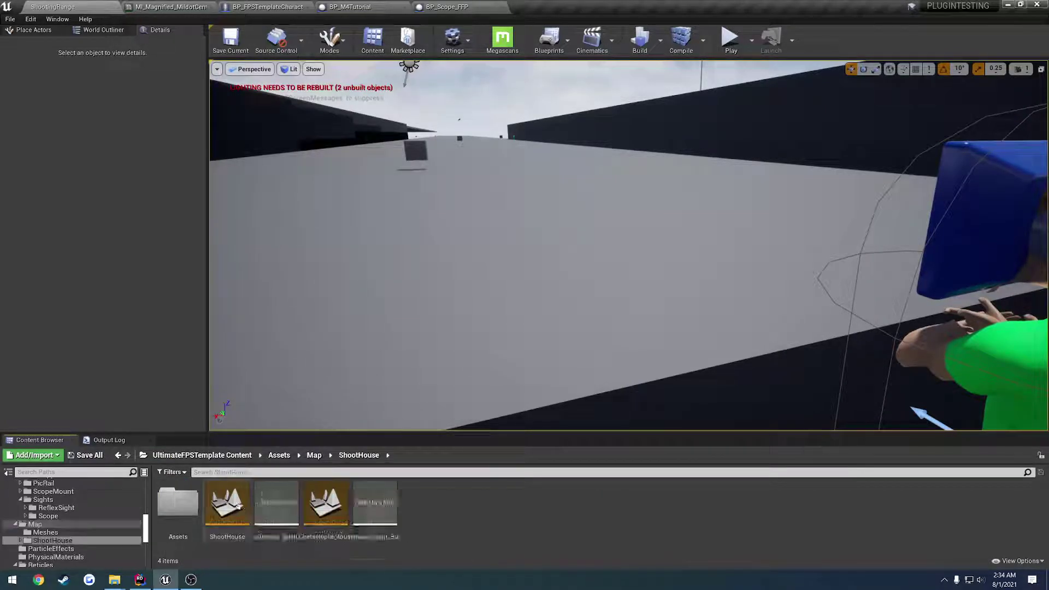
double_click(325, 501)
right_drag(547, 317, 984, 311)
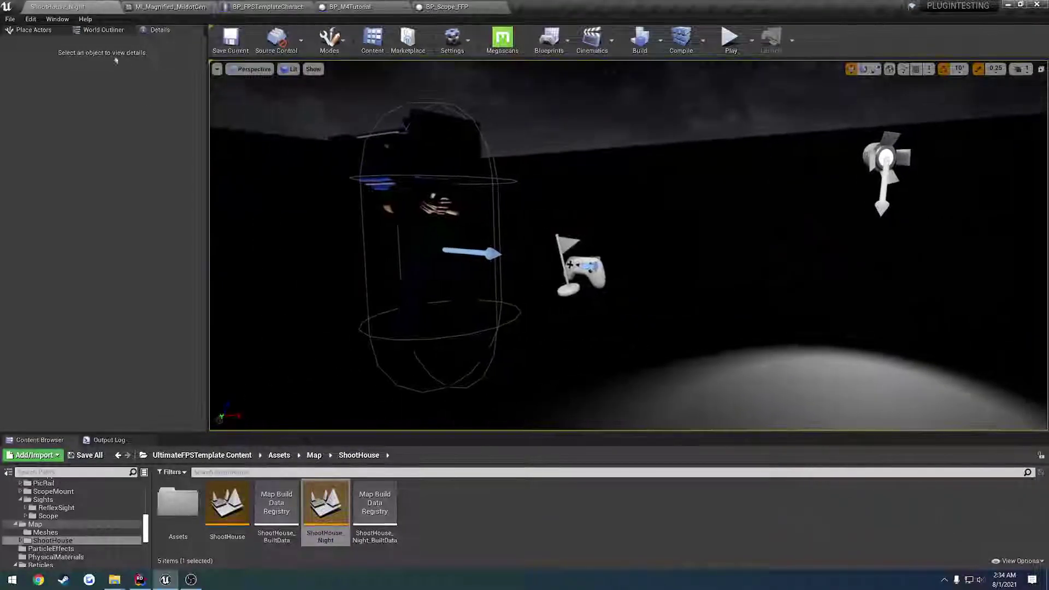
click(10, 19)
click(56, 108)
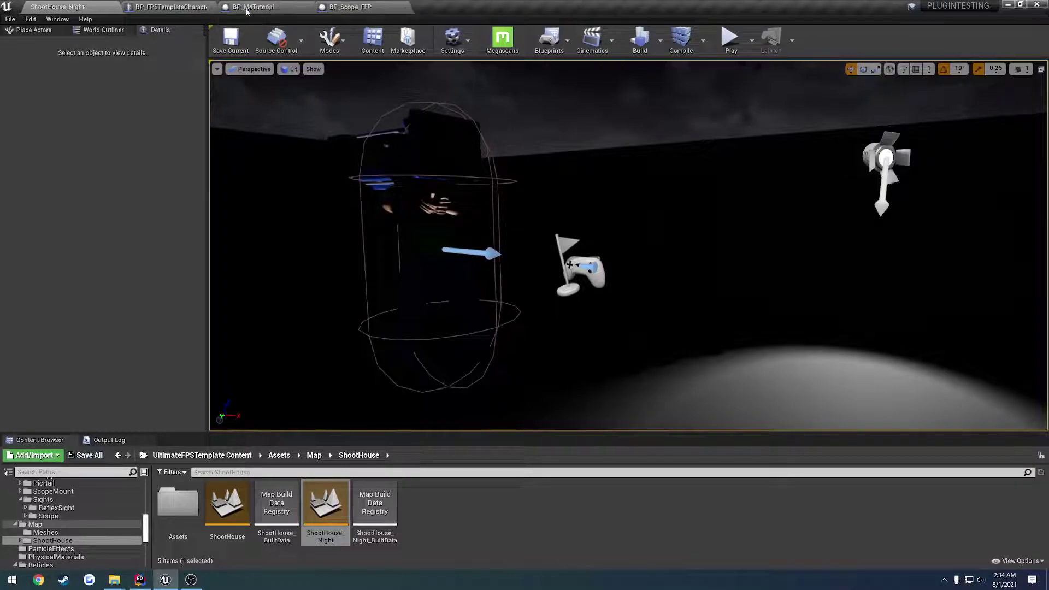